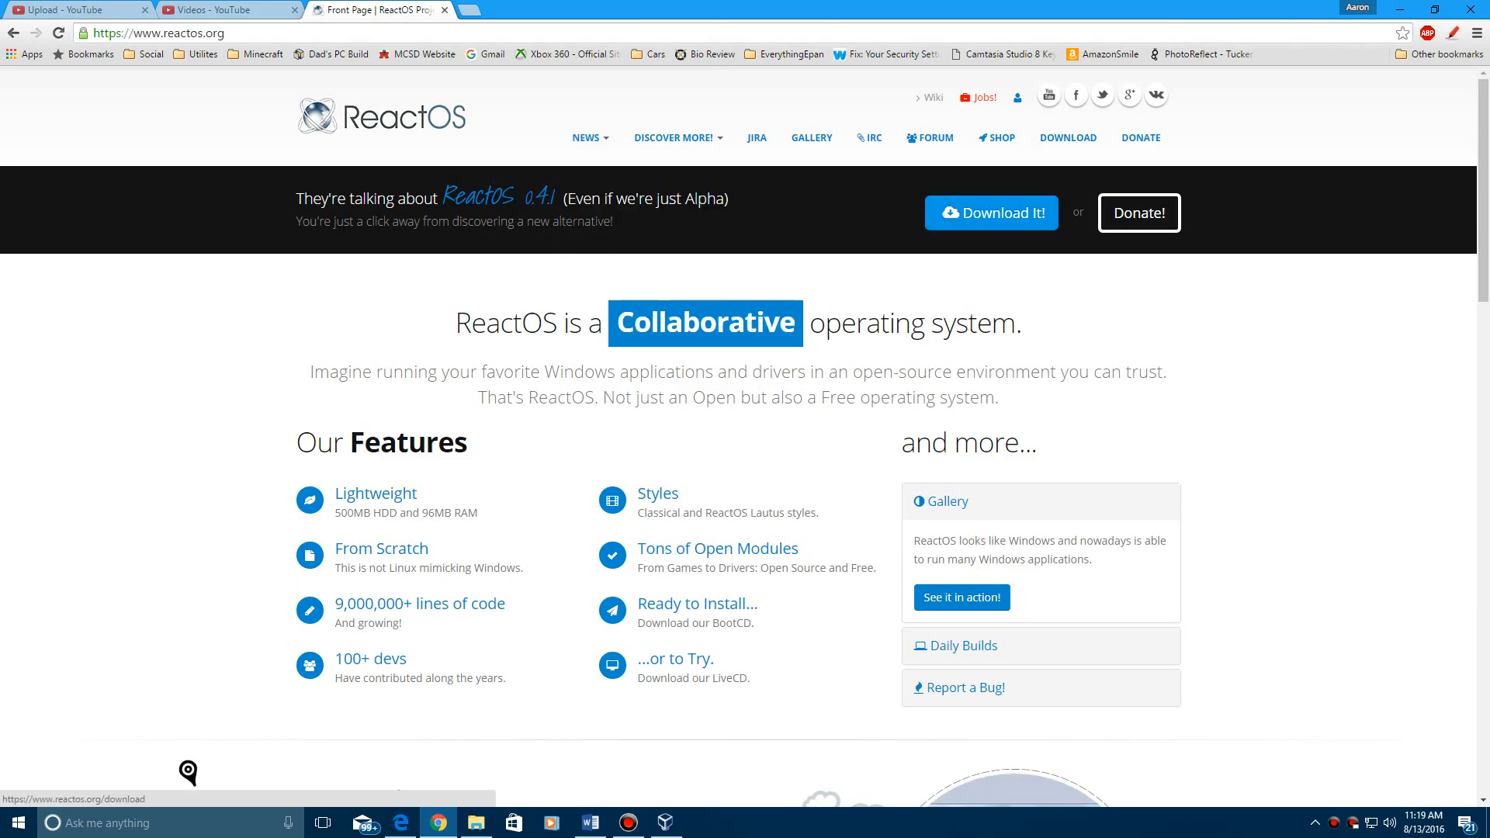
- View the ReactOS download page, and switch from the browser to Oracle VM VirtualBox Manager
left_click(992, 212)
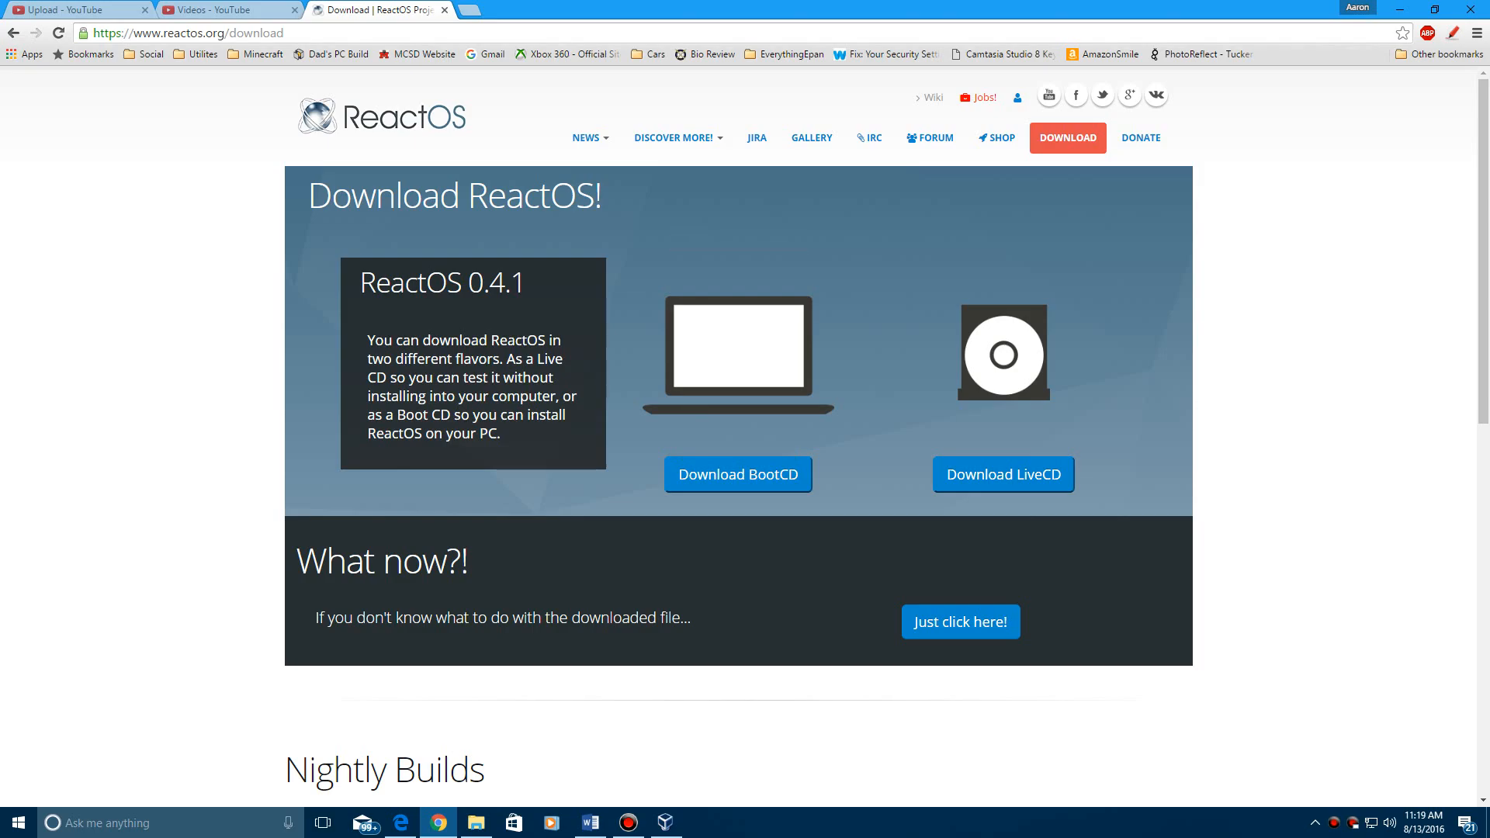
left_click(439, 823)
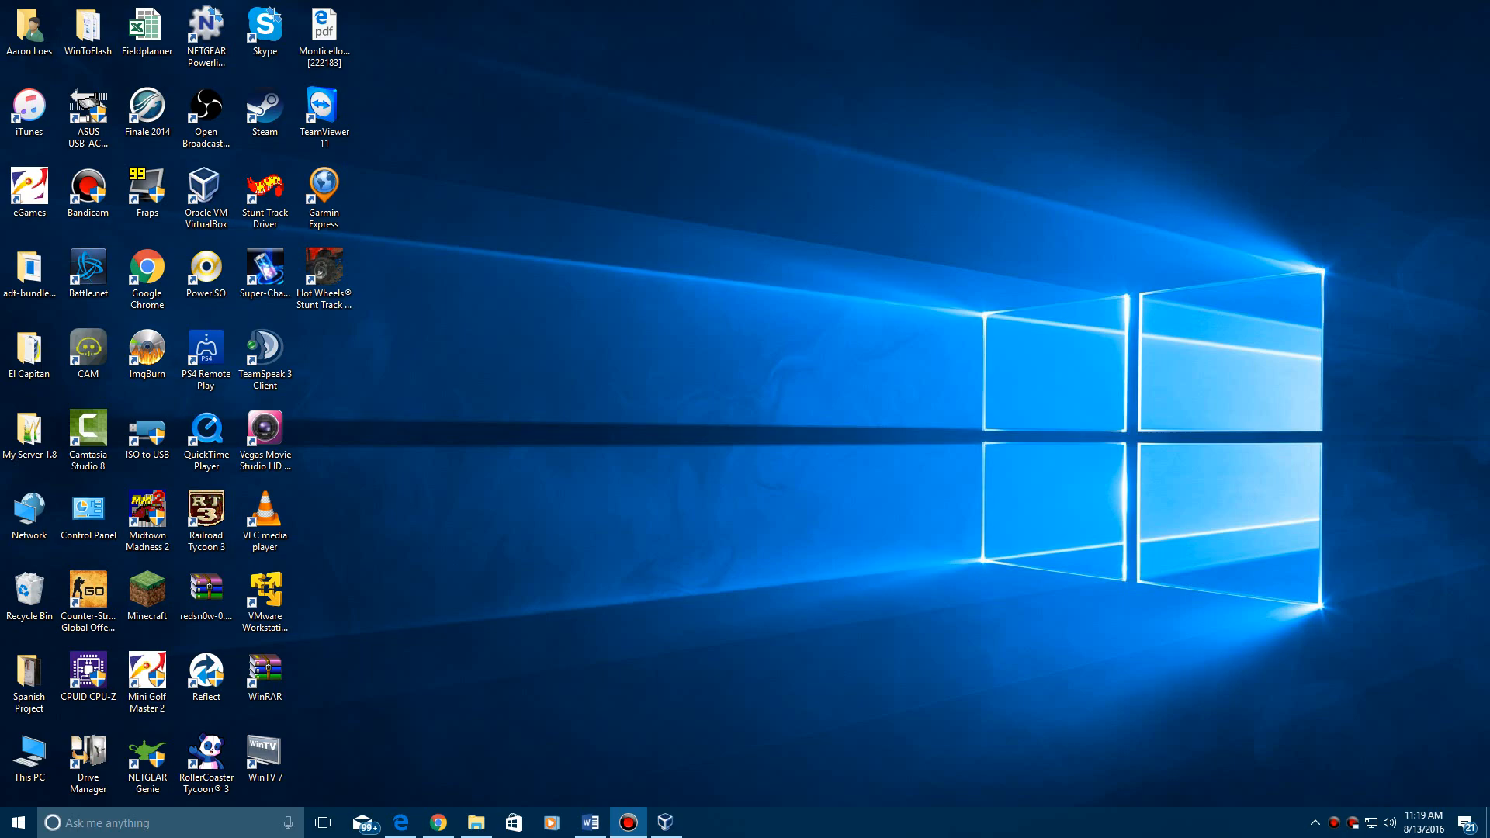
left_click(665, 822)
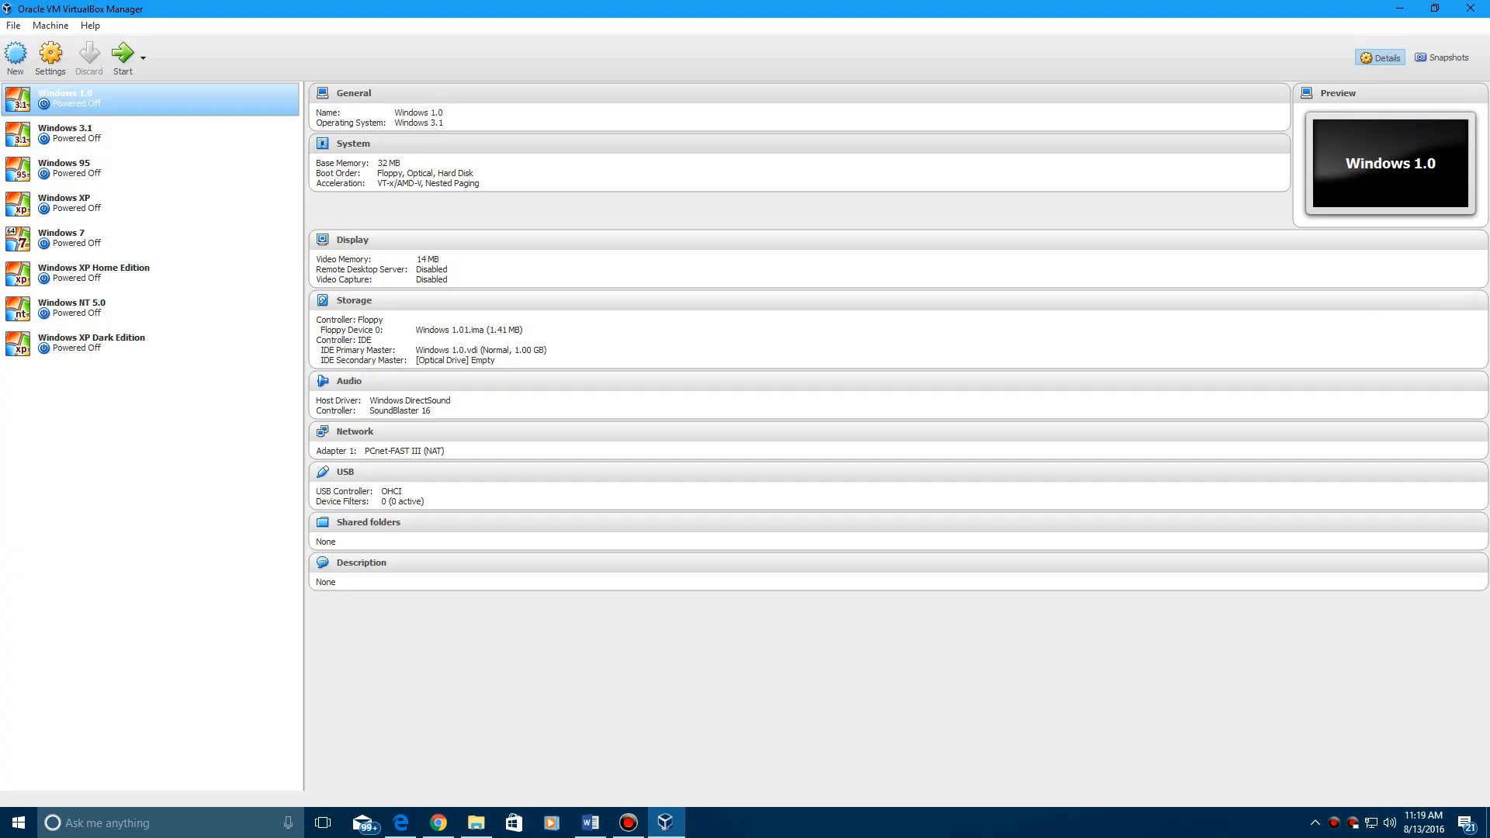
- Start creating a new virtual machine and name it ReactOS
left_click(15, 56)
type("React")
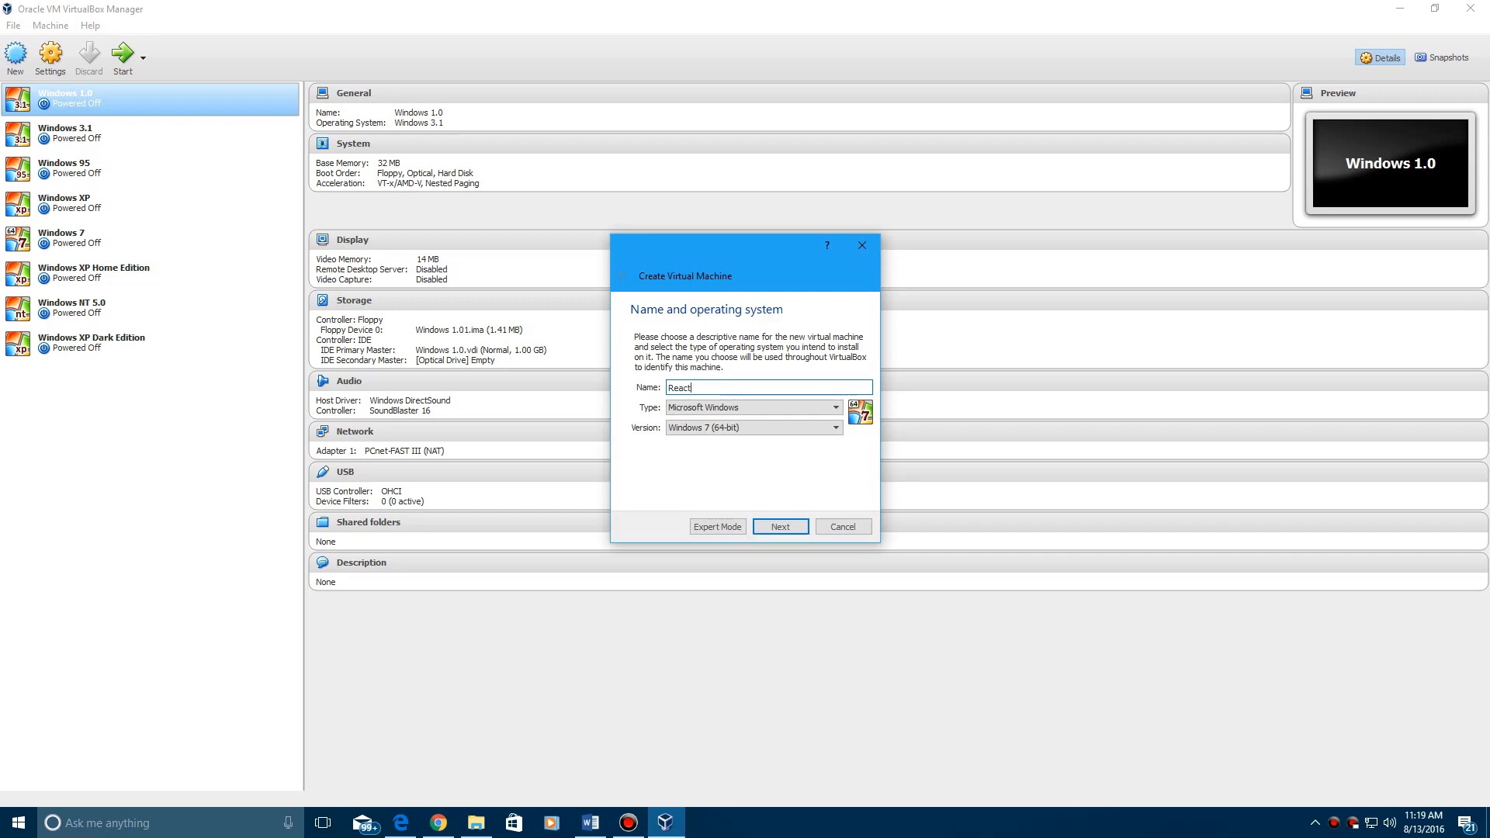
type("O")
left_click(754, 408)
left_click(678, 431)
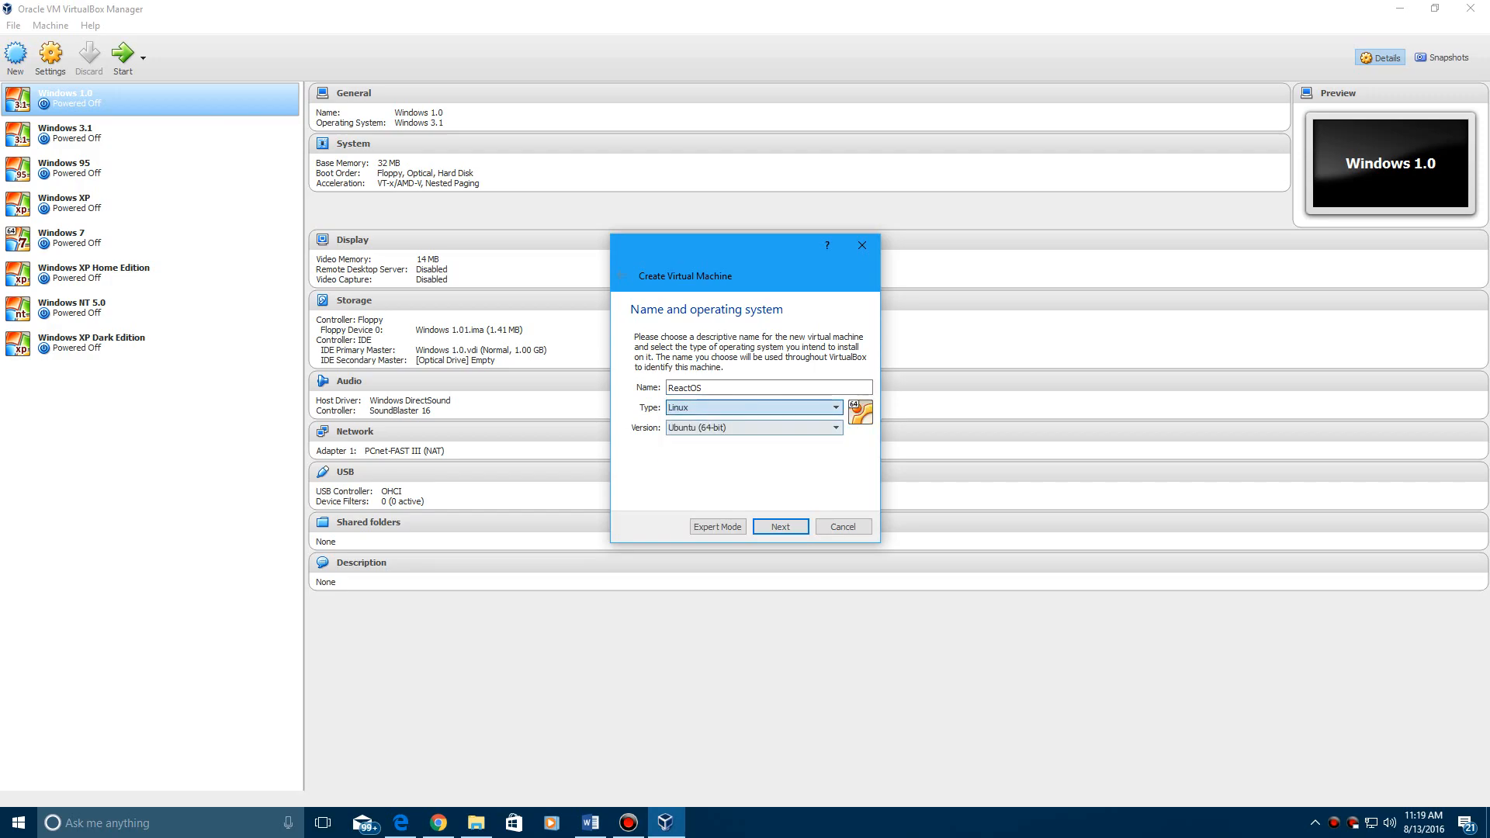
left_click(751, 428)
scroll(749, 485, "down", 5)
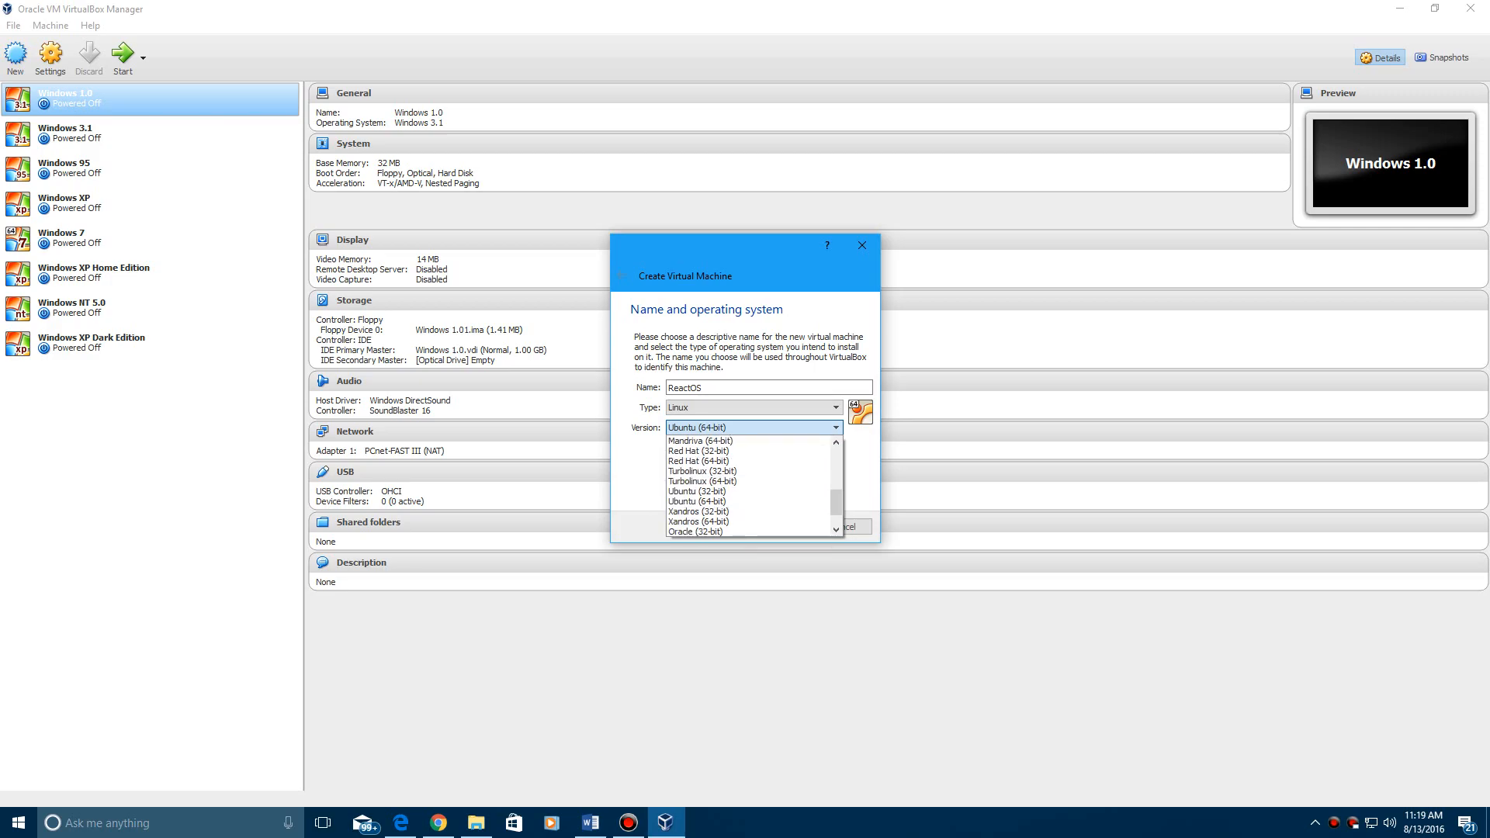
- Set the new machine's operating system type to Other and its version to Other/Unknown, and continue to the memory size
left_click(751, 407)
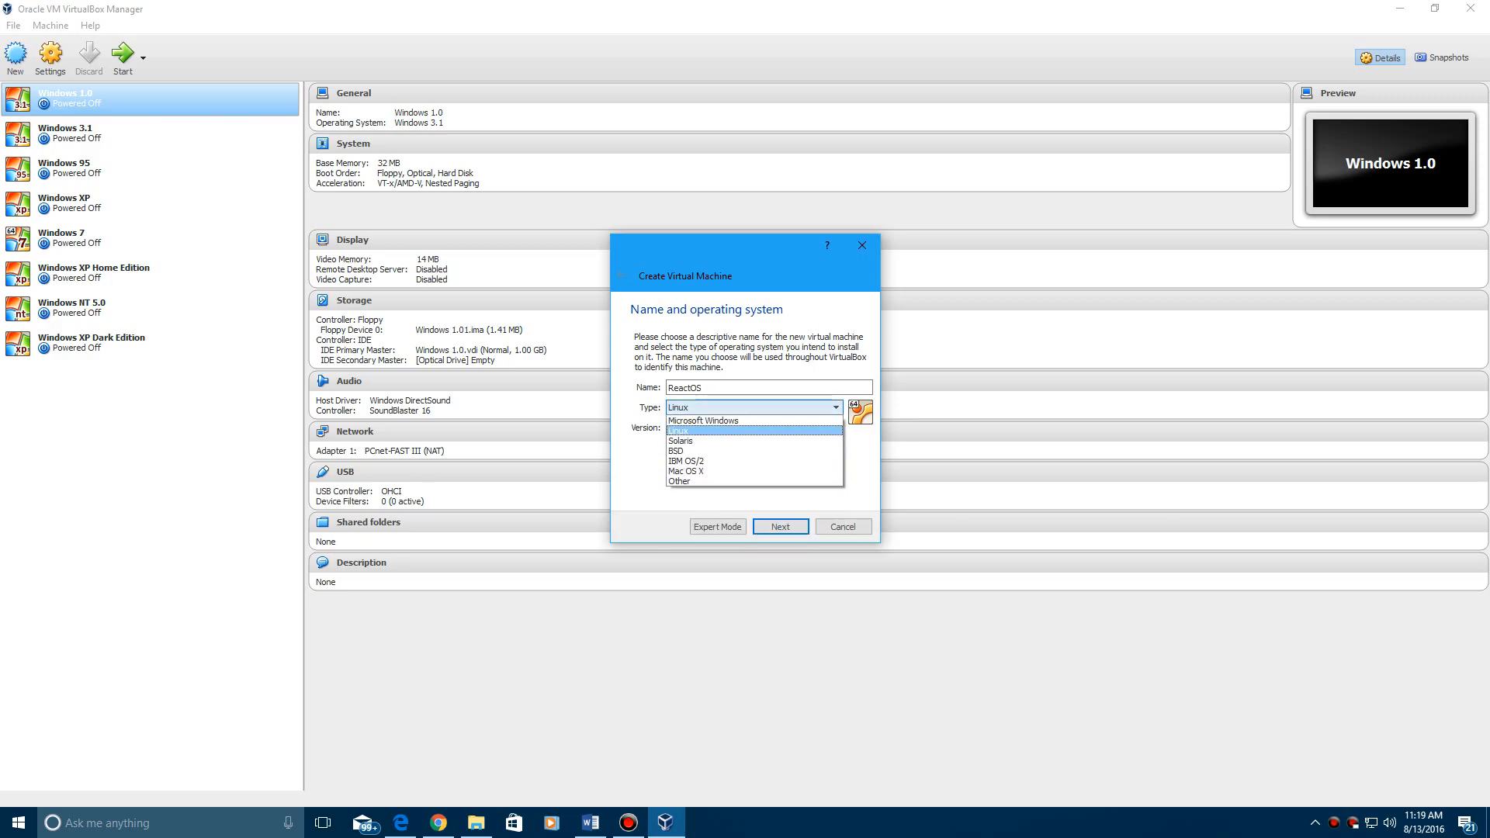
left_click(737, 482)
left_click(751, 428)
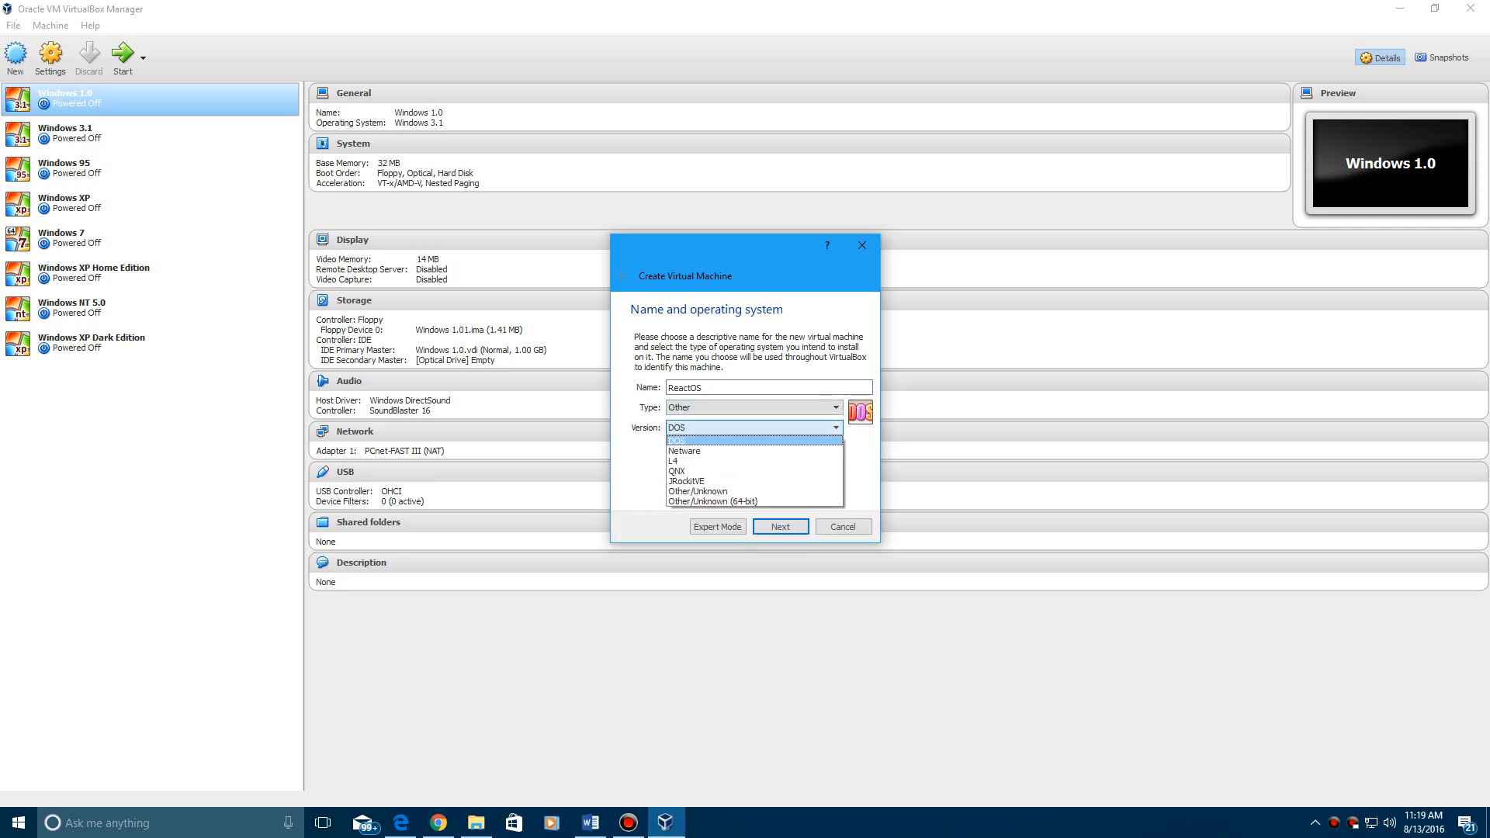
key("Down")
key("Return")
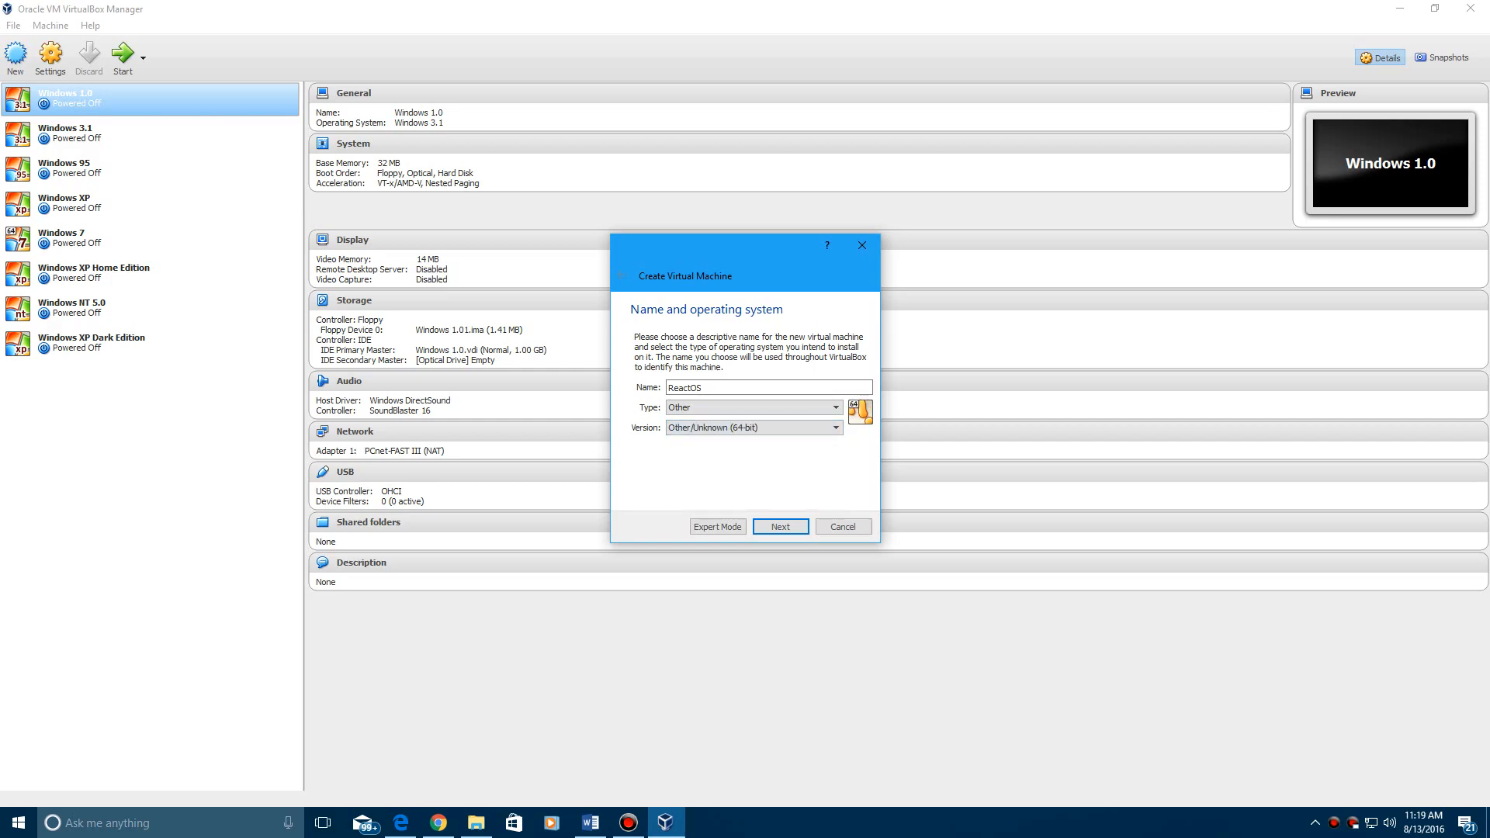
left_click(438, 822)
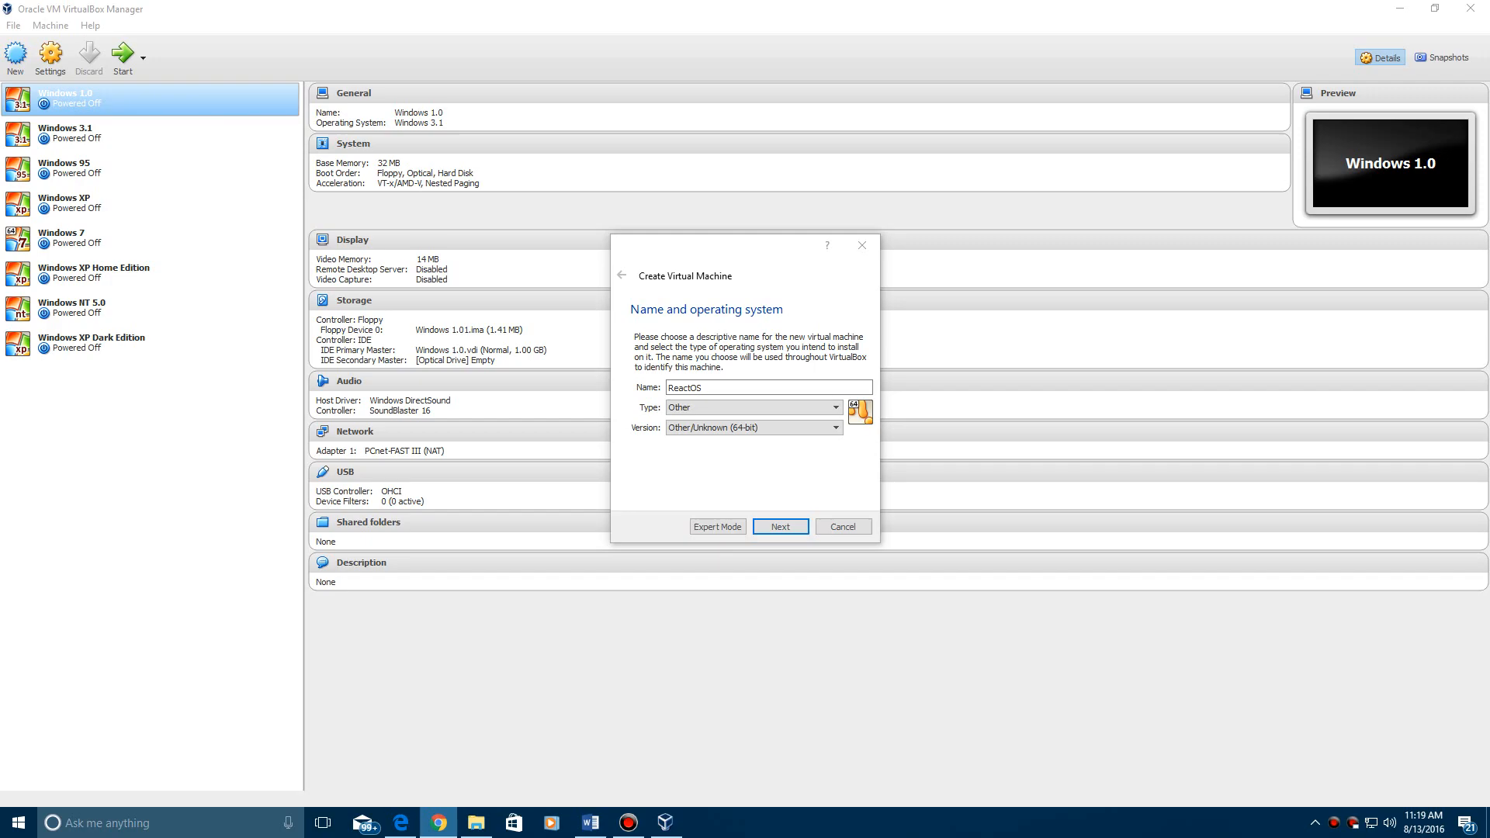
left_click(666, 823)
left_click(729, 428)
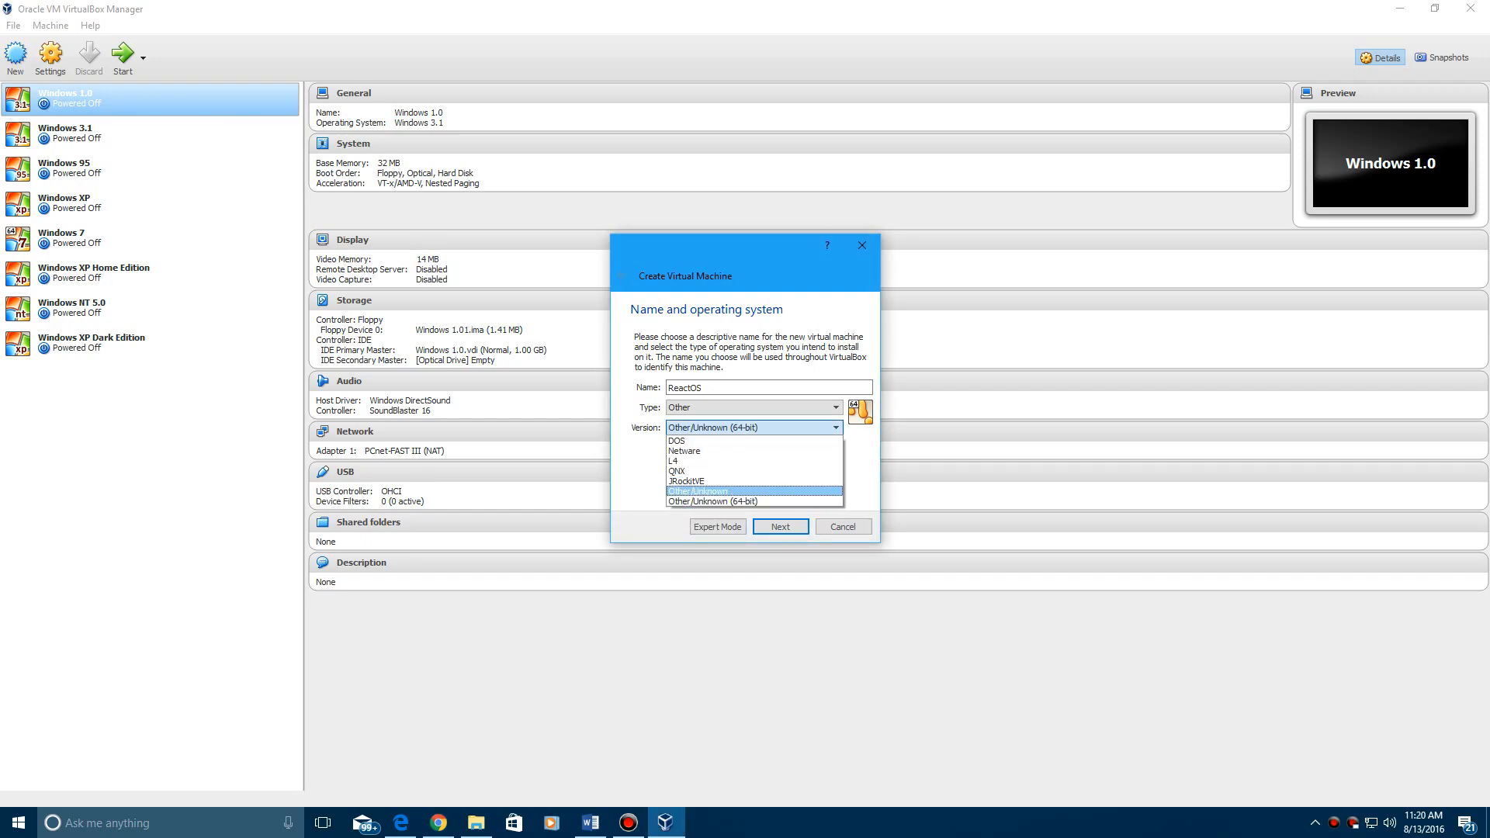
key("Return")
key("Return")
- Allocate 512 MB of memory to the ReactOS virtual machine
double_click(824, 389)
type("512")
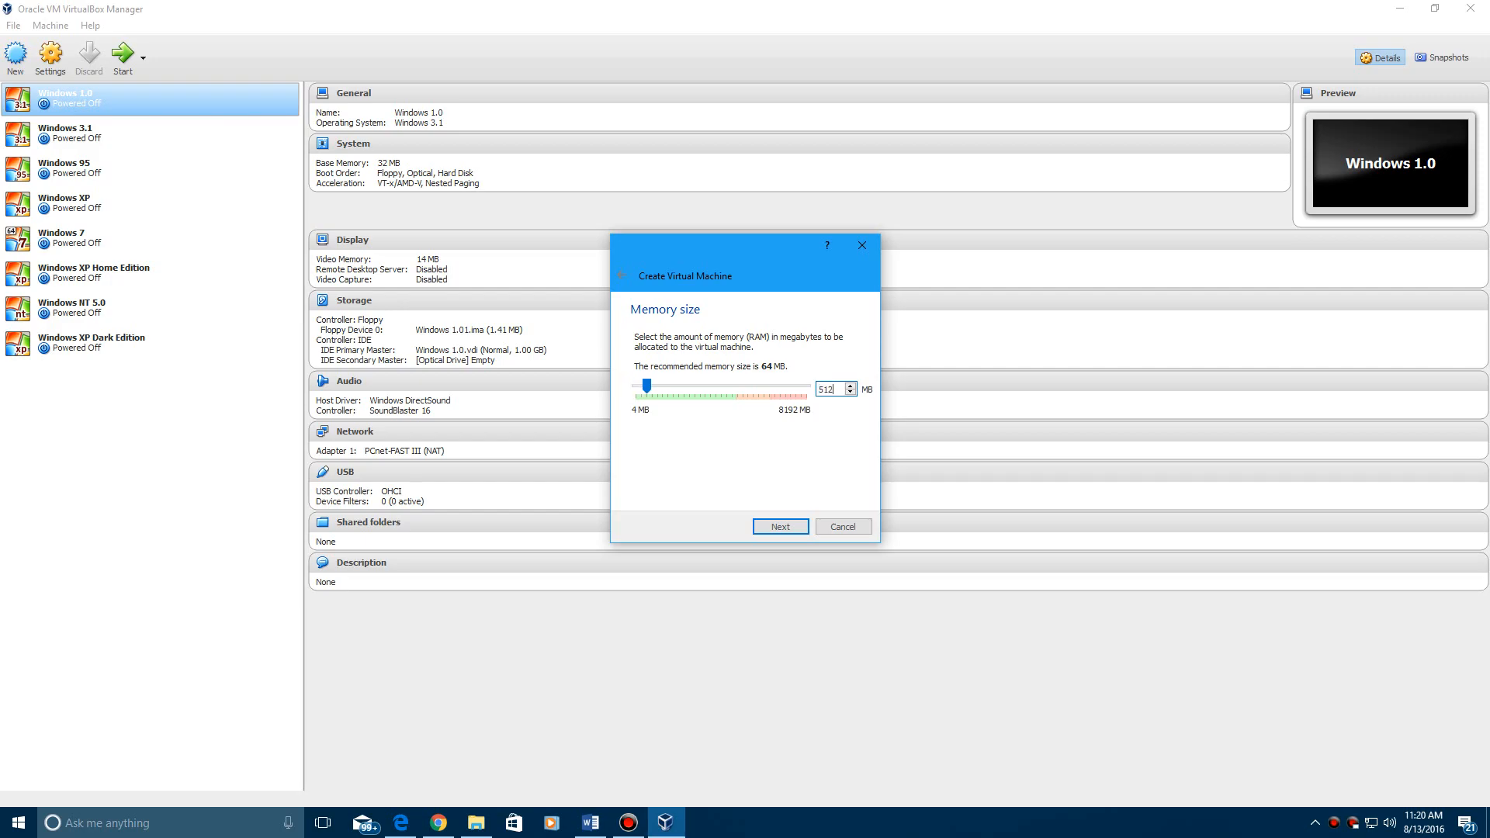
key("Return")
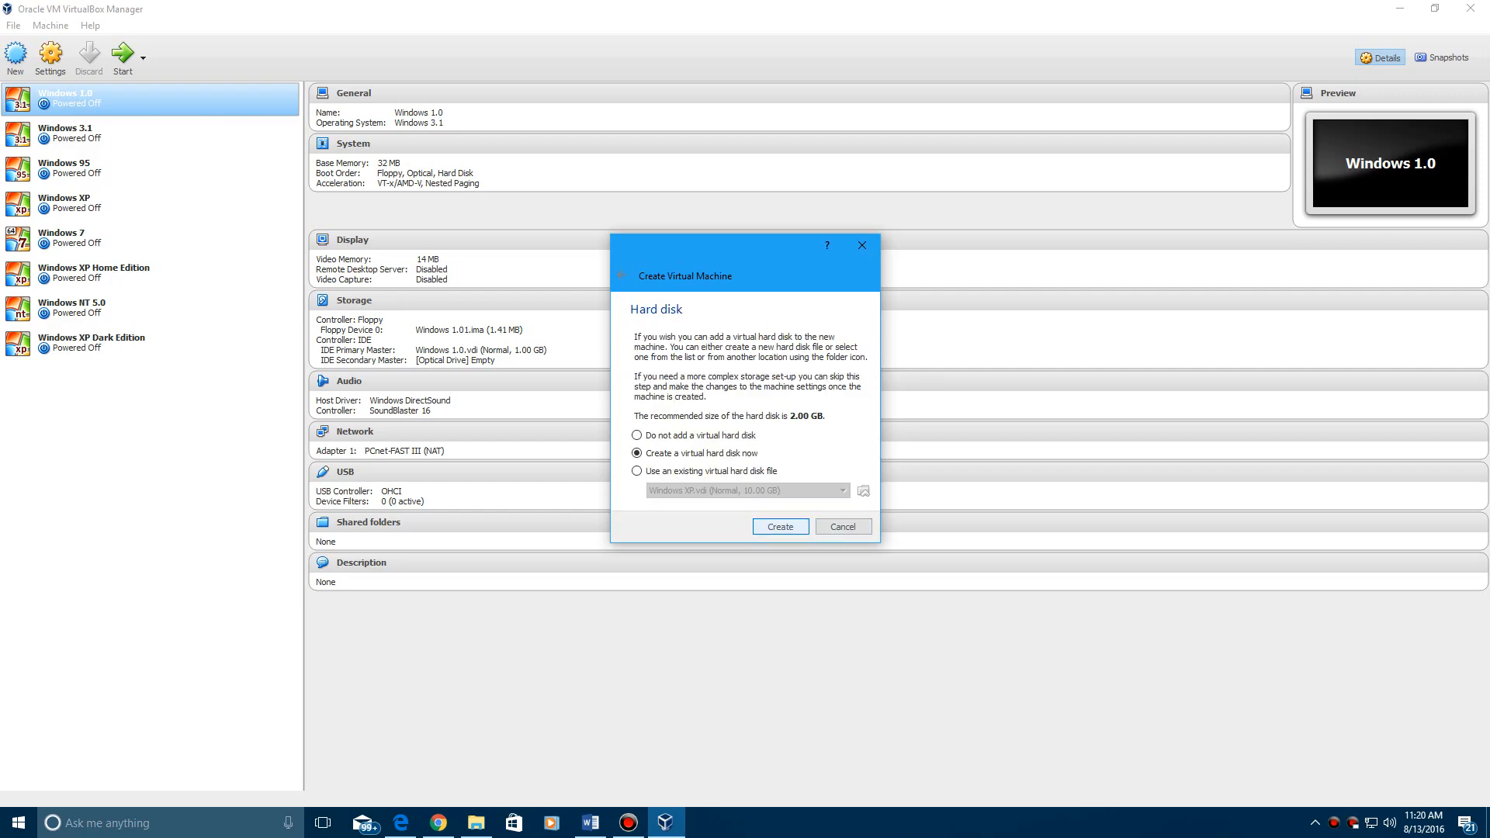
- Create a 10 GB virtual hard disk named ReactOS, keeping the default file type and storage options
key("Return")
key("Return")
key("Return")
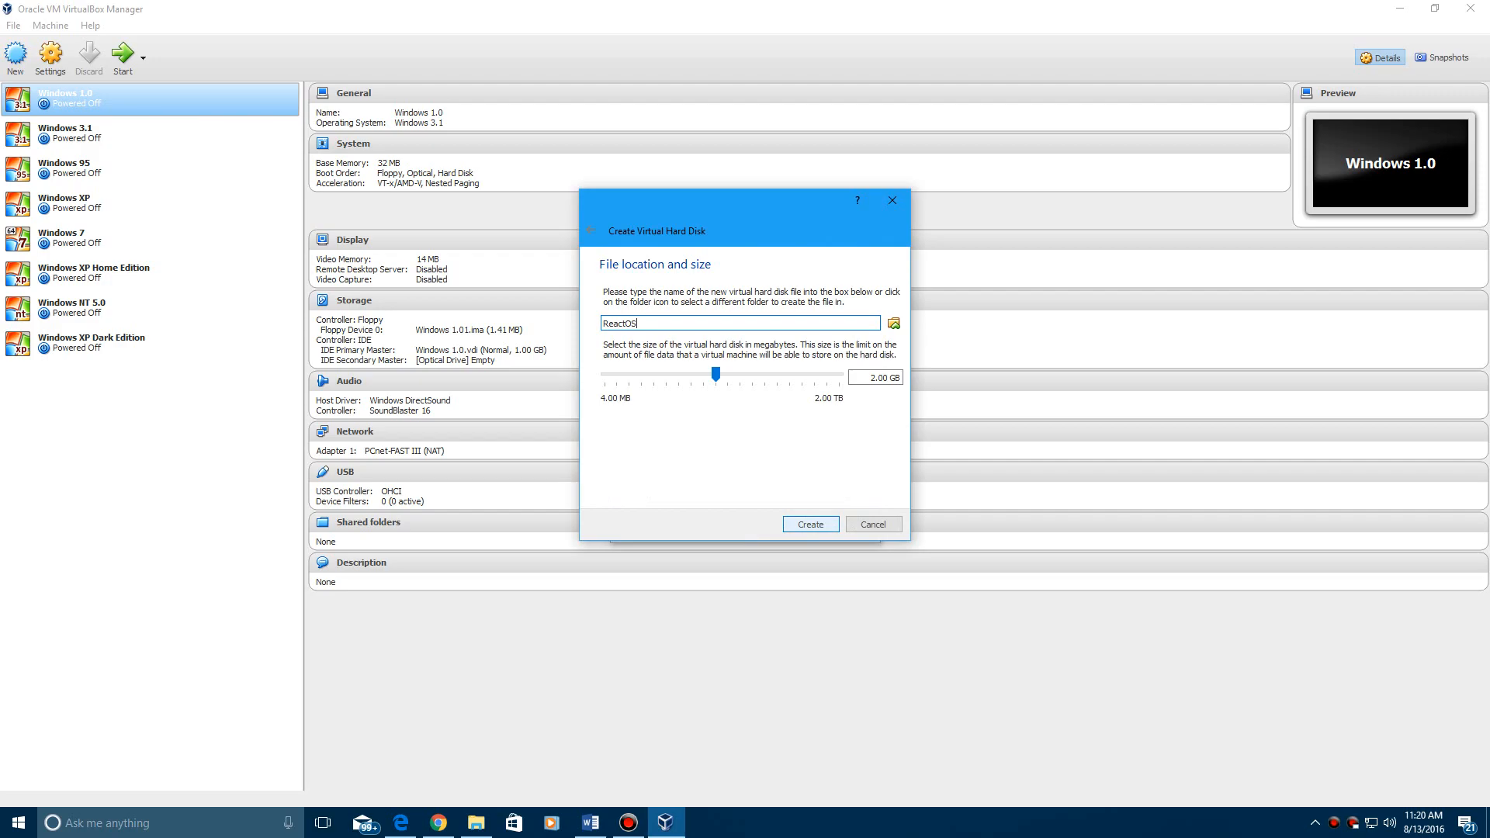
left_click(870, 378)
key("Delete")
key("Delete")
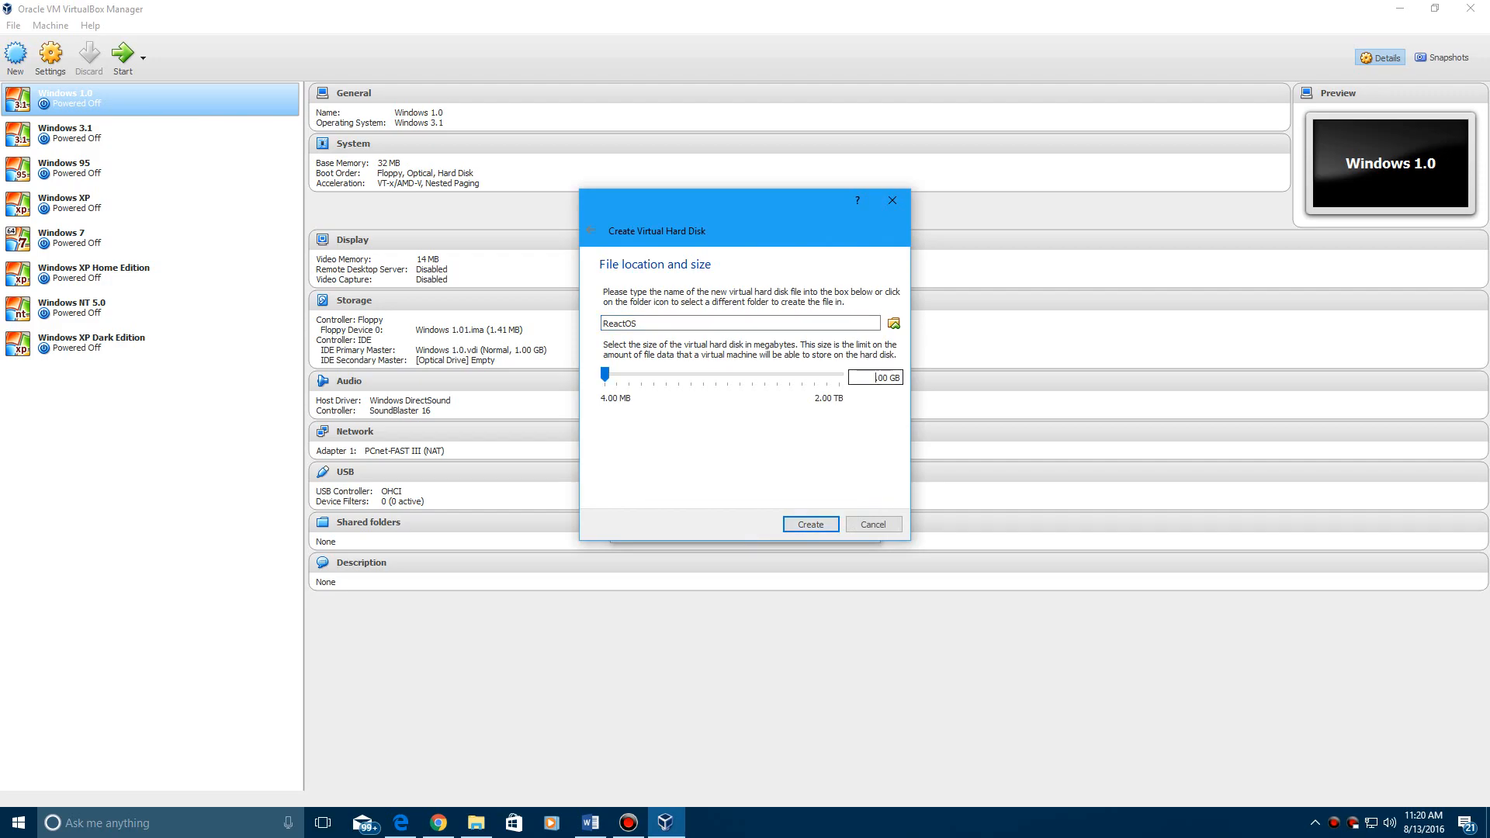
type("10")
key("Return")
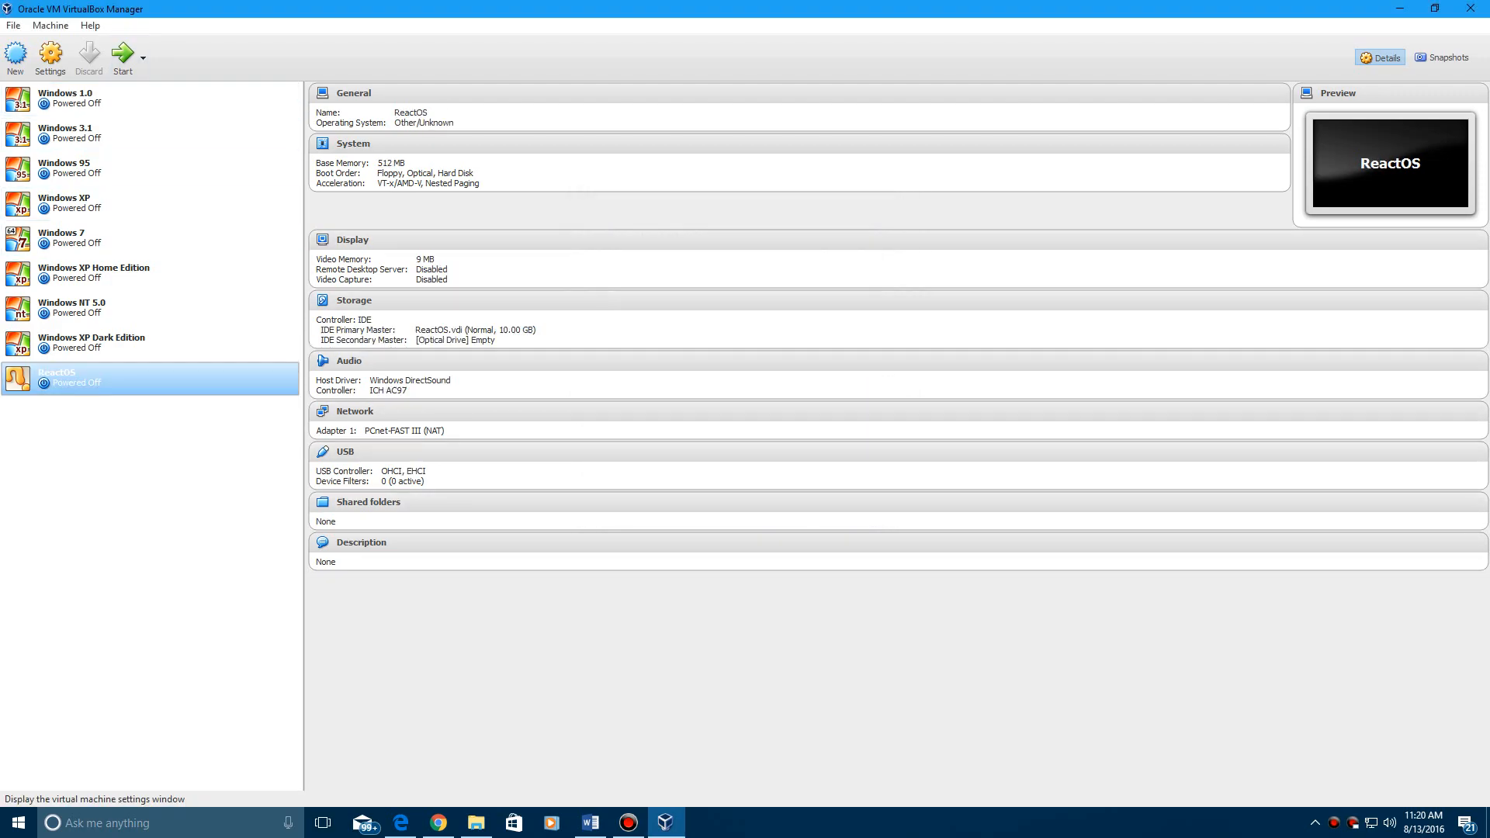
- Insert the ReactOS-LiveCD disc image from the React OS folder into the ReactOS machine's empty optical drive and save the settings
left_click(50, 54)
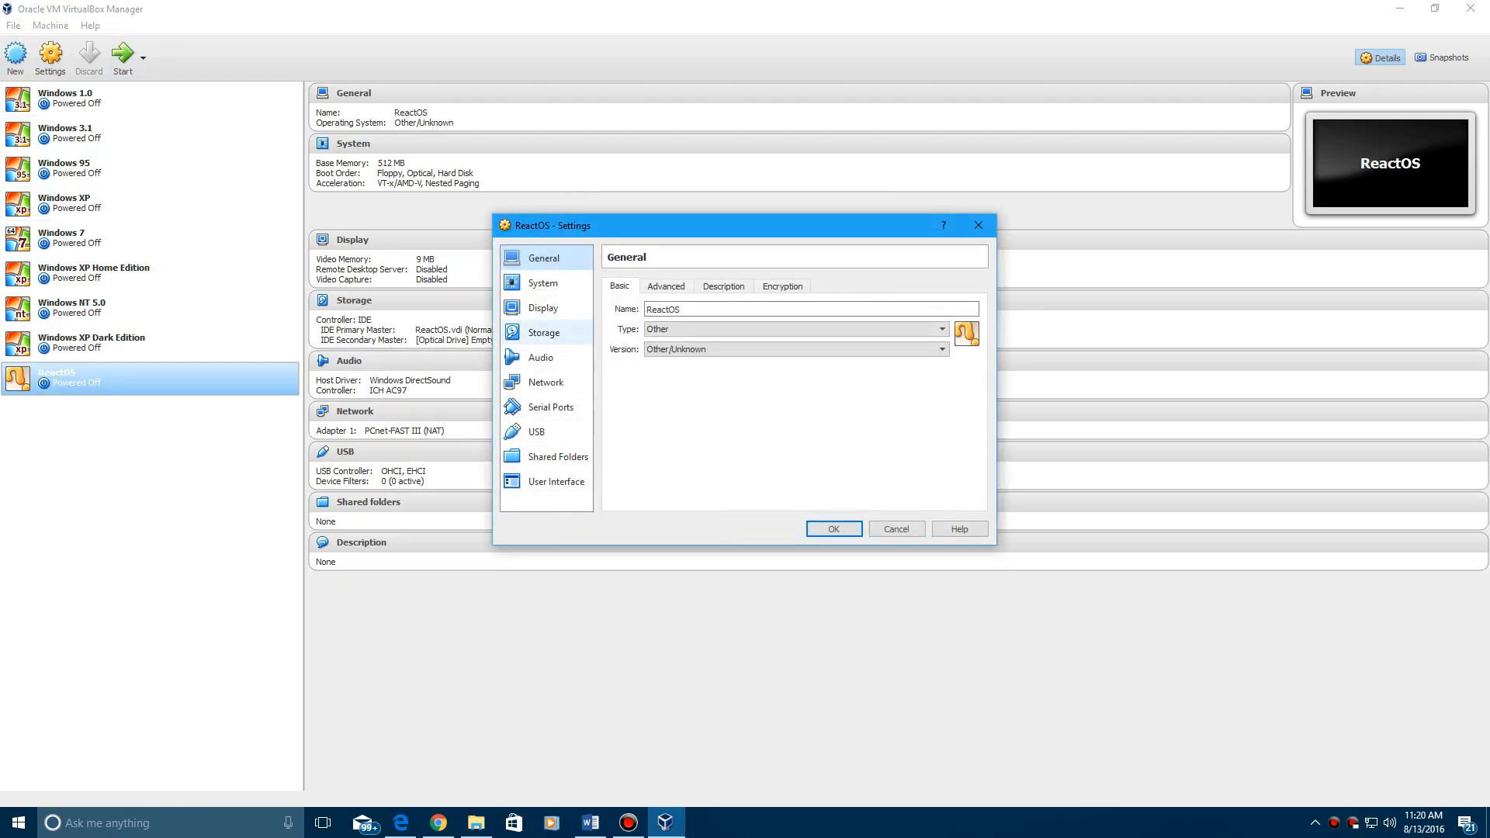
left_click(544, 332)
left_click(652, 339)
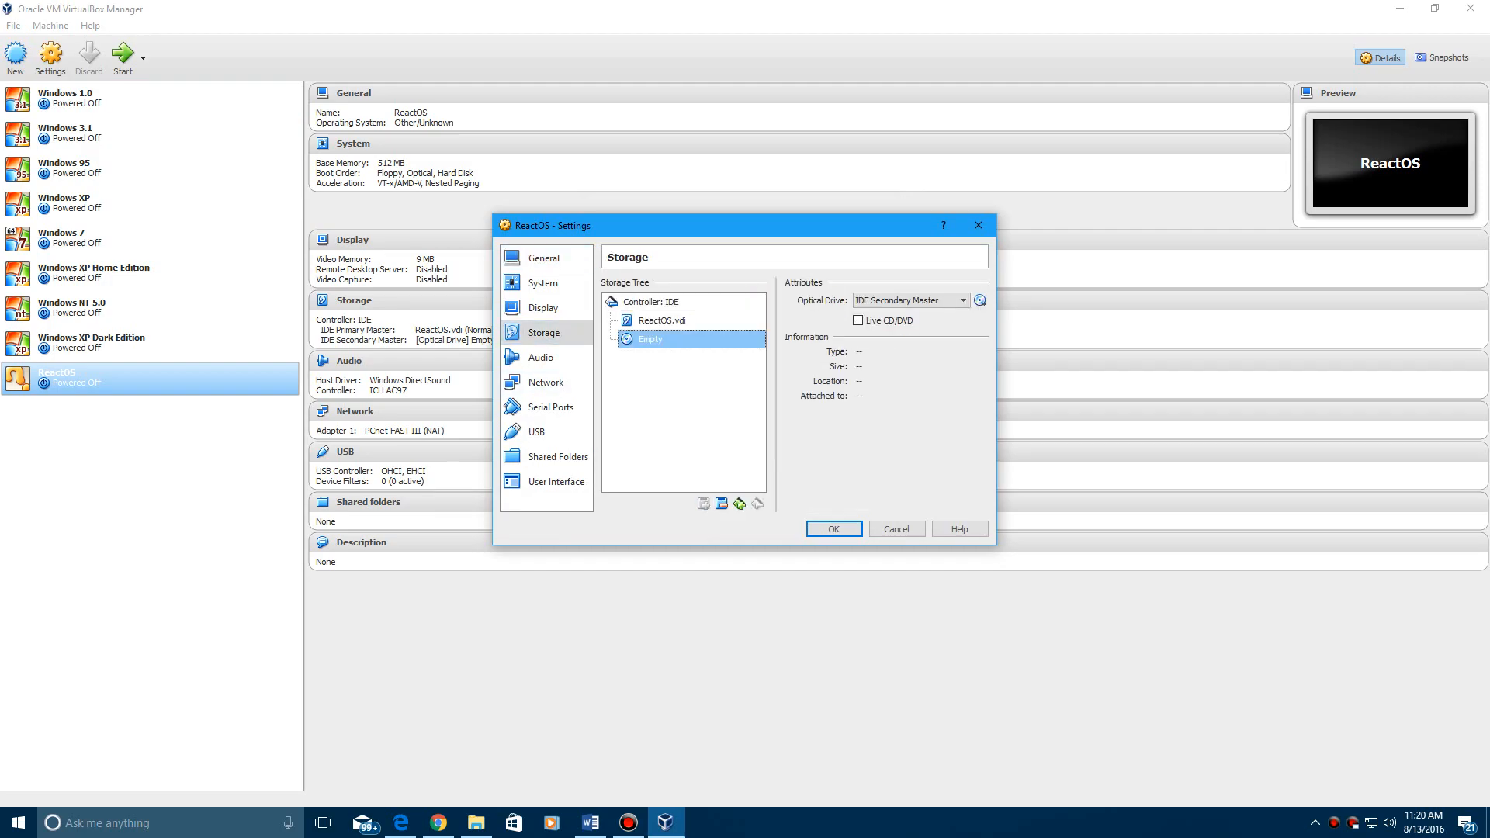
left_click(980, 300)
left_click(1048, 319)
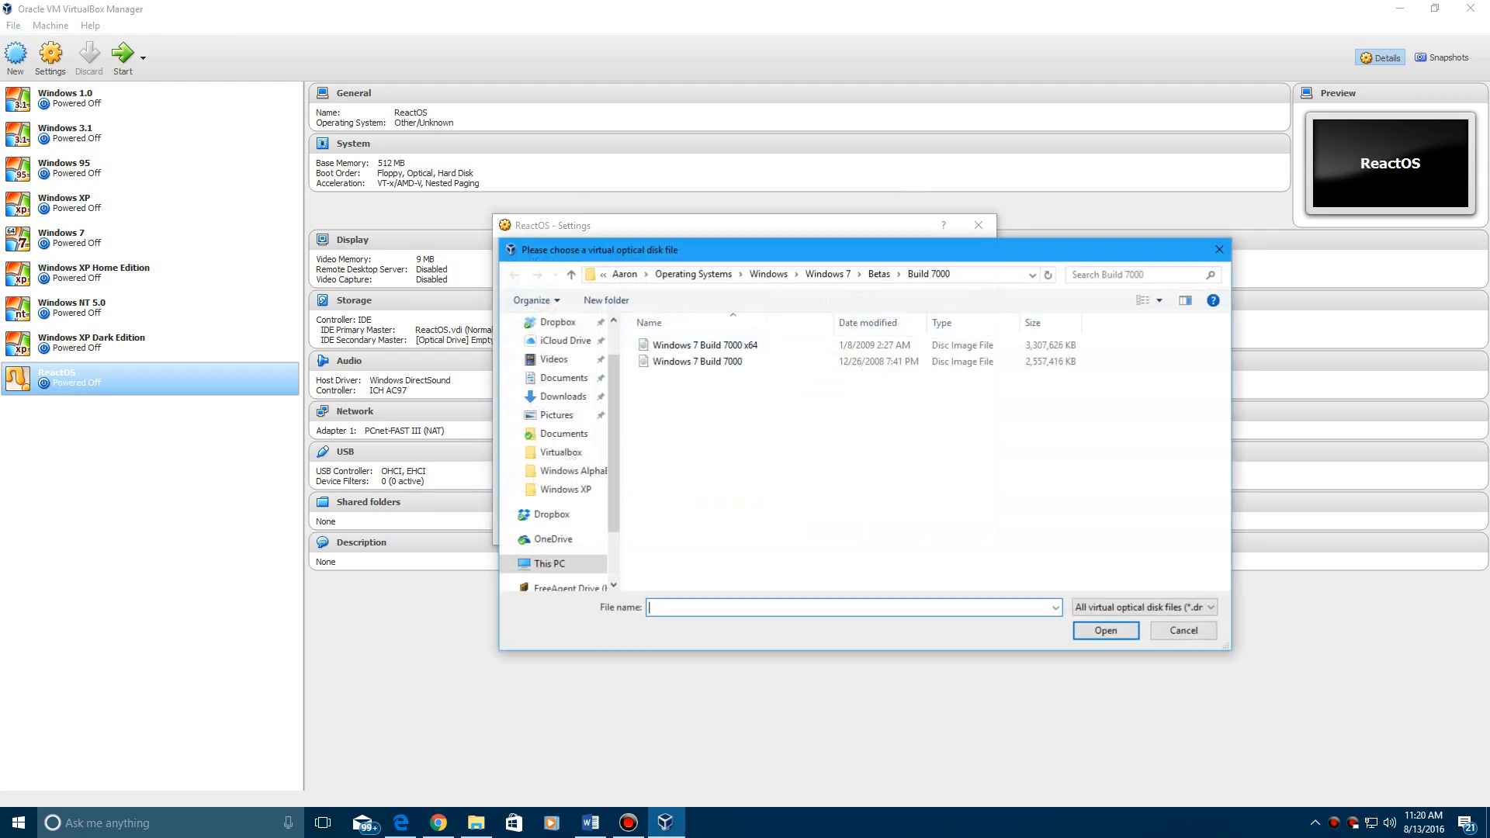
left_click(693, 274)
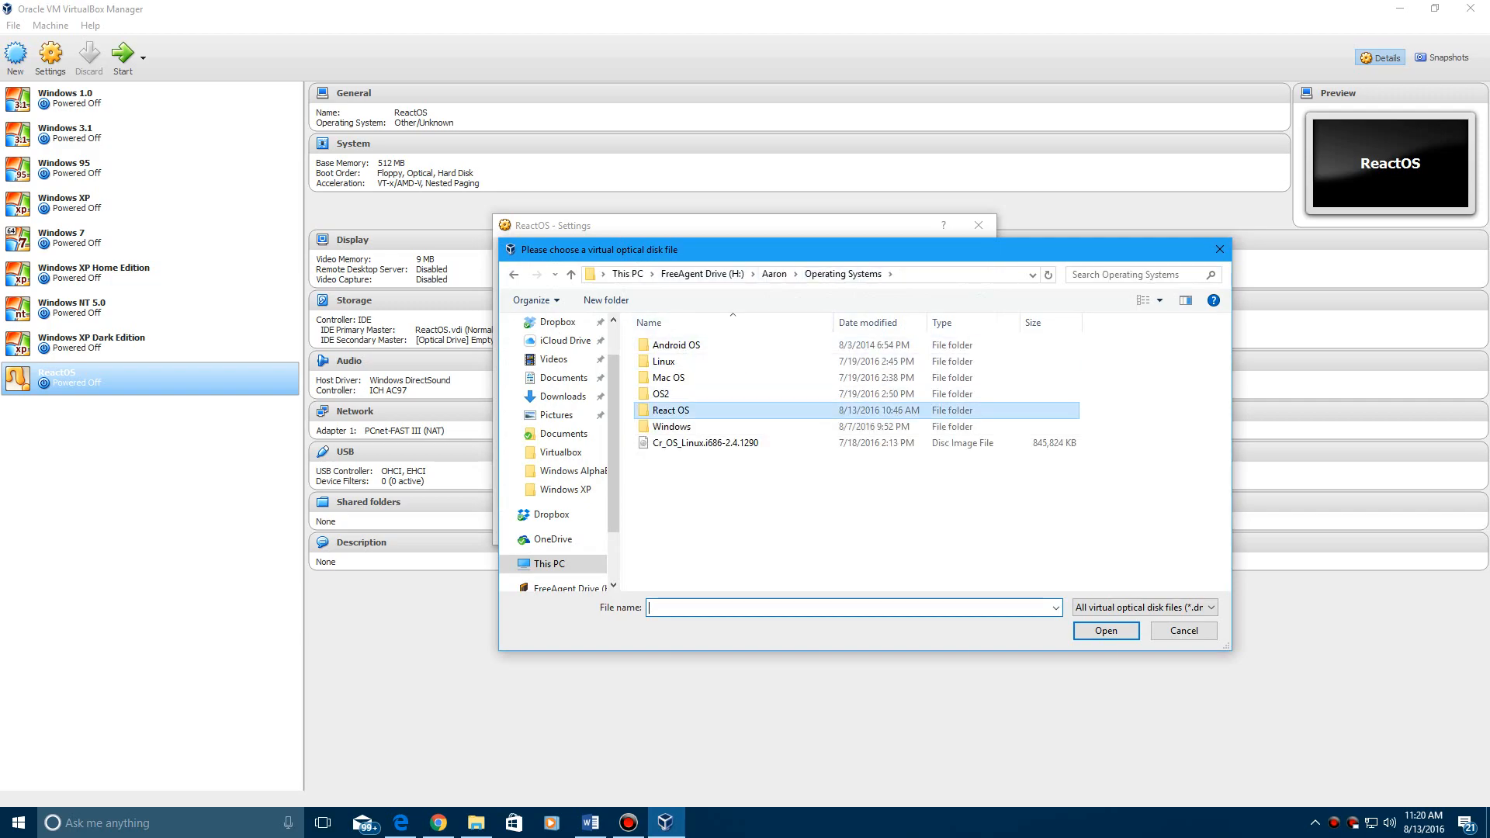
double_click(683, 412)
left_click(686, 362)
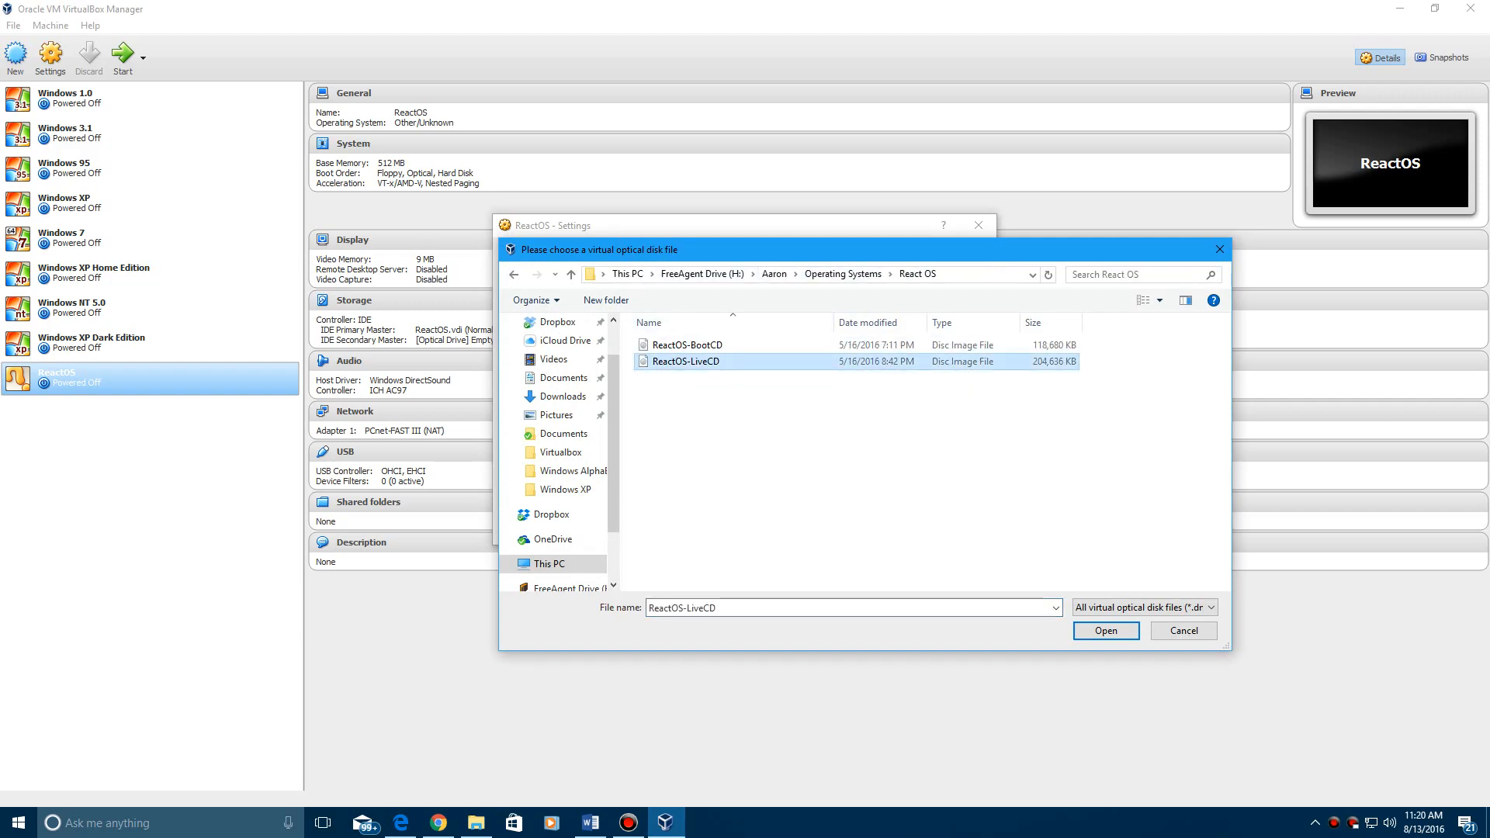
left_click(1106, 630)
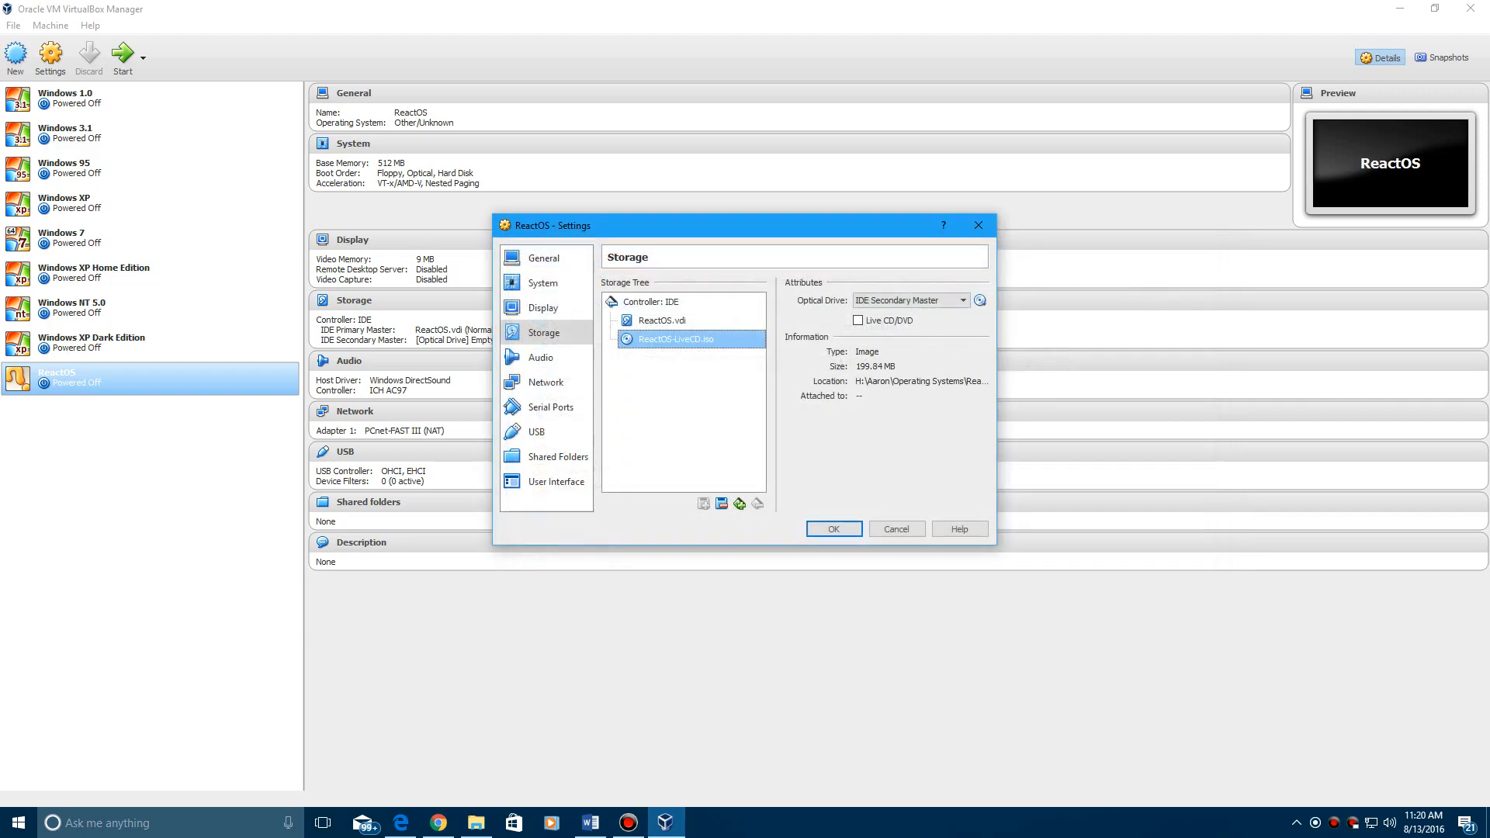
left_click(833, 529)
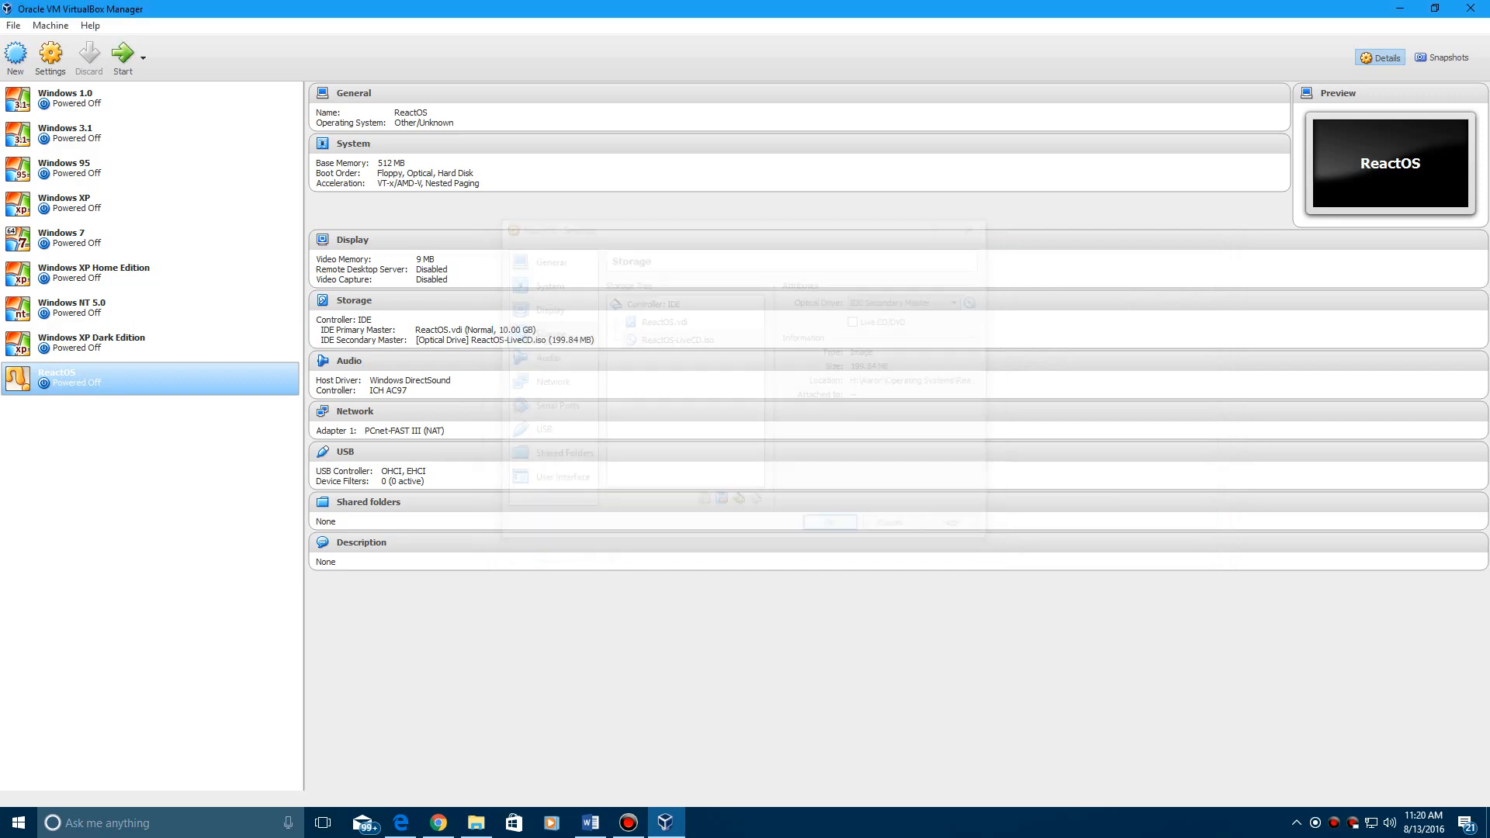
- Start the ReactOS virtual machine and switch its display to full-screen mode
left_click(124, 56)
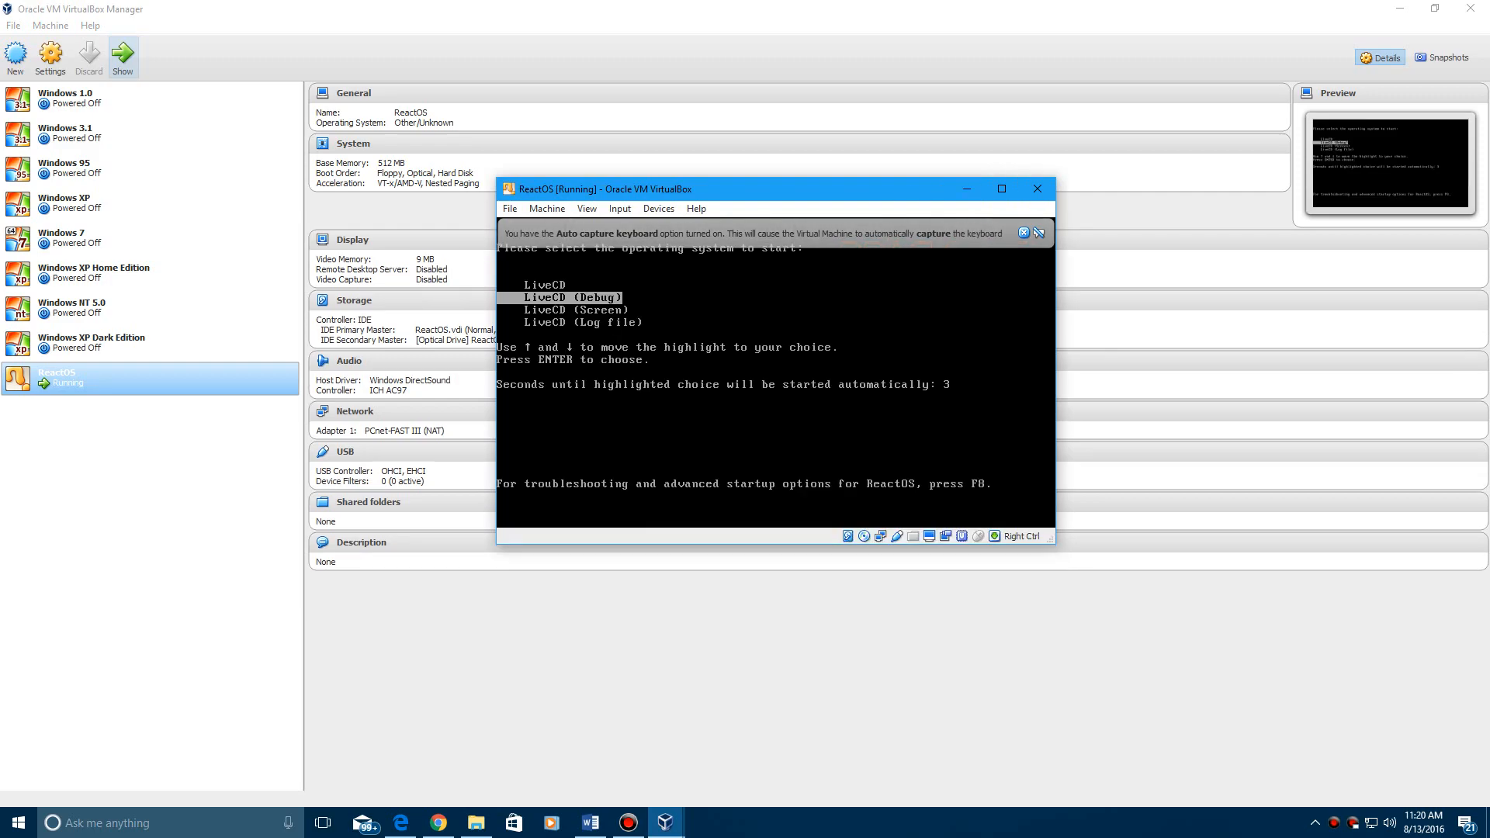
left_click(1002, 189)
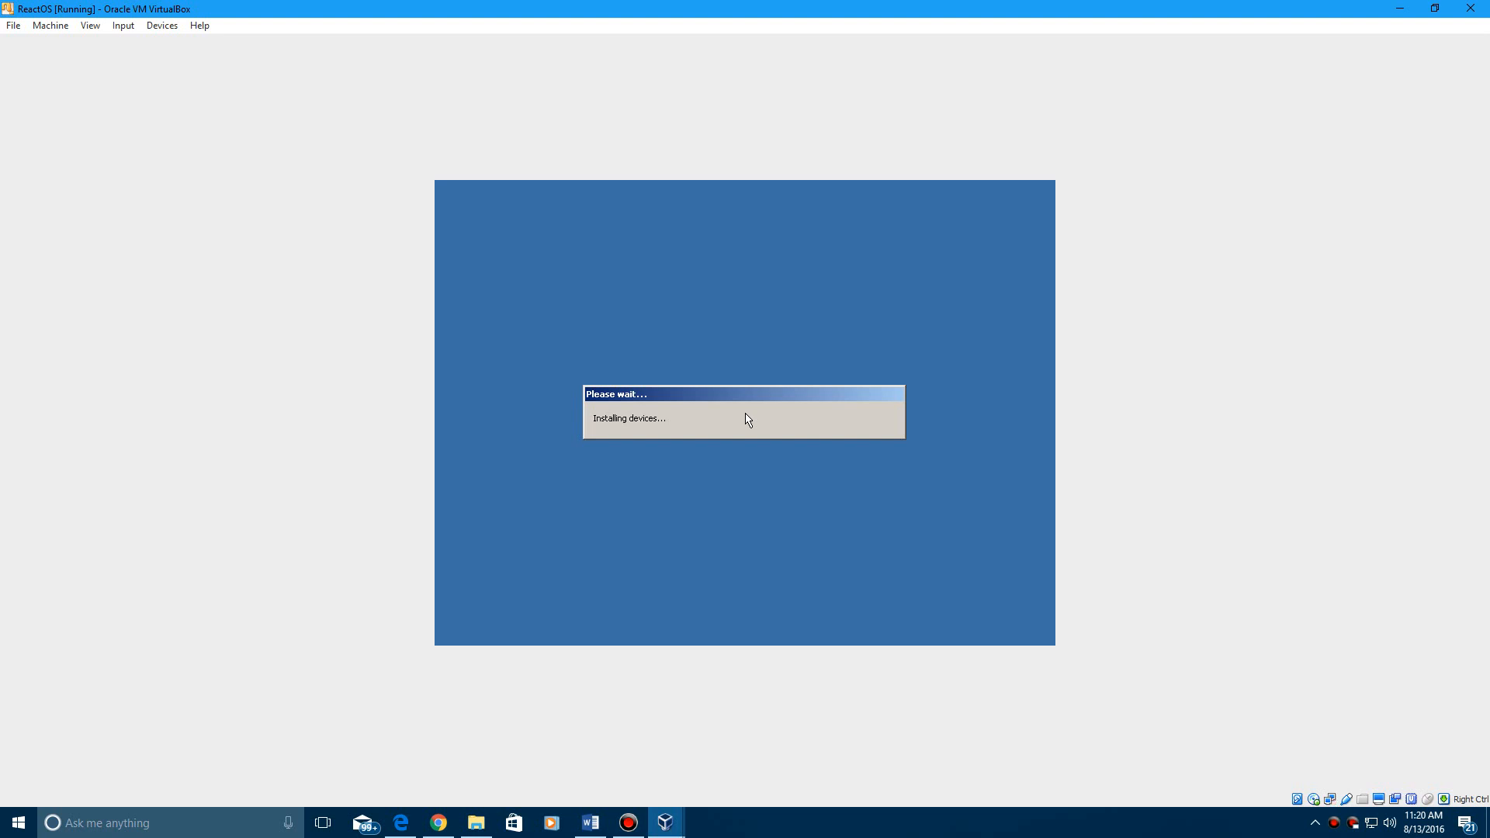
left_click(90, 25)
left_click(129, 44)
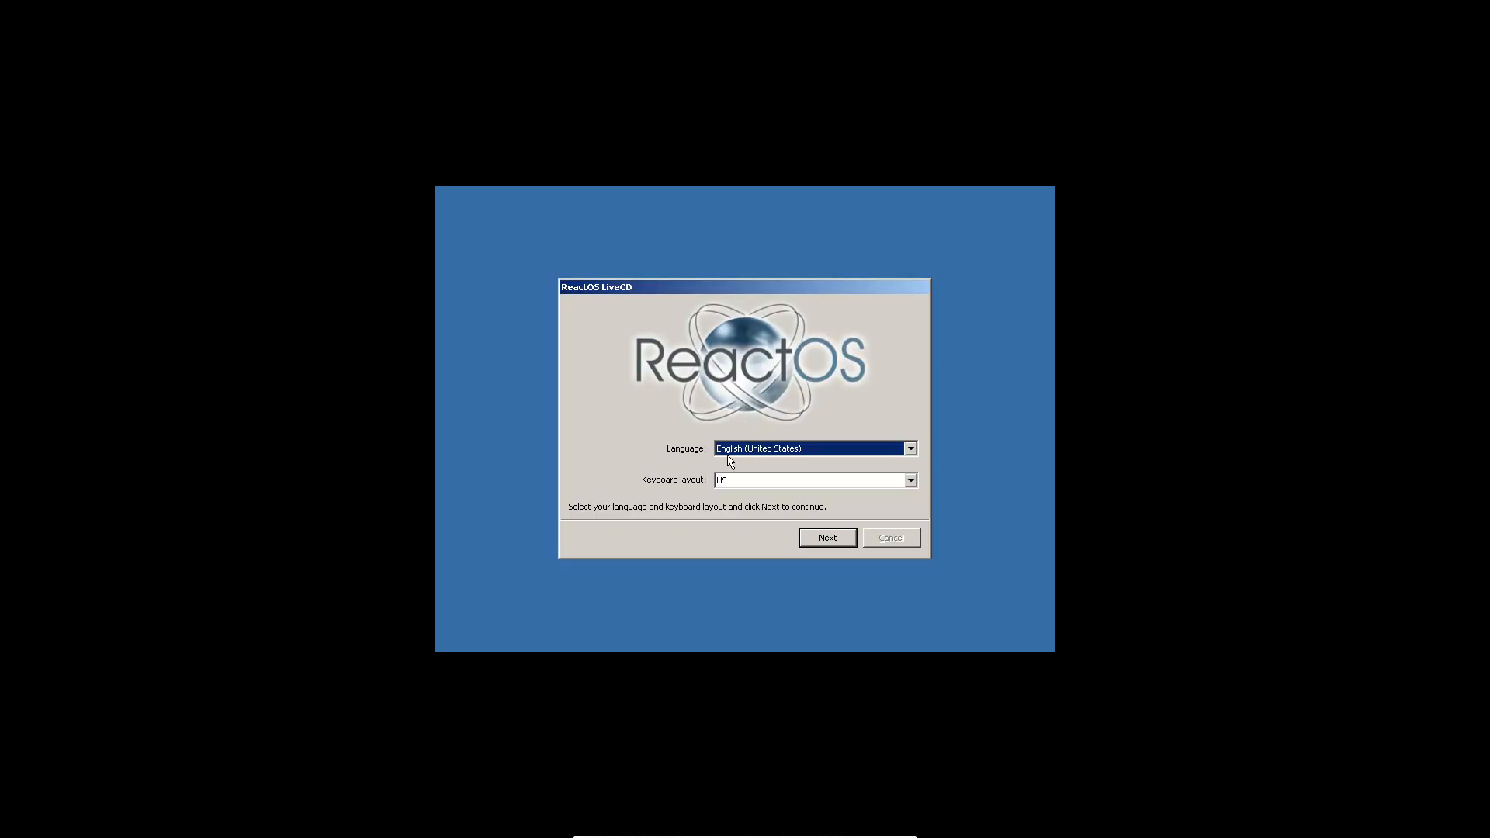
- Accept English (United States) with the US keyboard layout and run the ReactOS Live CD
left_click(814, 540)
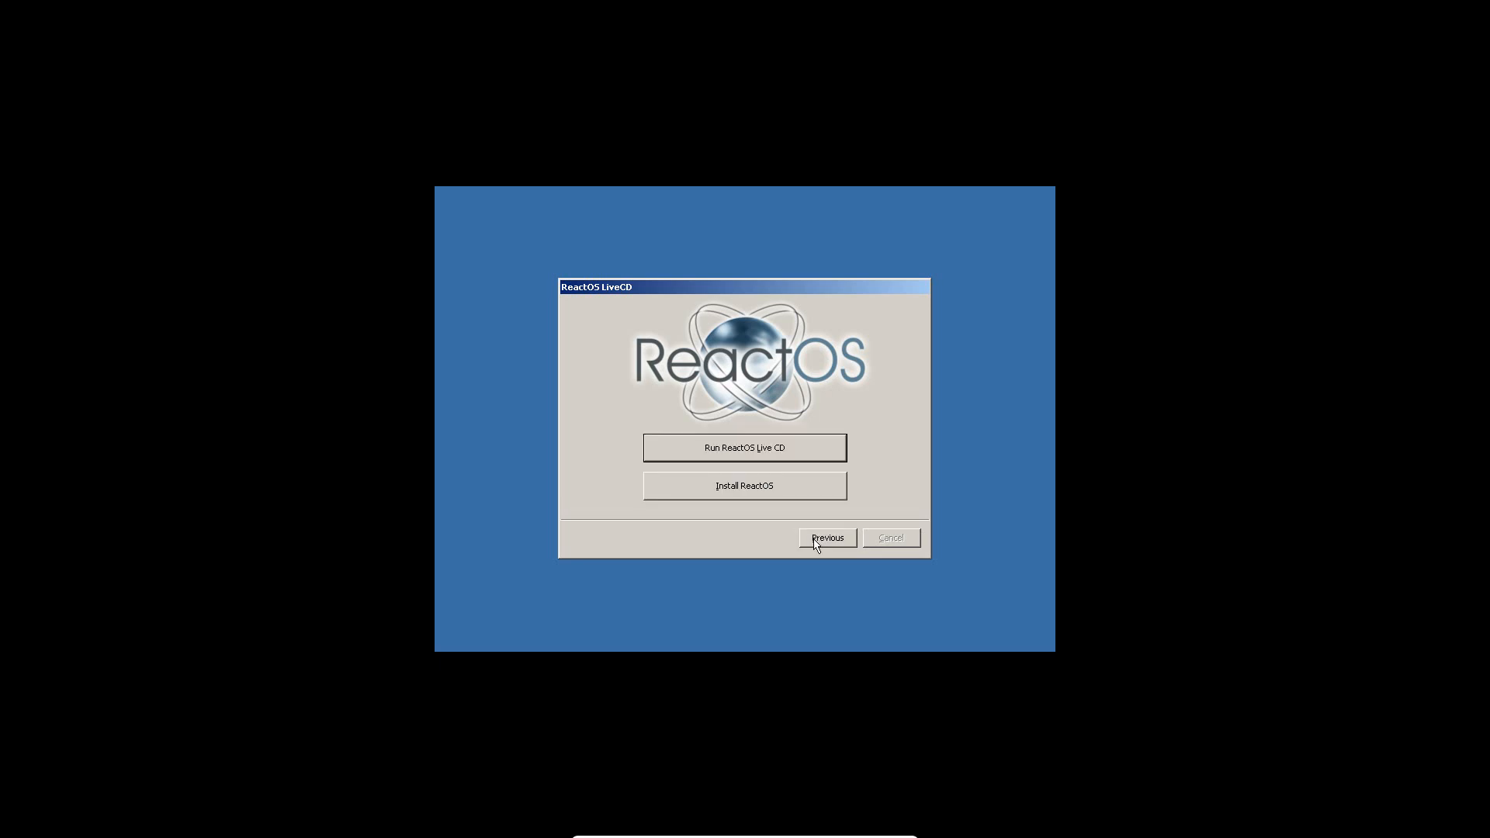
left_click(756, 450)
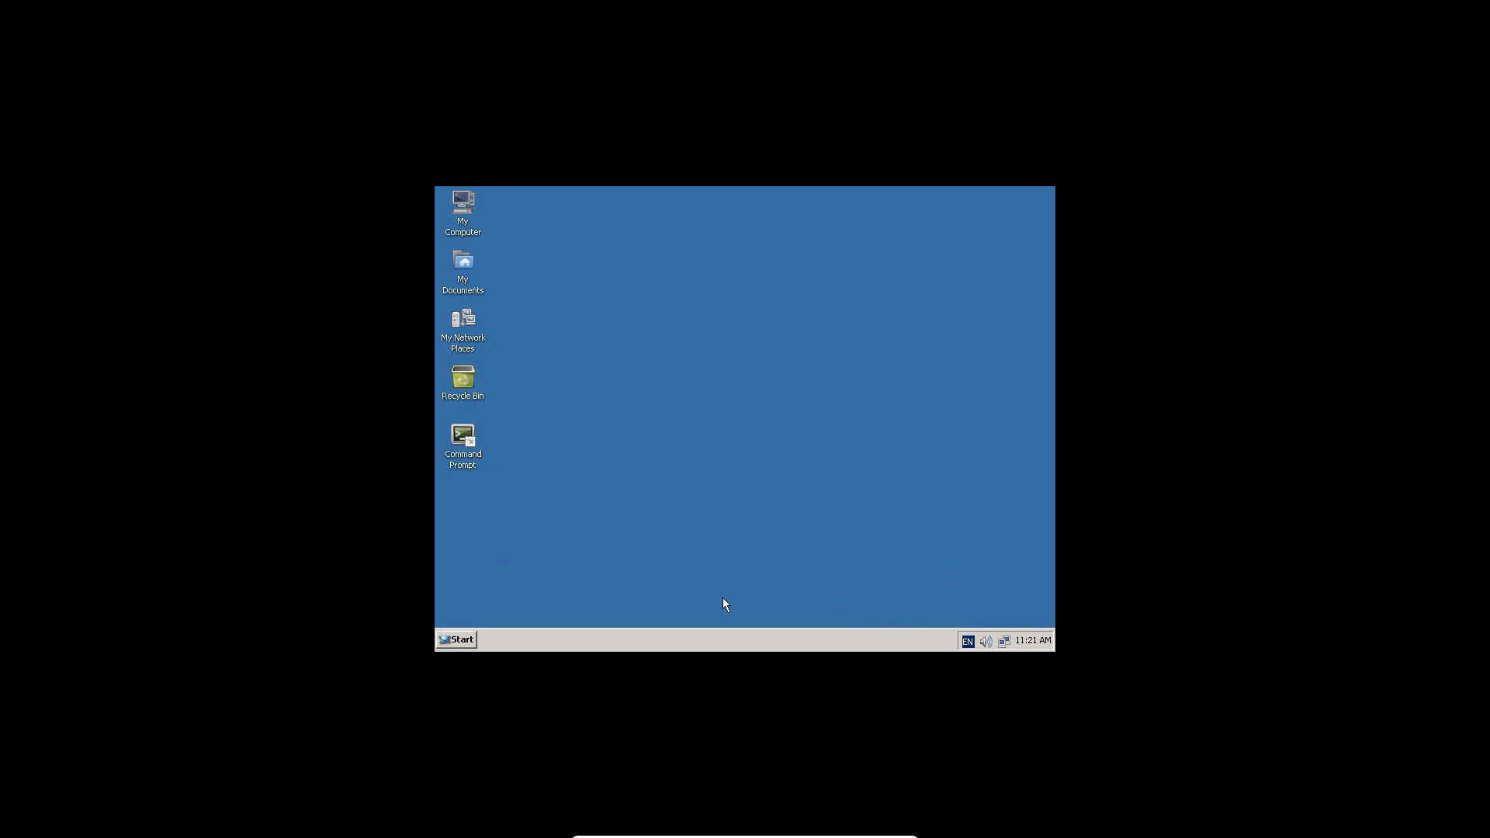
- Look over the ReactOS Control Panel in a maximized window, and close it
left_click(466, 640)
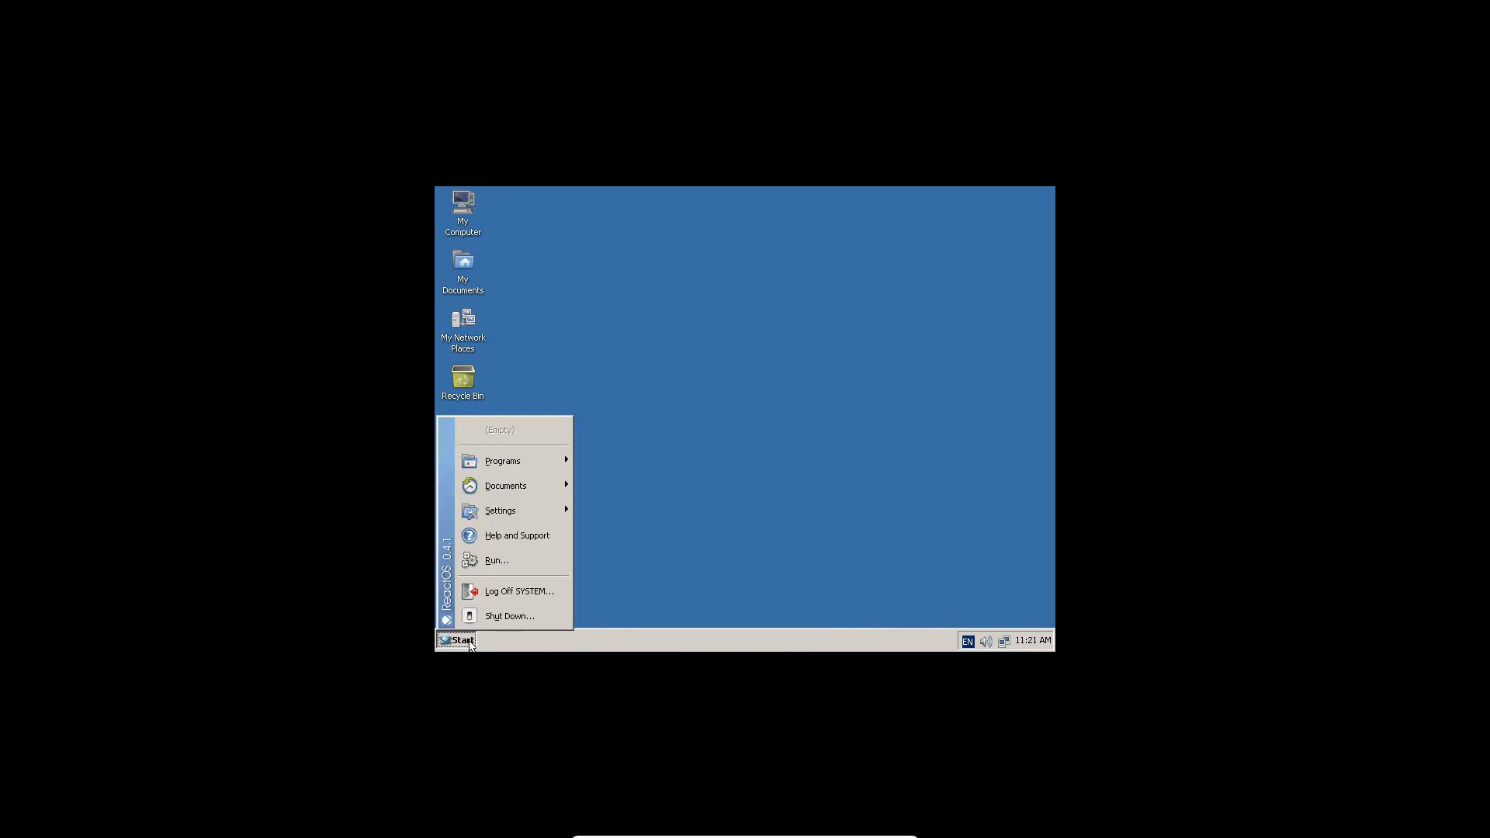
mouse_move(516, 512)
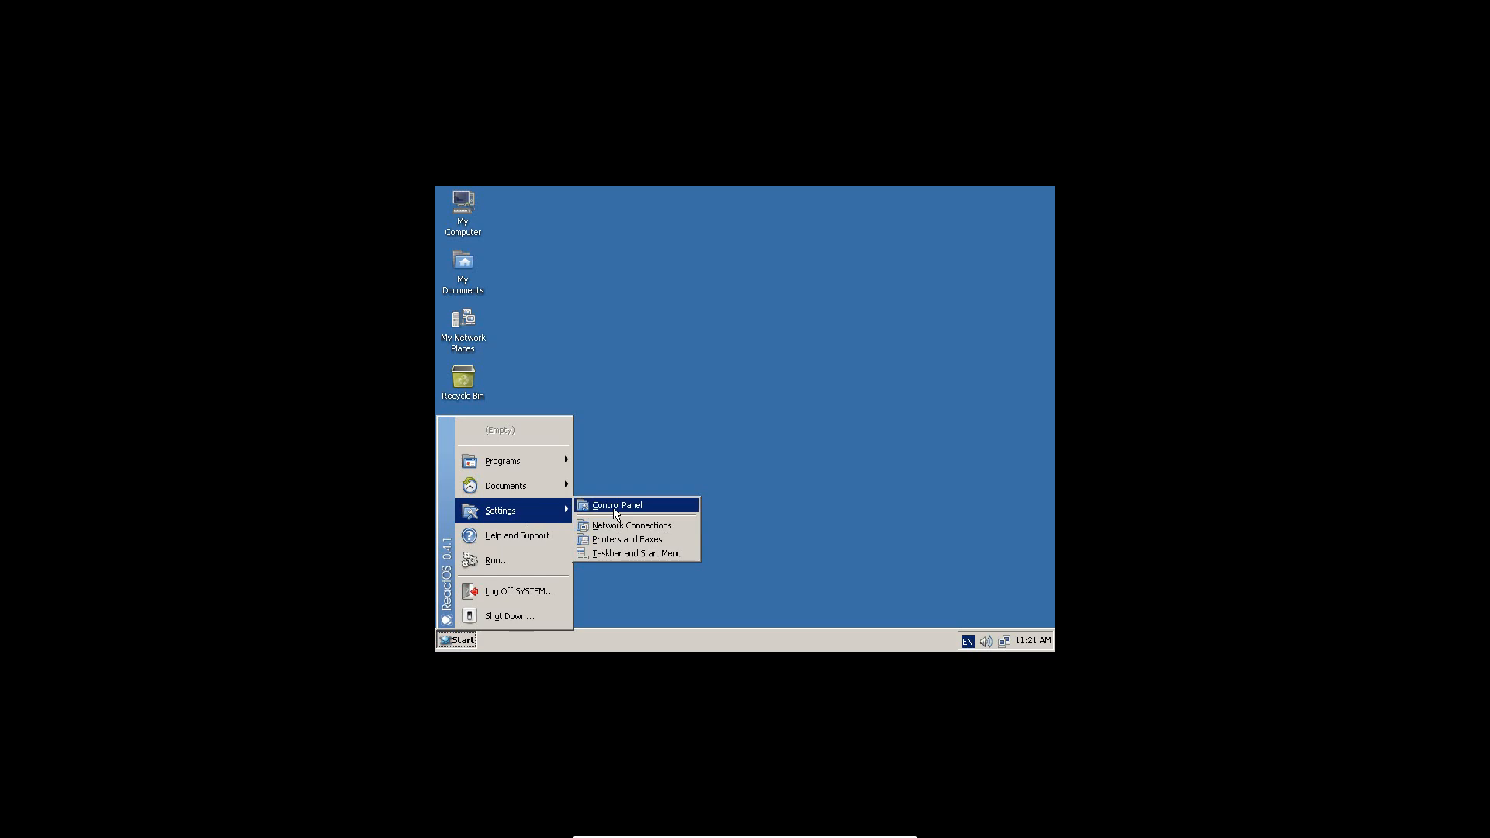
left_click(614, 506)
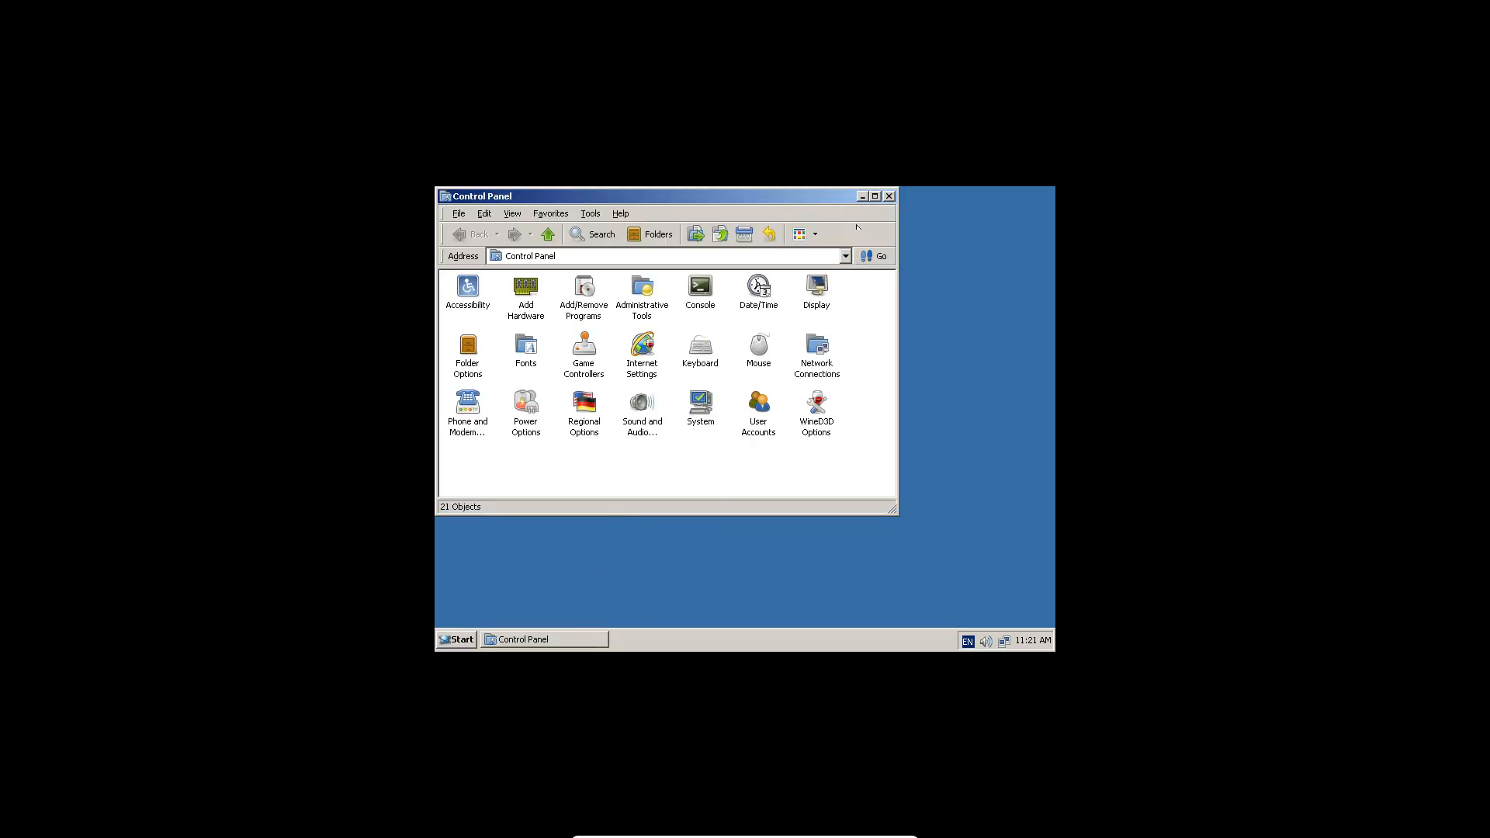
left_click(875, 195)
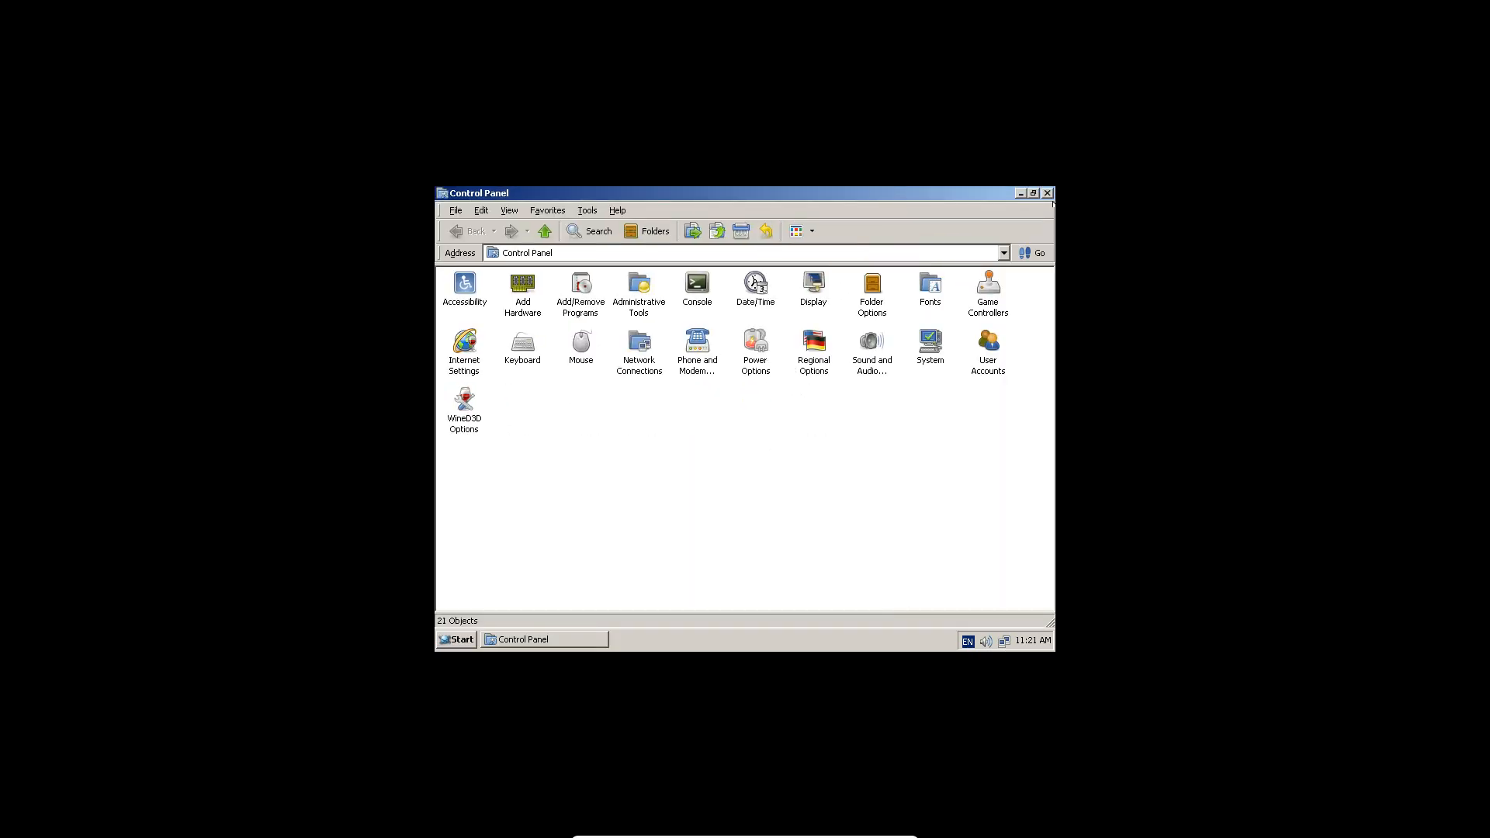
left_click(1047, 194)
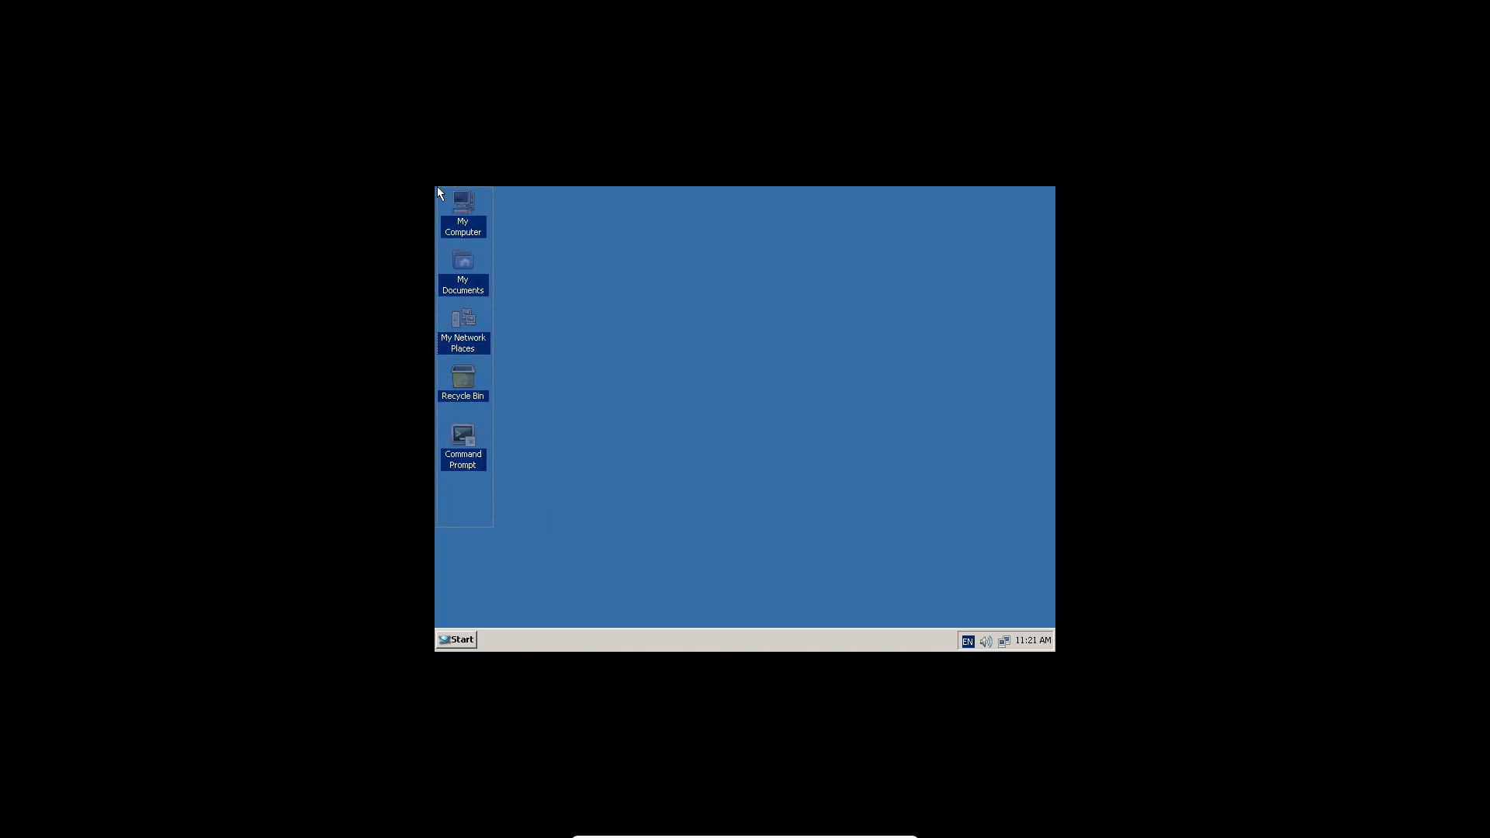
left_click(454, 640)
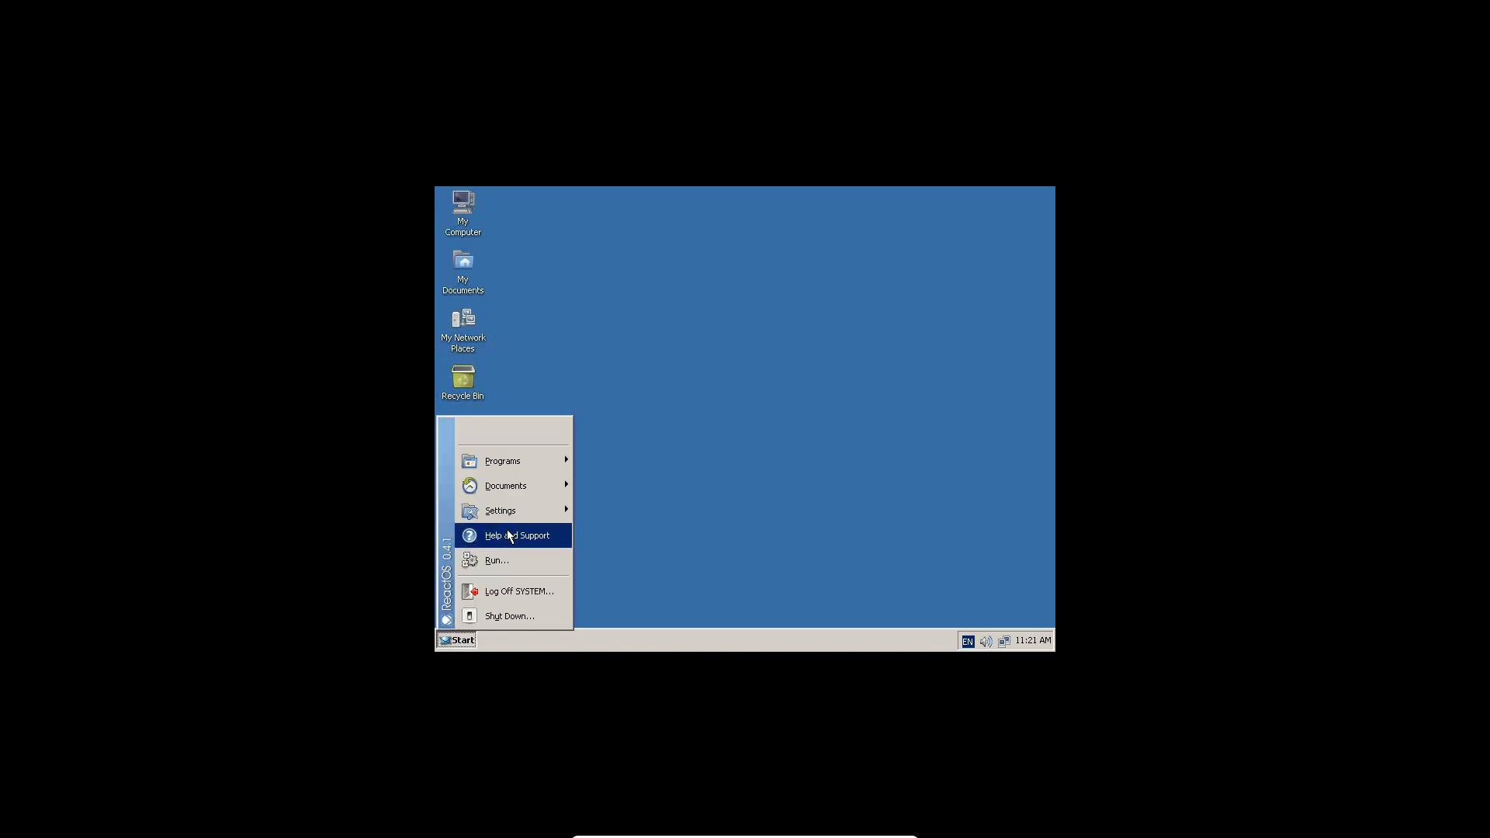
left_click(589, 411)
- Review the General, Computer Name, Hardware and Advanced pages of My Computer's system properties, and close them
right_click(469, 223)
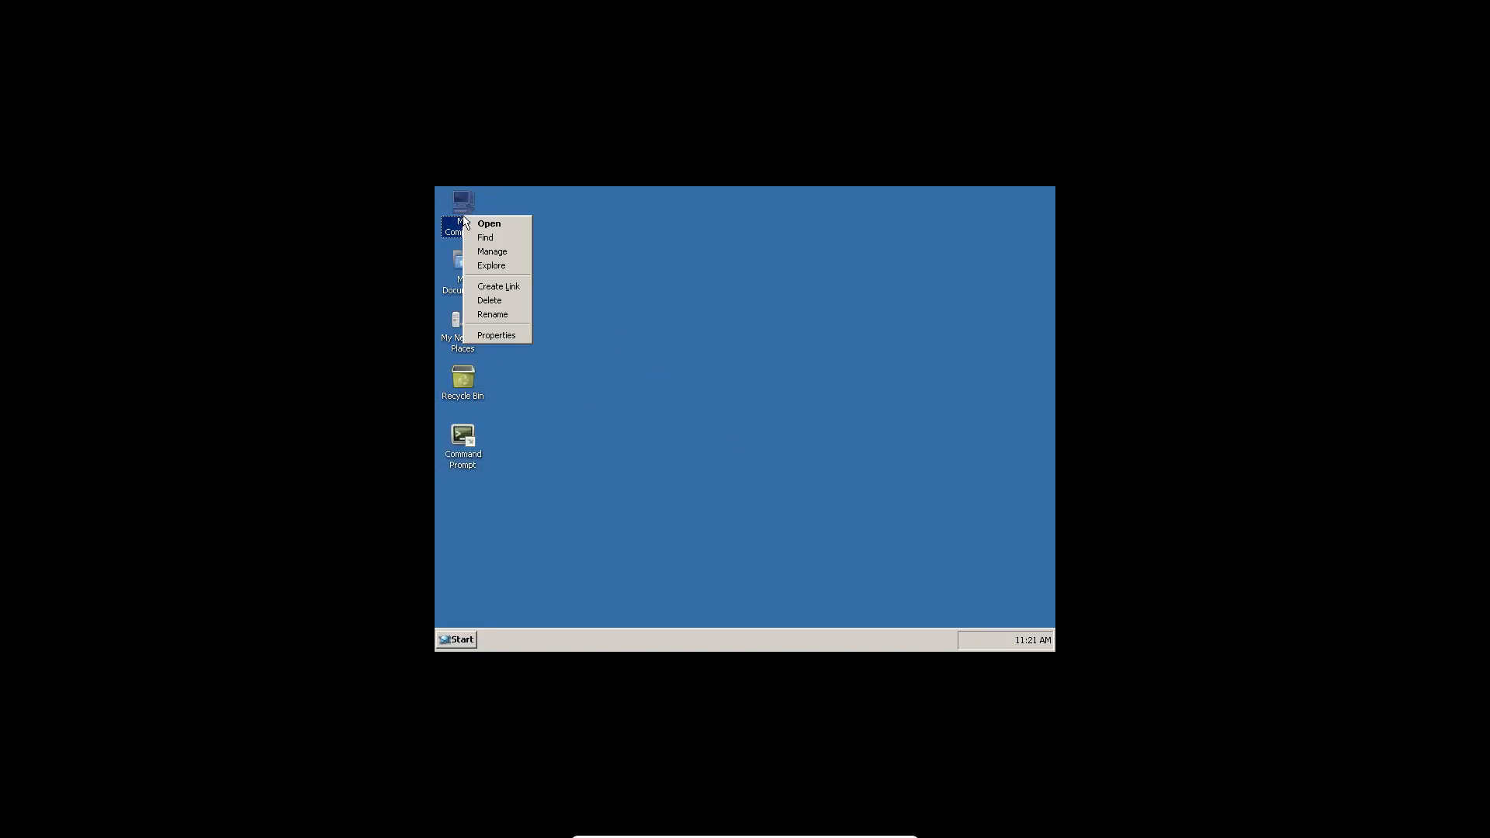
left_click(509, 337)
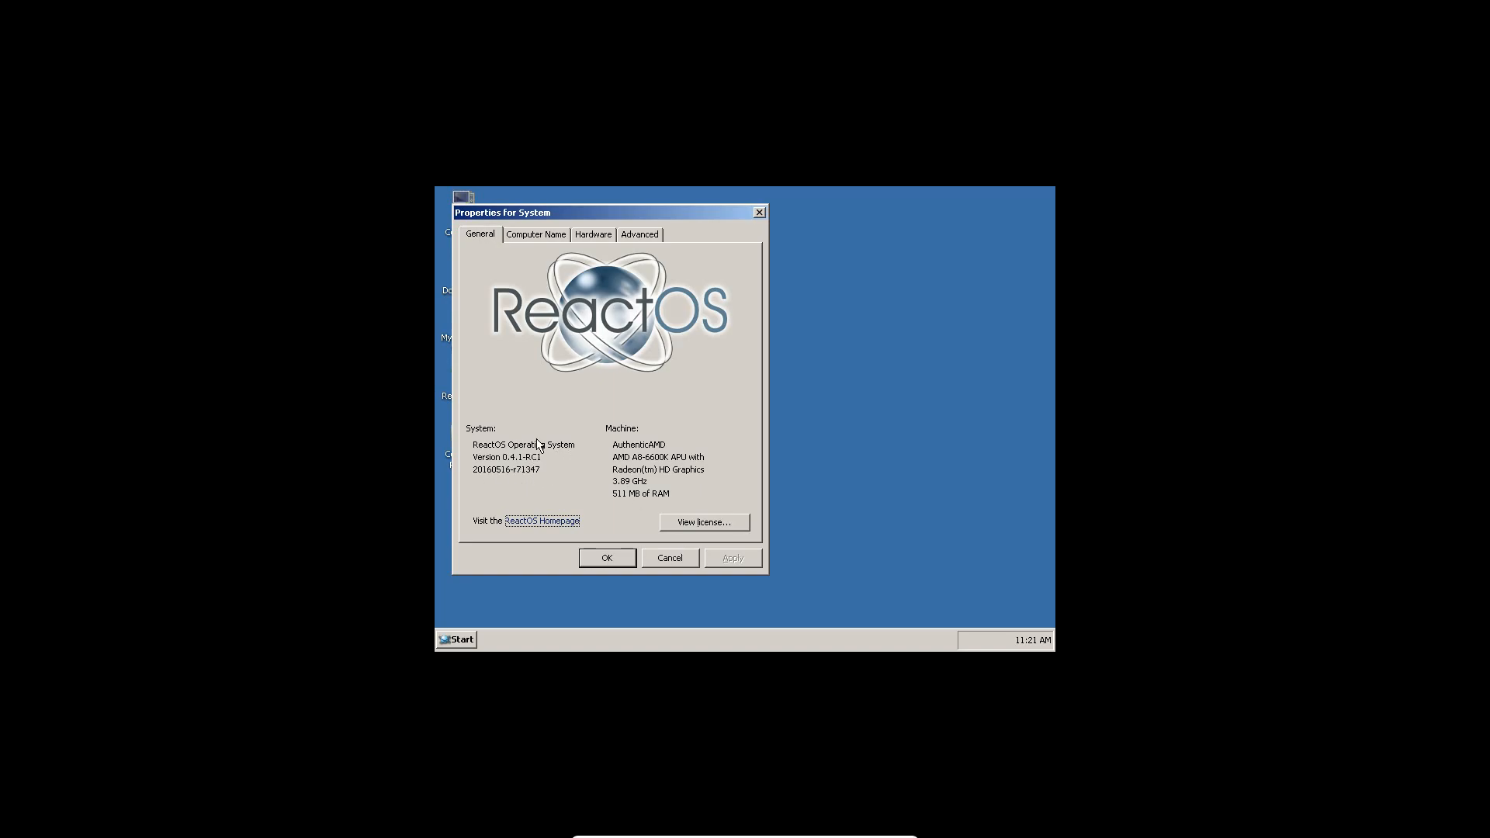
left_click(538, 236)
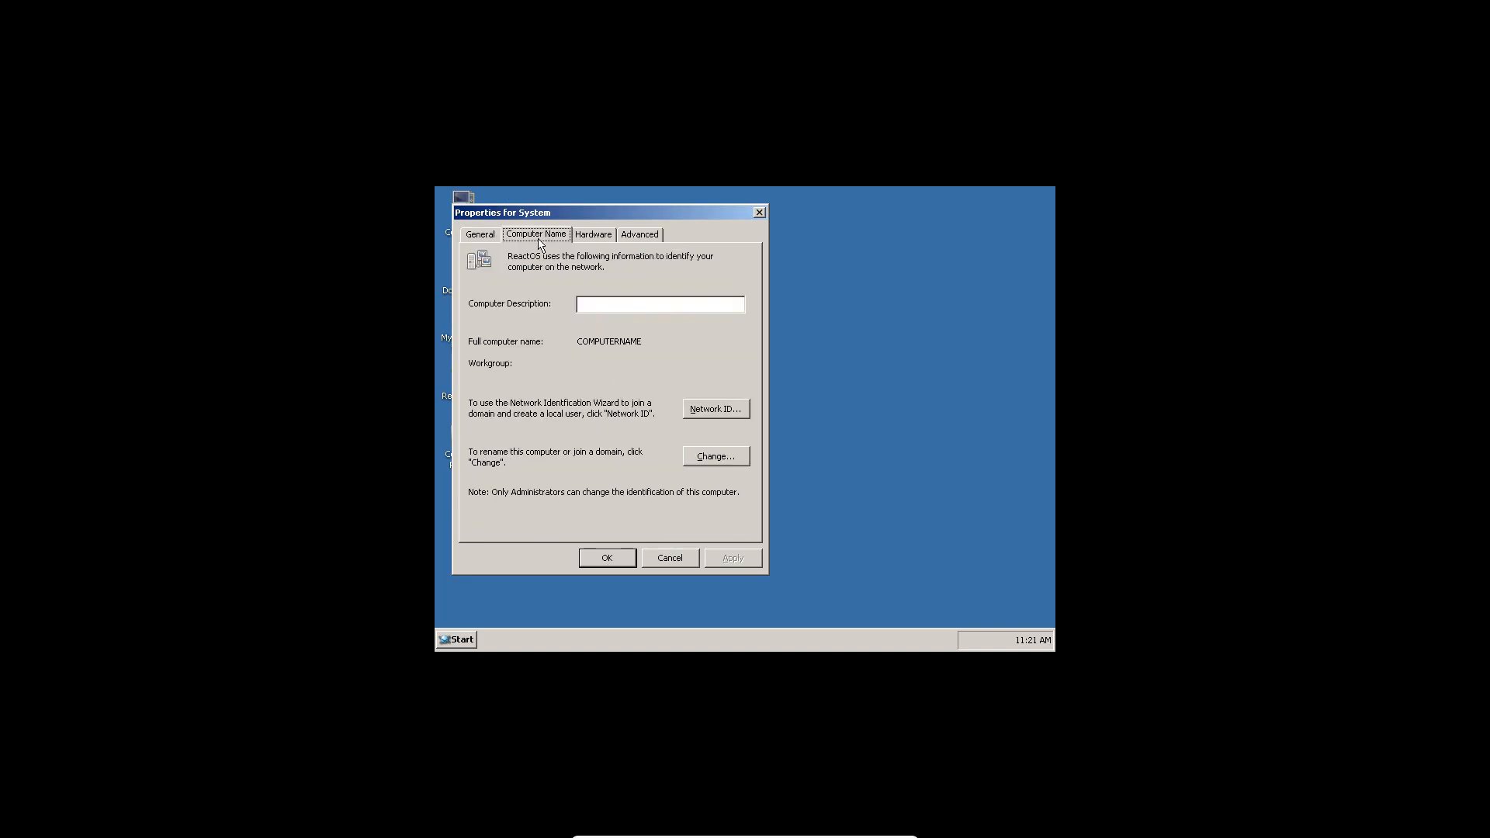
left_click(575, 234)
left_click(622, 233)
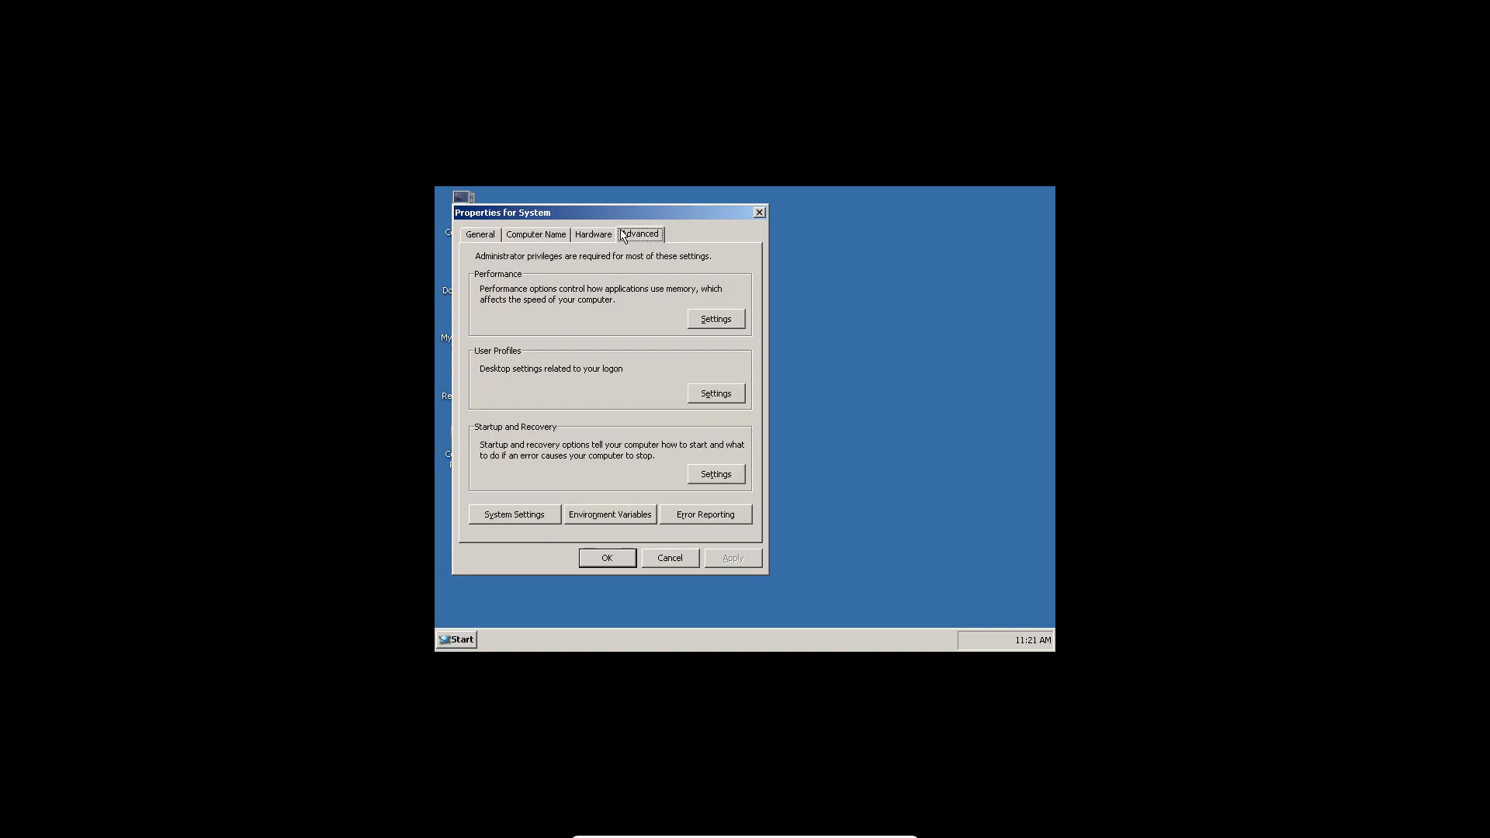
left_click(490, 229)
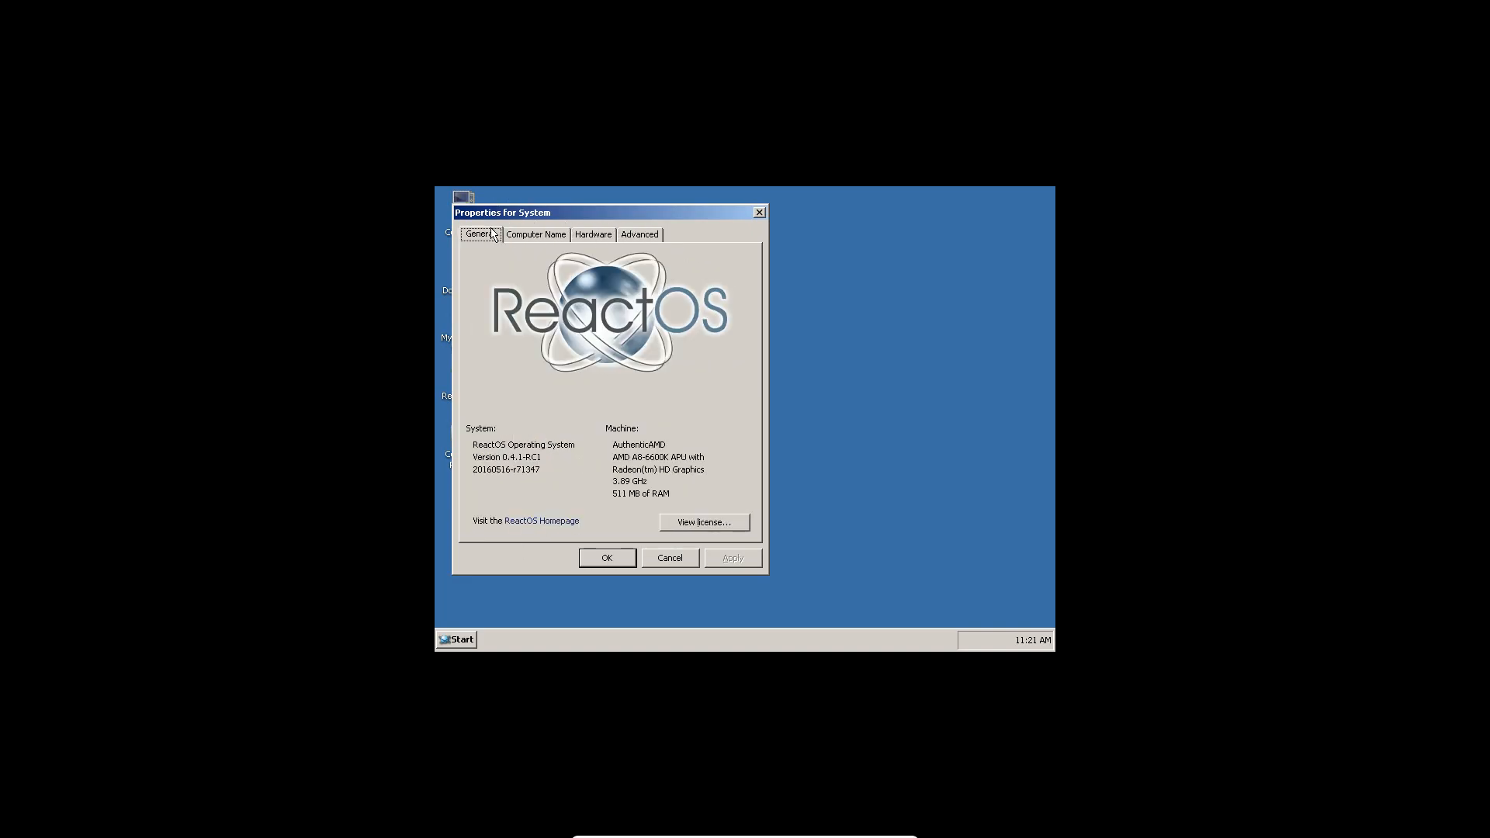
left_click(607, 558)
- Shut down ReactOS and power off the virtual machine
left_click(450, 639)
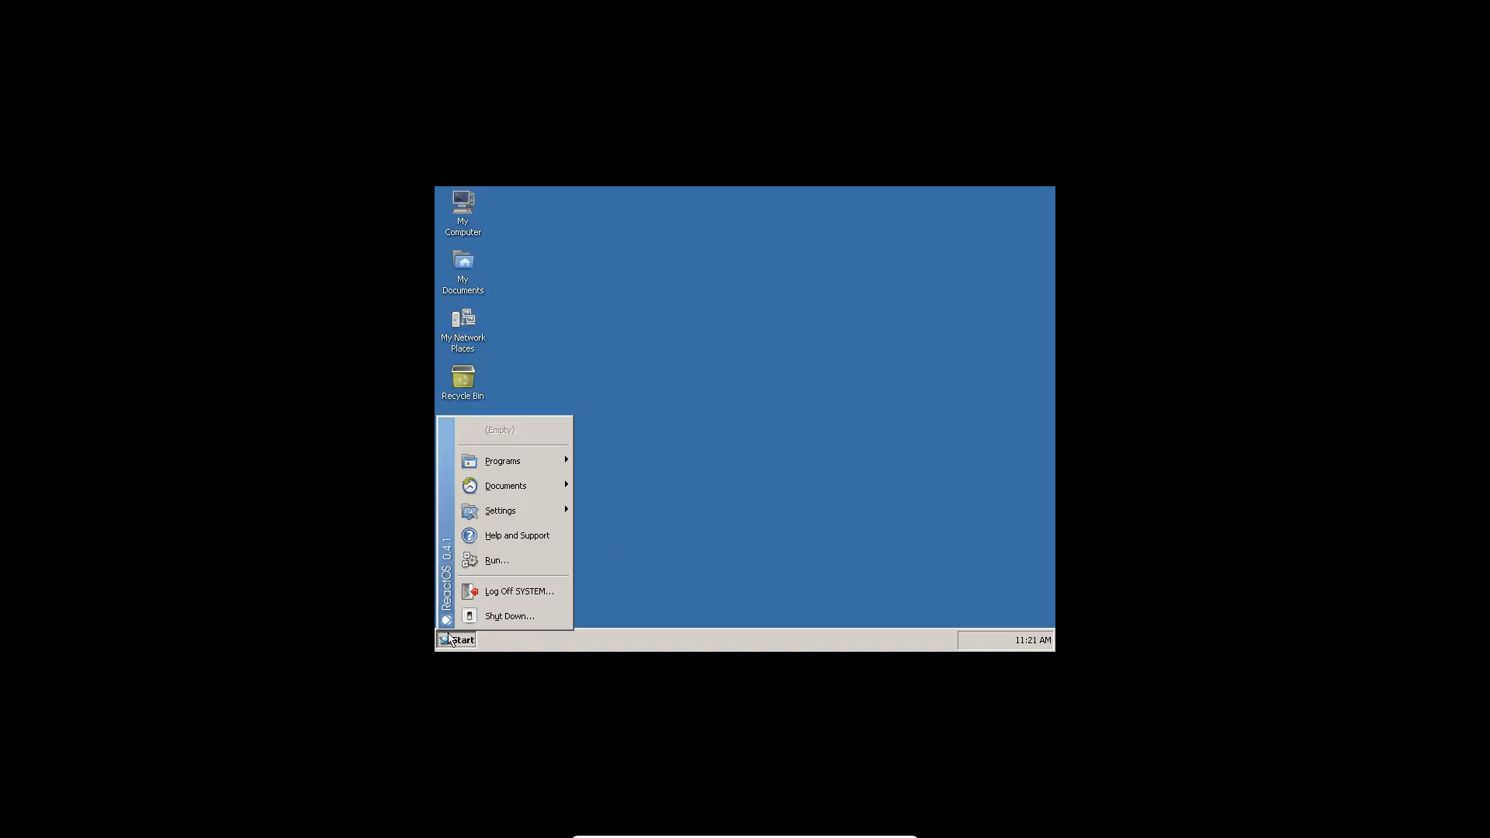
left_click(508, 617)
left_click(692, 419)
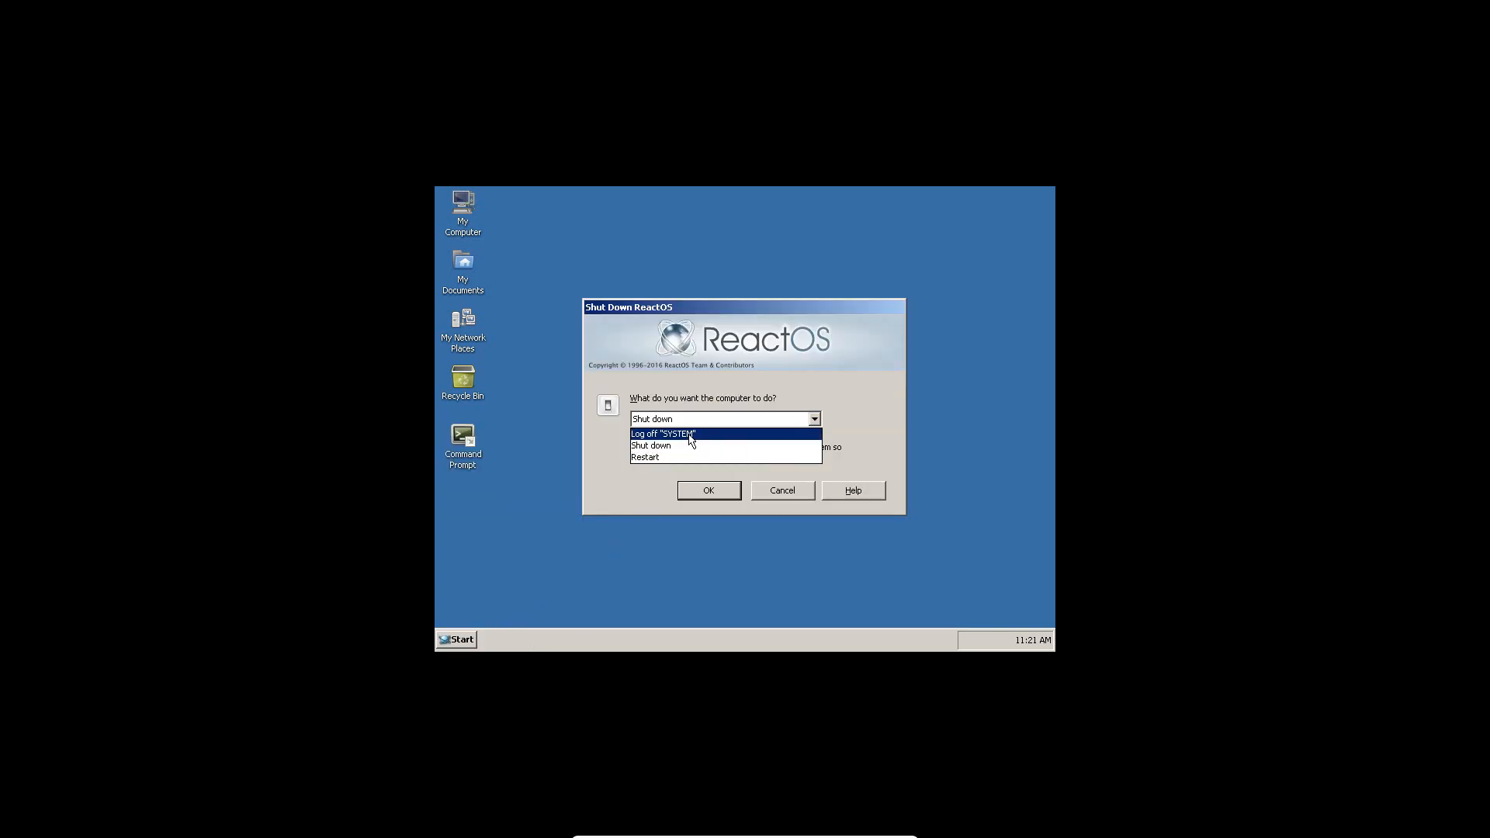
left_click(705, 491)
left_click(705, 490)
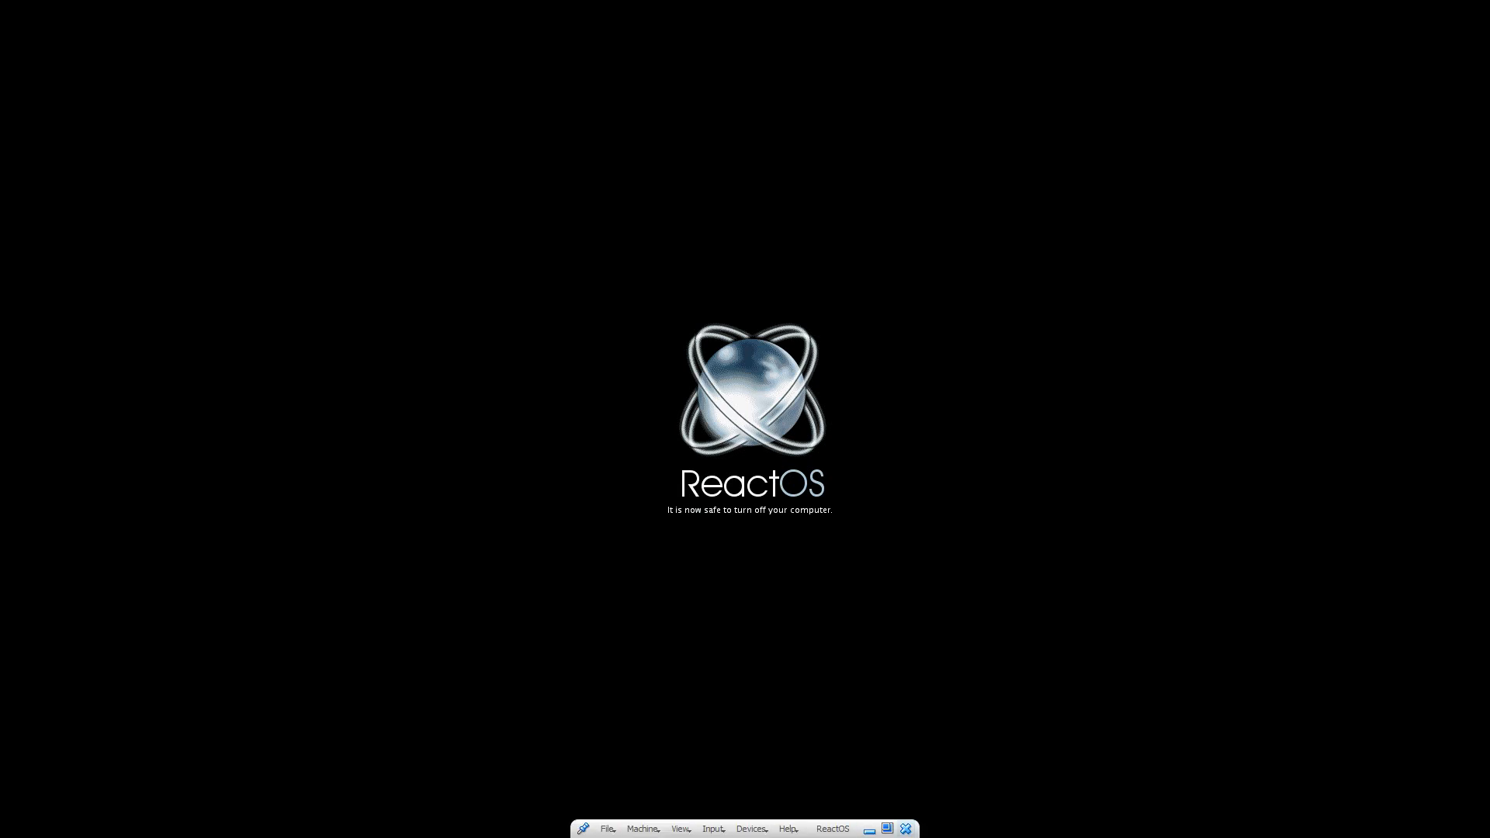
left_click(906, 829)
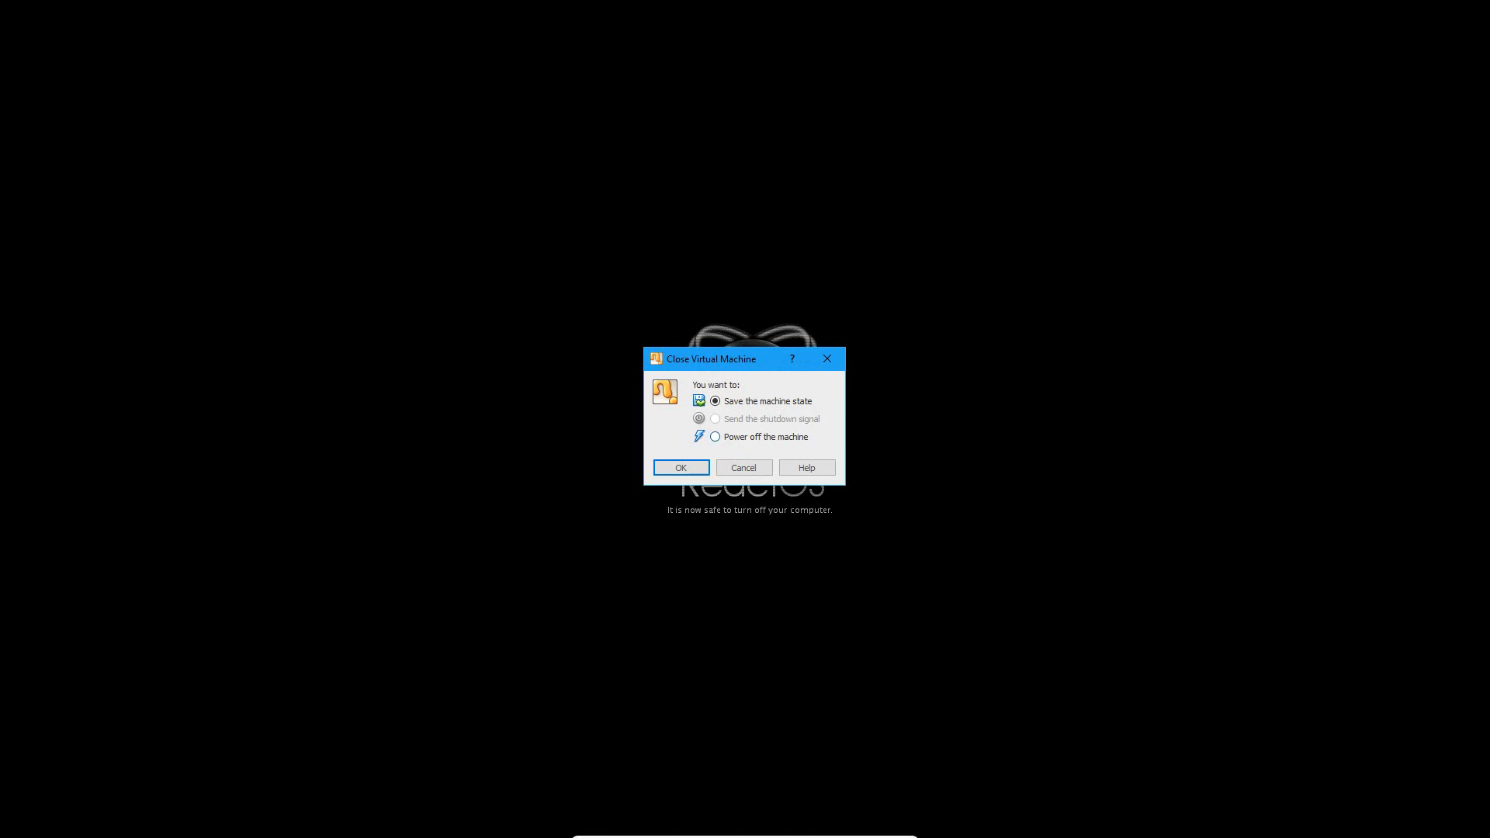
key("Return")
- Replace the disc in the ReactOS machine's optical drive with the ReactOS-BootCD image and save the settings
right_click(99, 379)
left_click(147, 388)
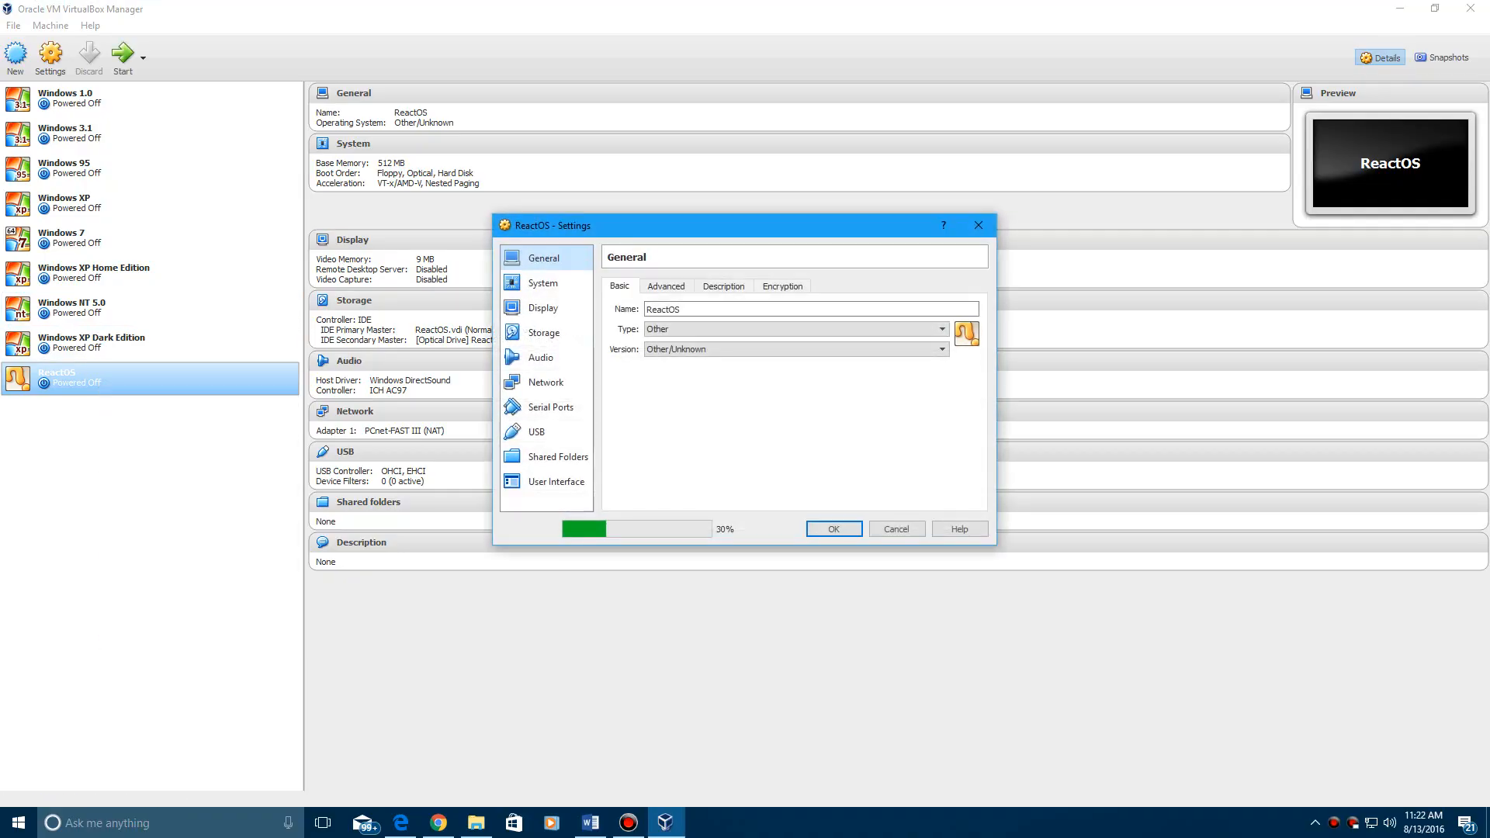
left_click(543, 332)
left_click(676, 339)
left_click(980, 301)
left_click(1066, 320)
left_click(688, 345)
double_click(687, 345)
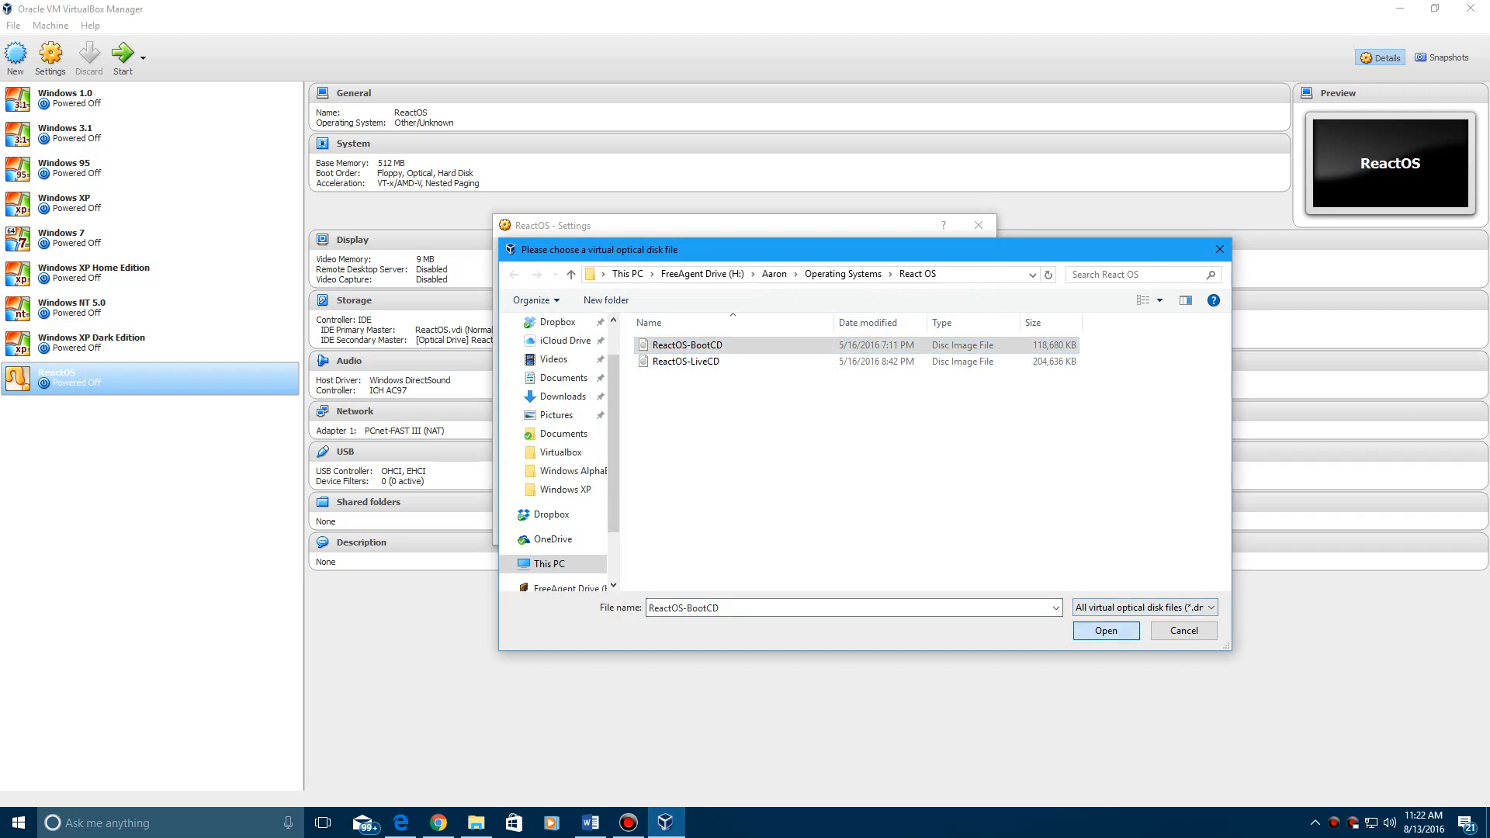
left_click(834, 529)
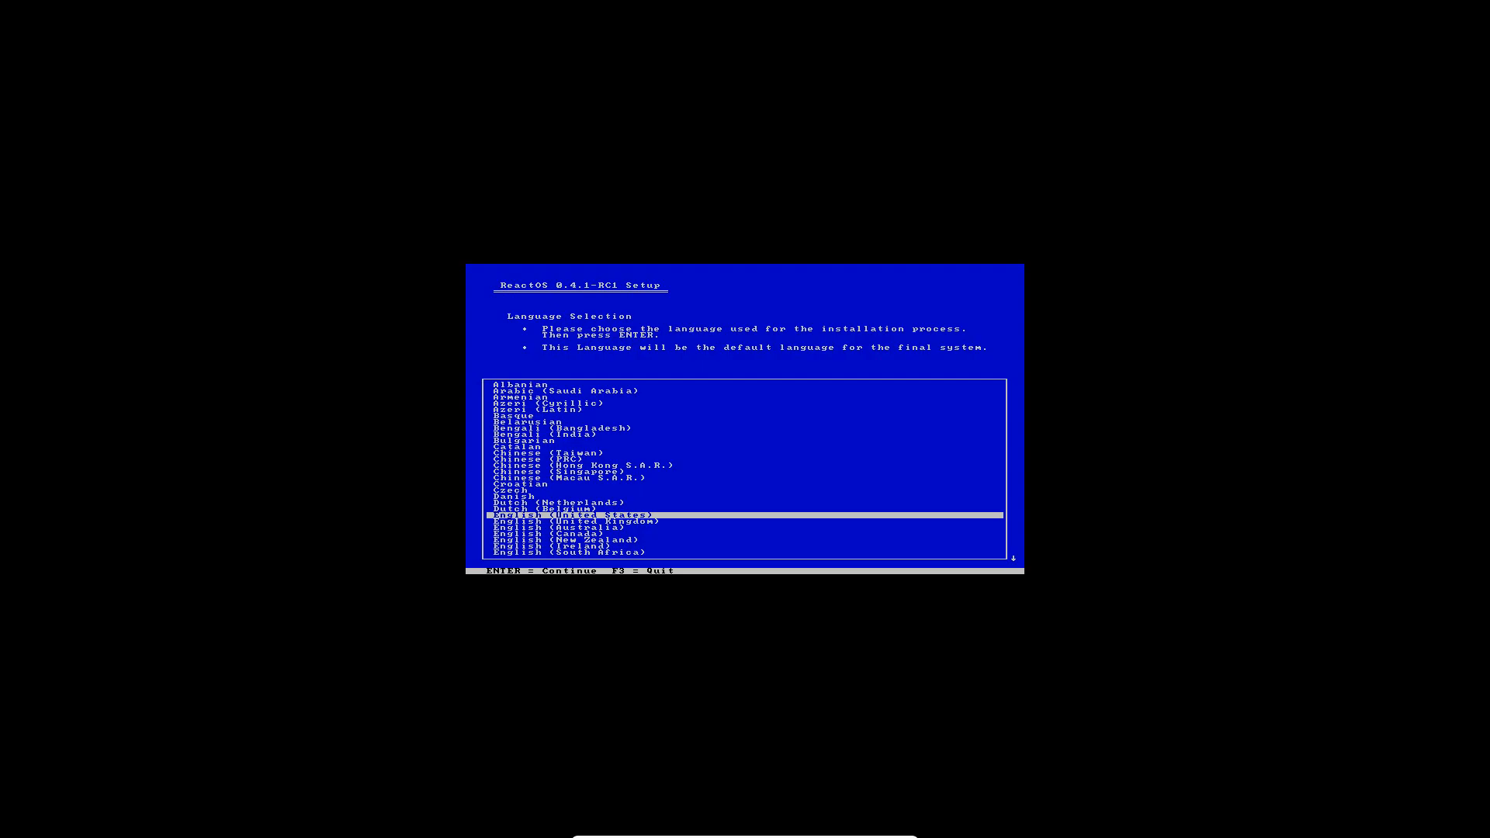
- Begin installing ReactOS in English (United States) and accept the listed device settings
key("Return")
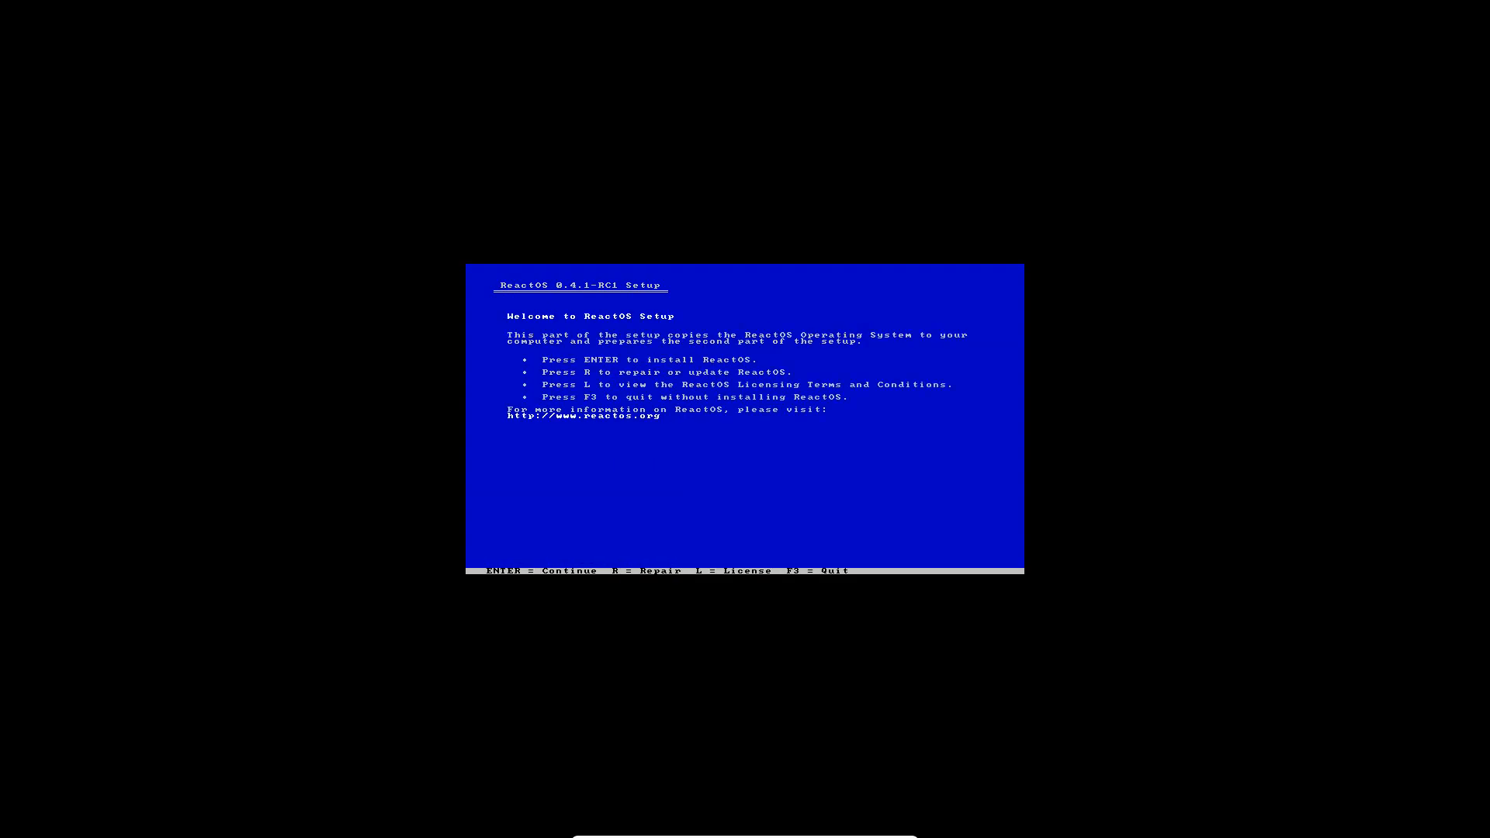
key("Return")
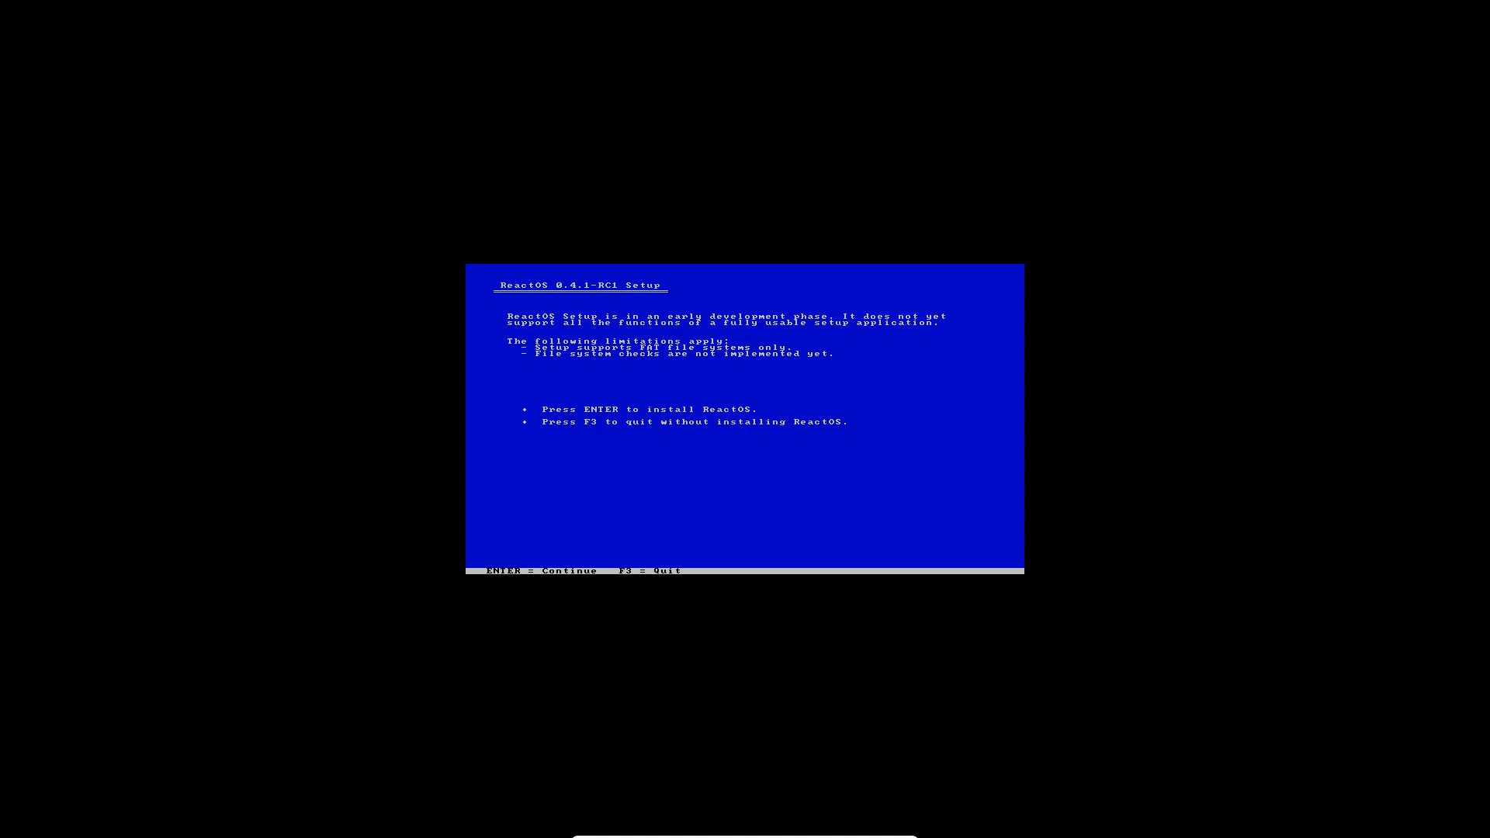
key("Return")
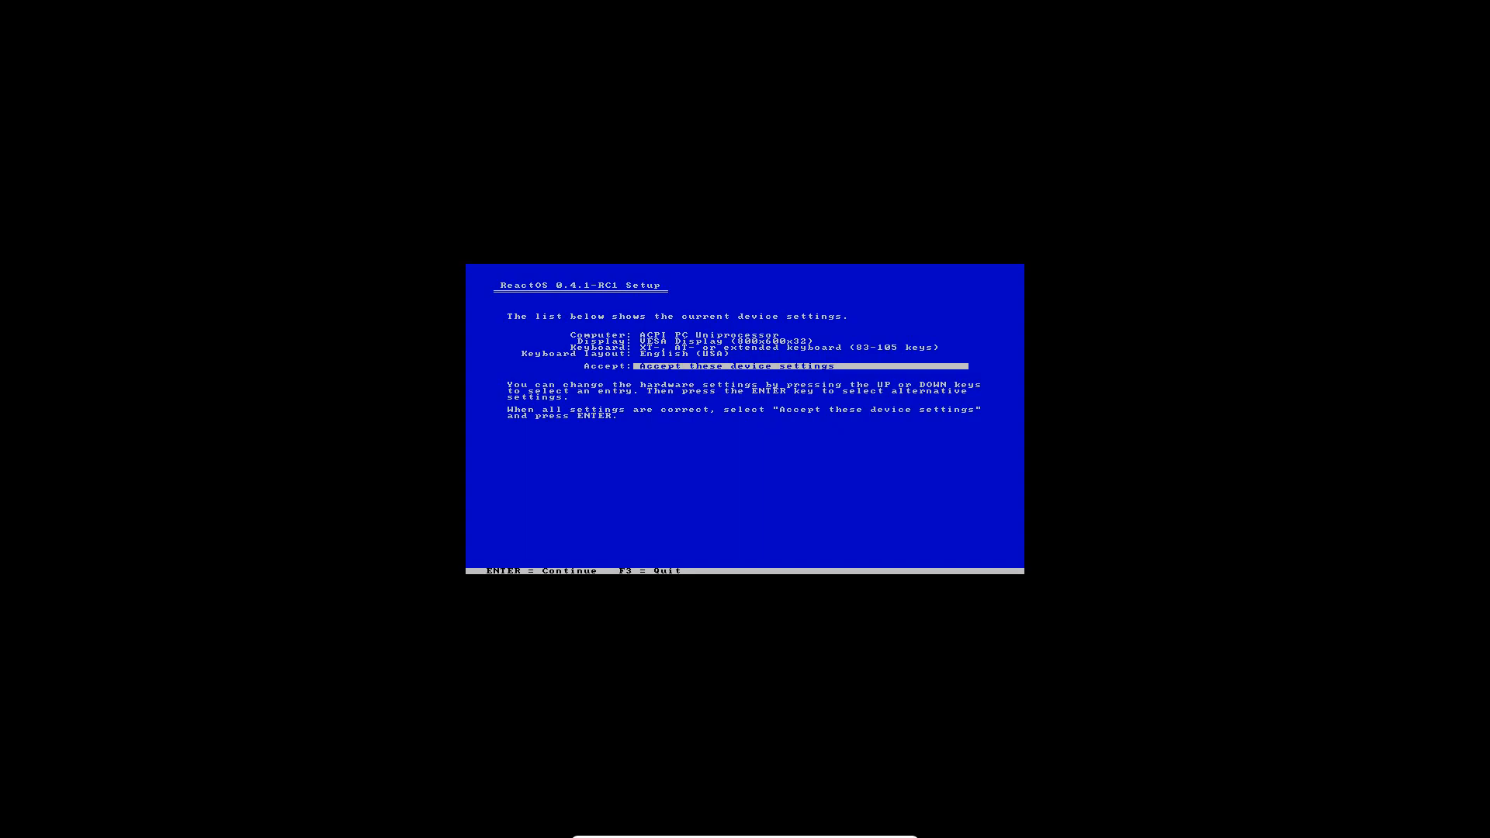
key("Return")
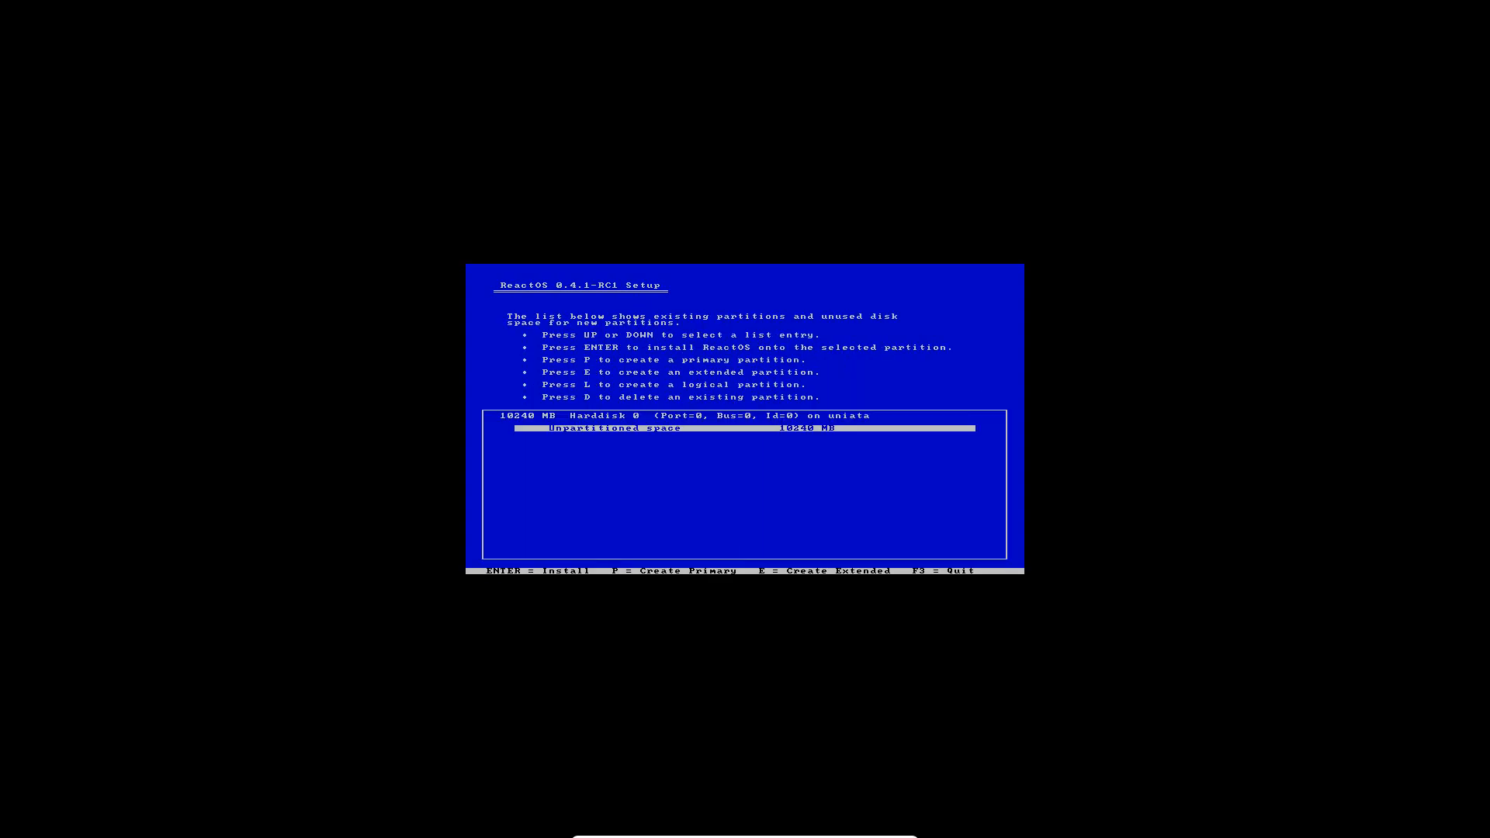
- Install ReactOS onto the unpartitioned space, quick-formatted with the FAT file system, in the \ReactOS directory
key("Return")
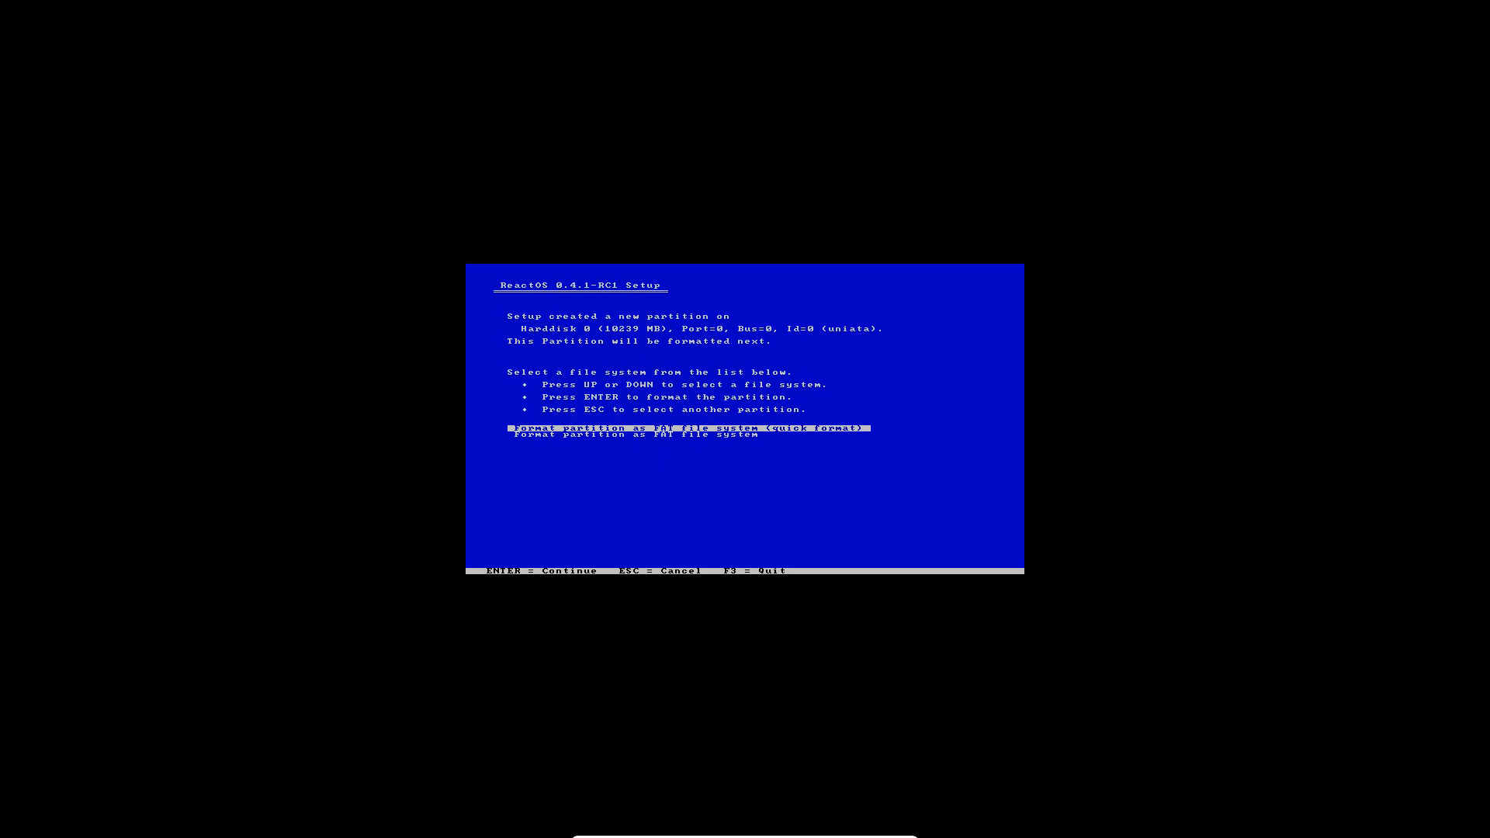
key("Return")
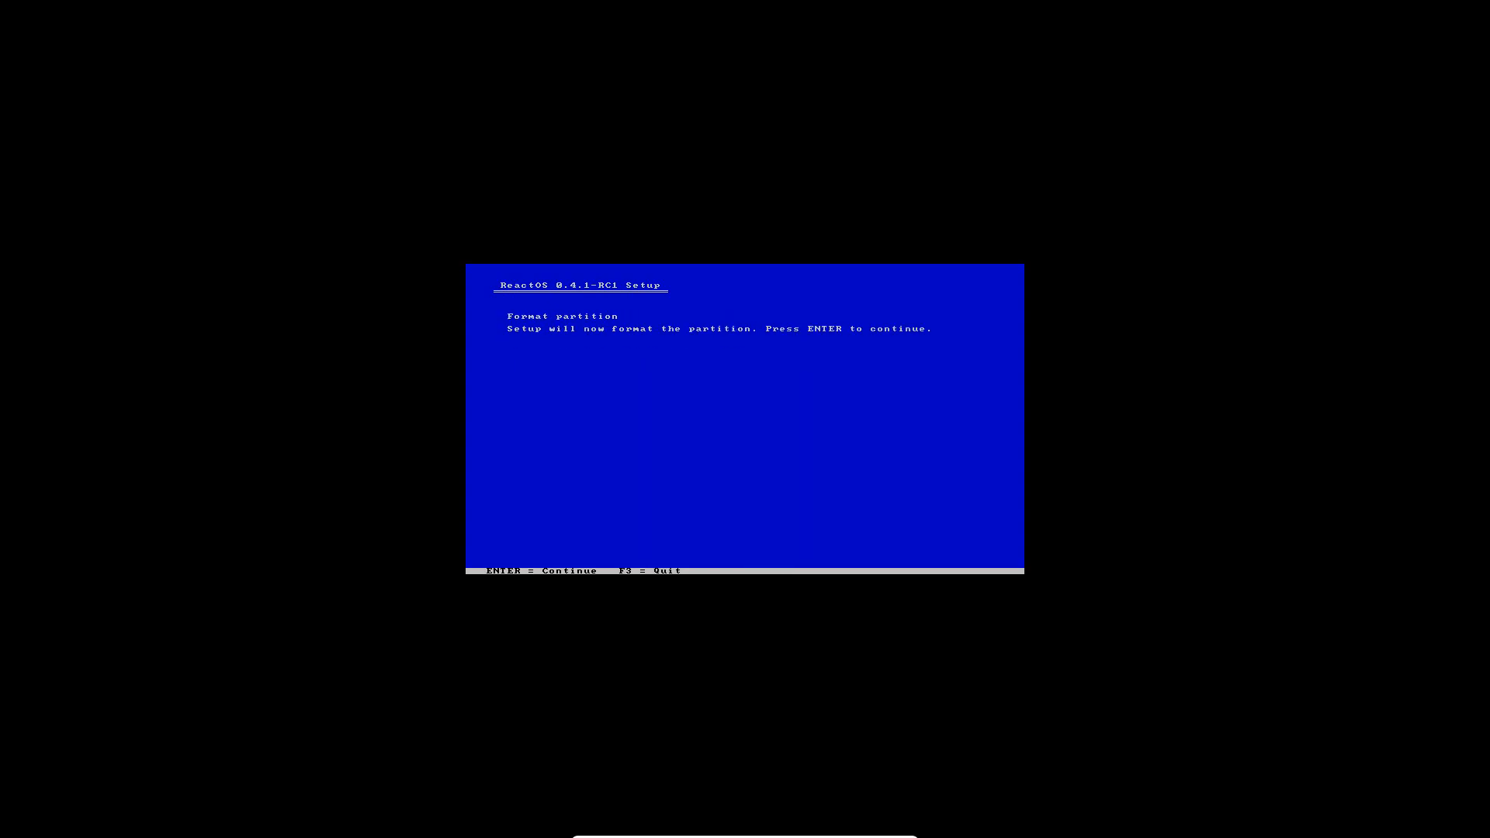
key("Return")
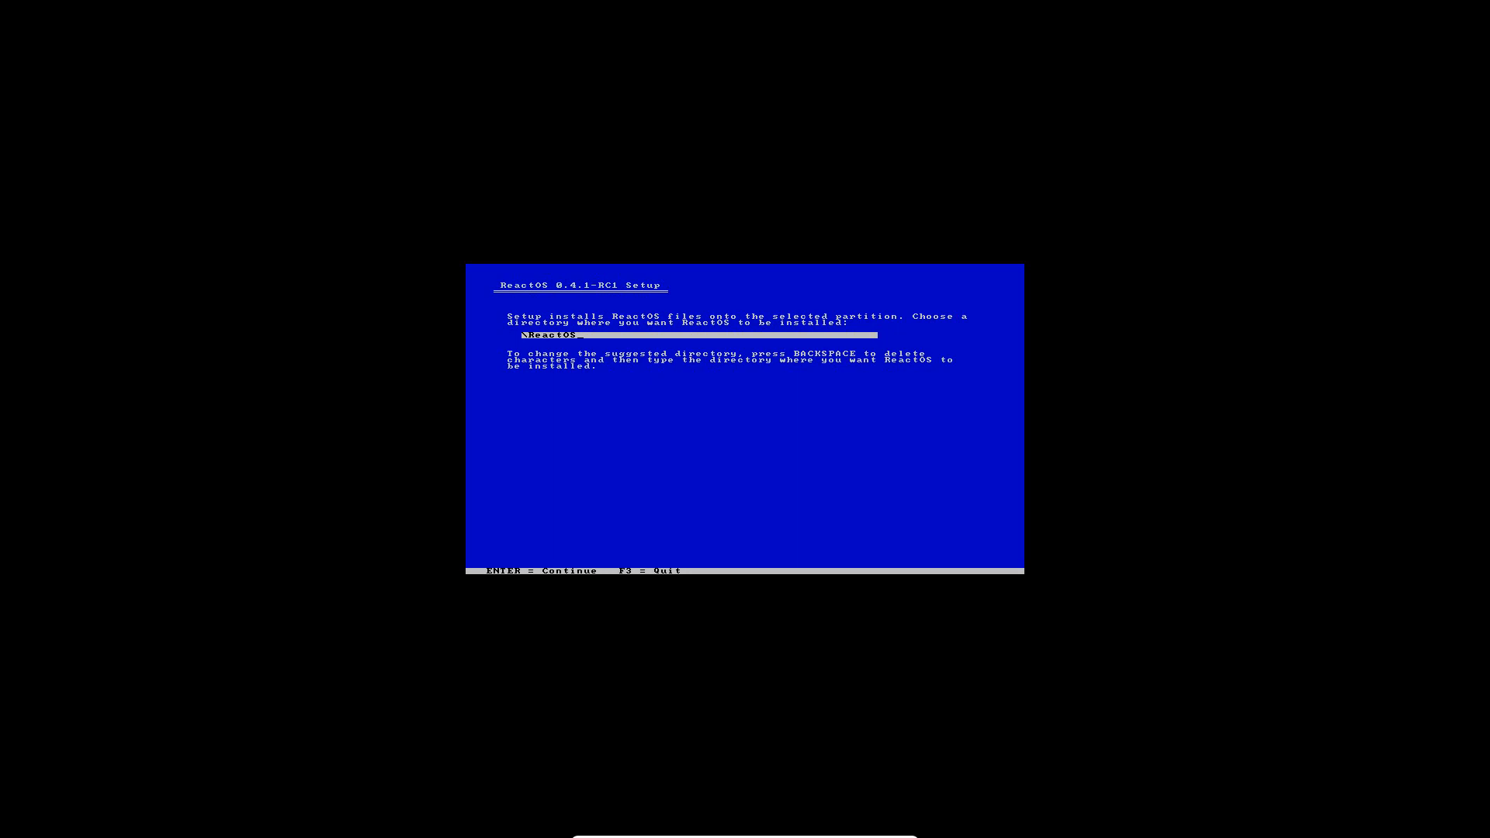
key("Return")
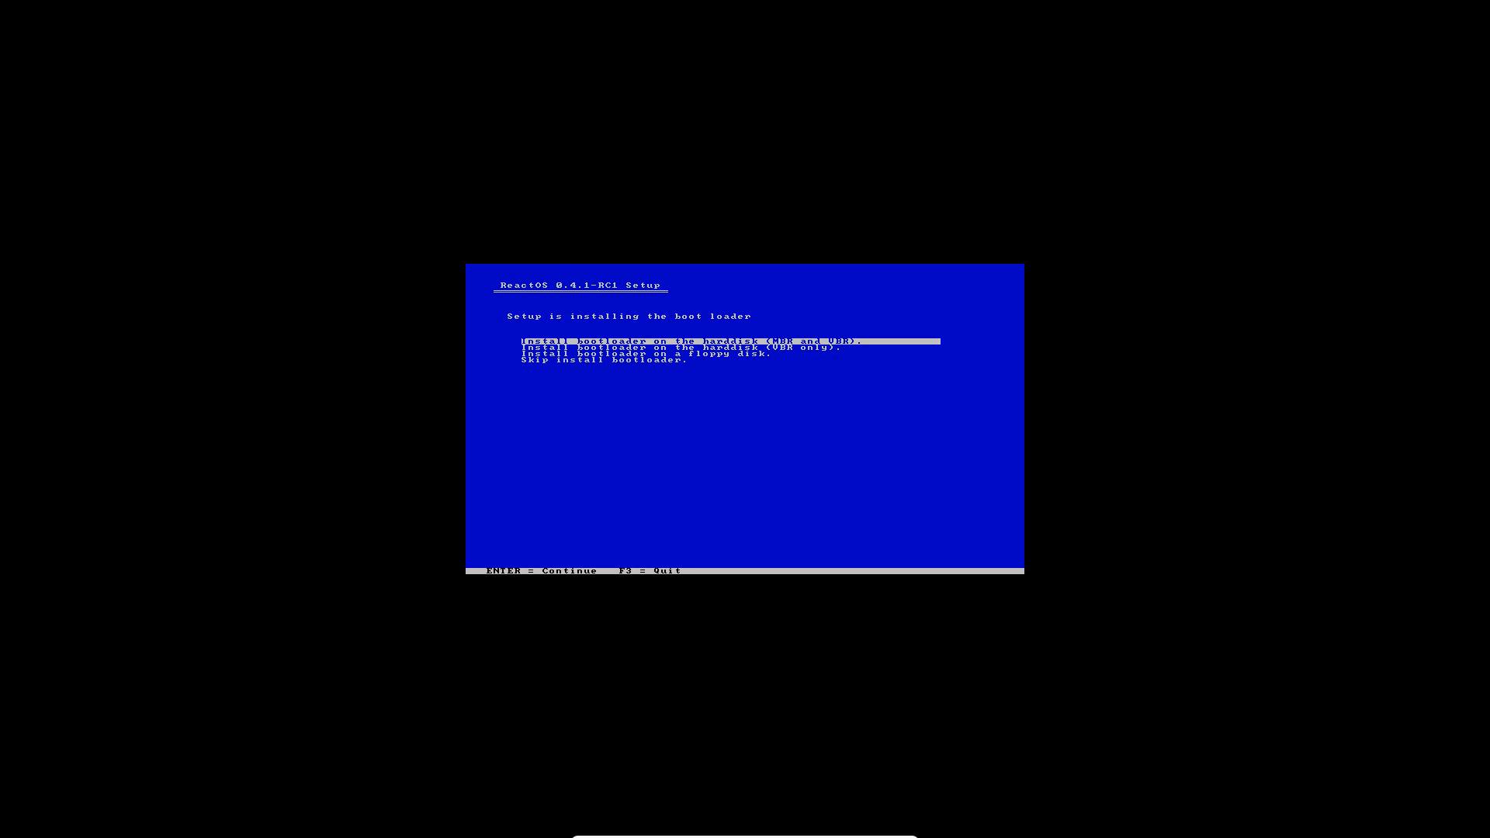
- Look through the bootloader choices and install the bootloader on the hard disk (MBR and VBR)
key("Down")
key("Down")
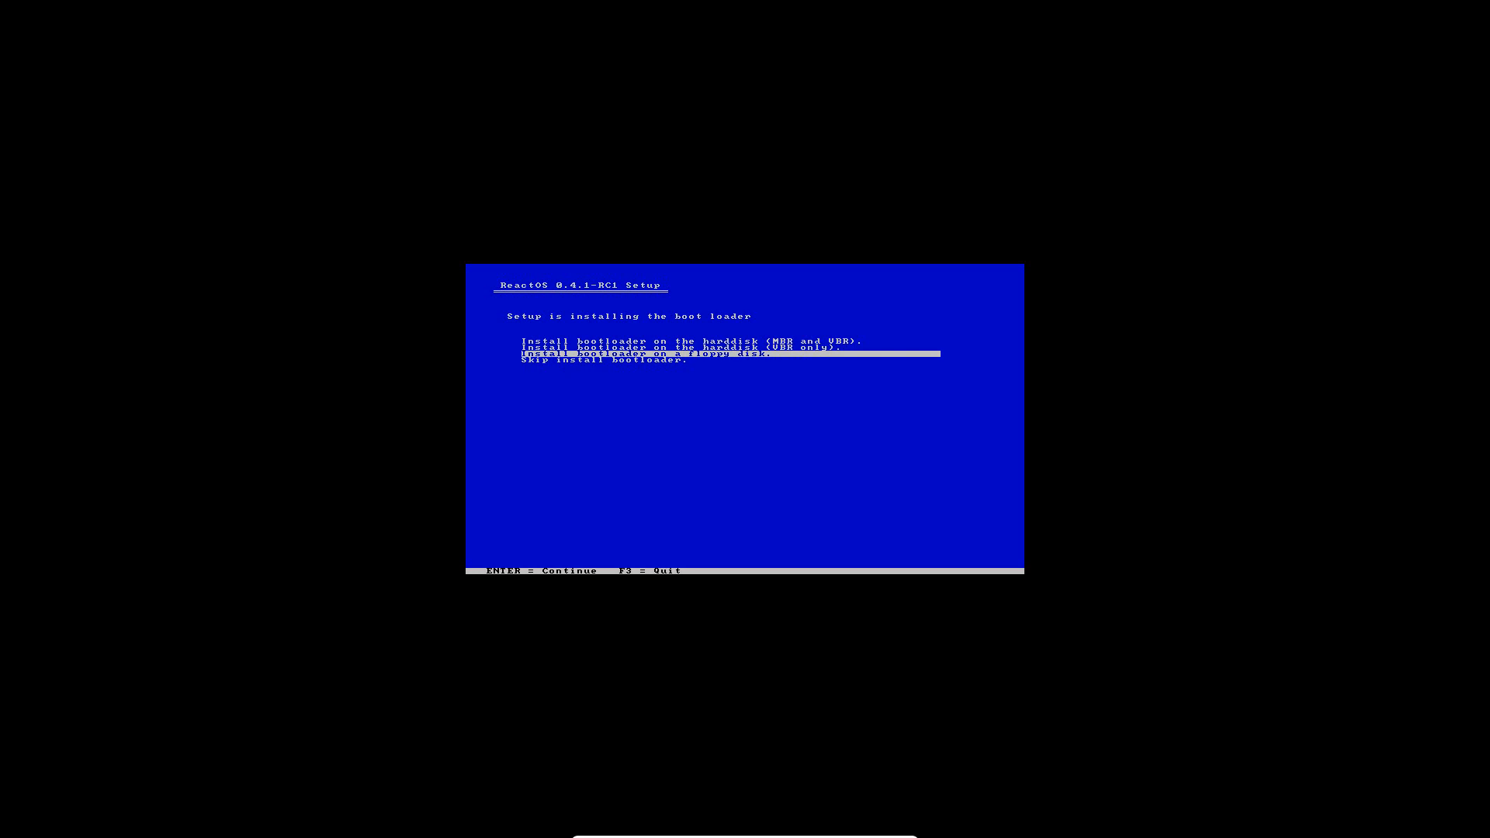
key("Down")
key("Up")
key("Up")
key("Up")
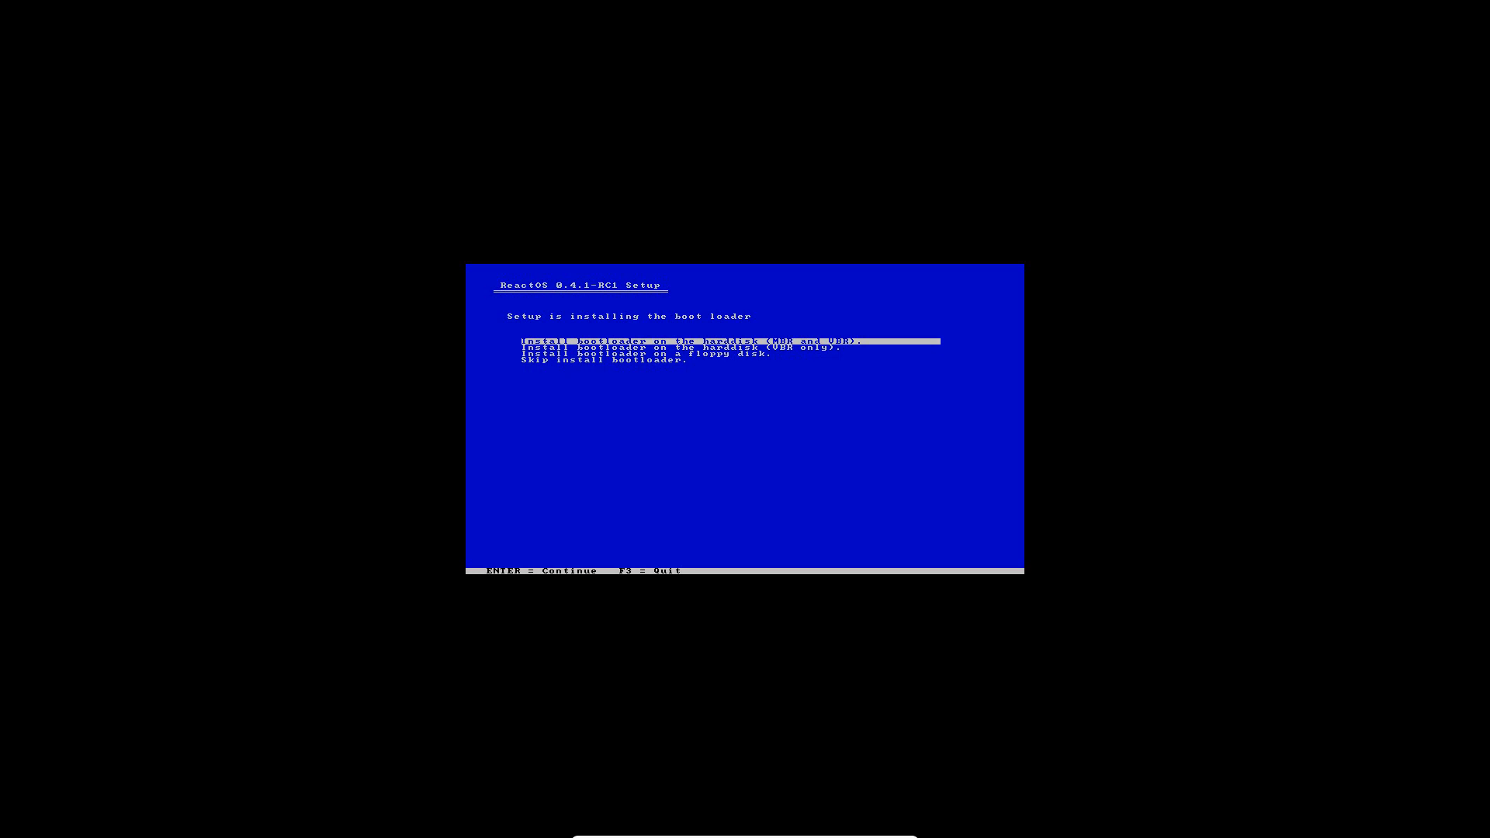
key("Return")
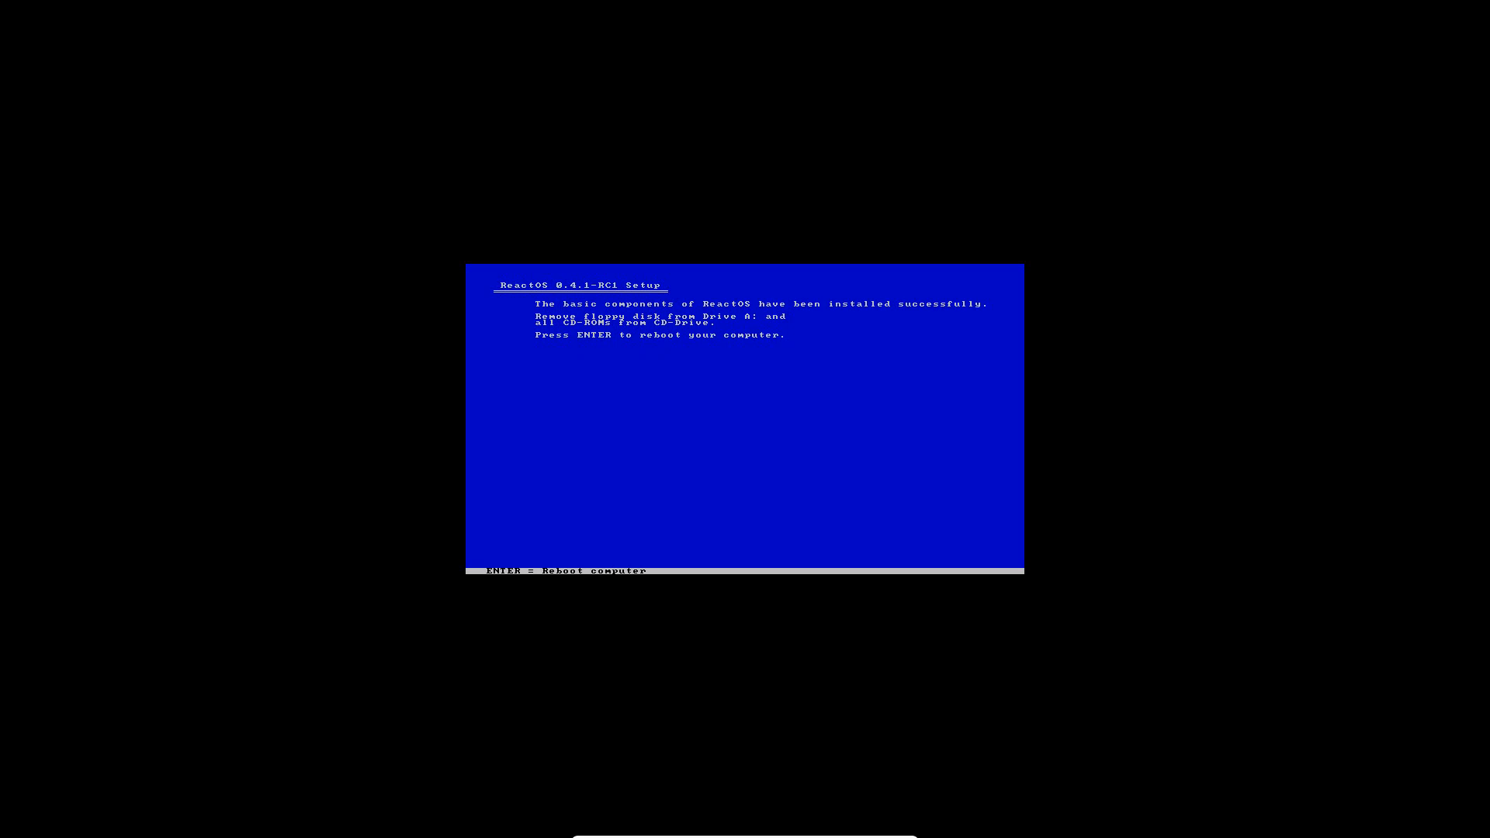
- Remove the disc from the virtual optical drive and reboot the machine into the standard ReactOS entry
mouse_move(752, 834)
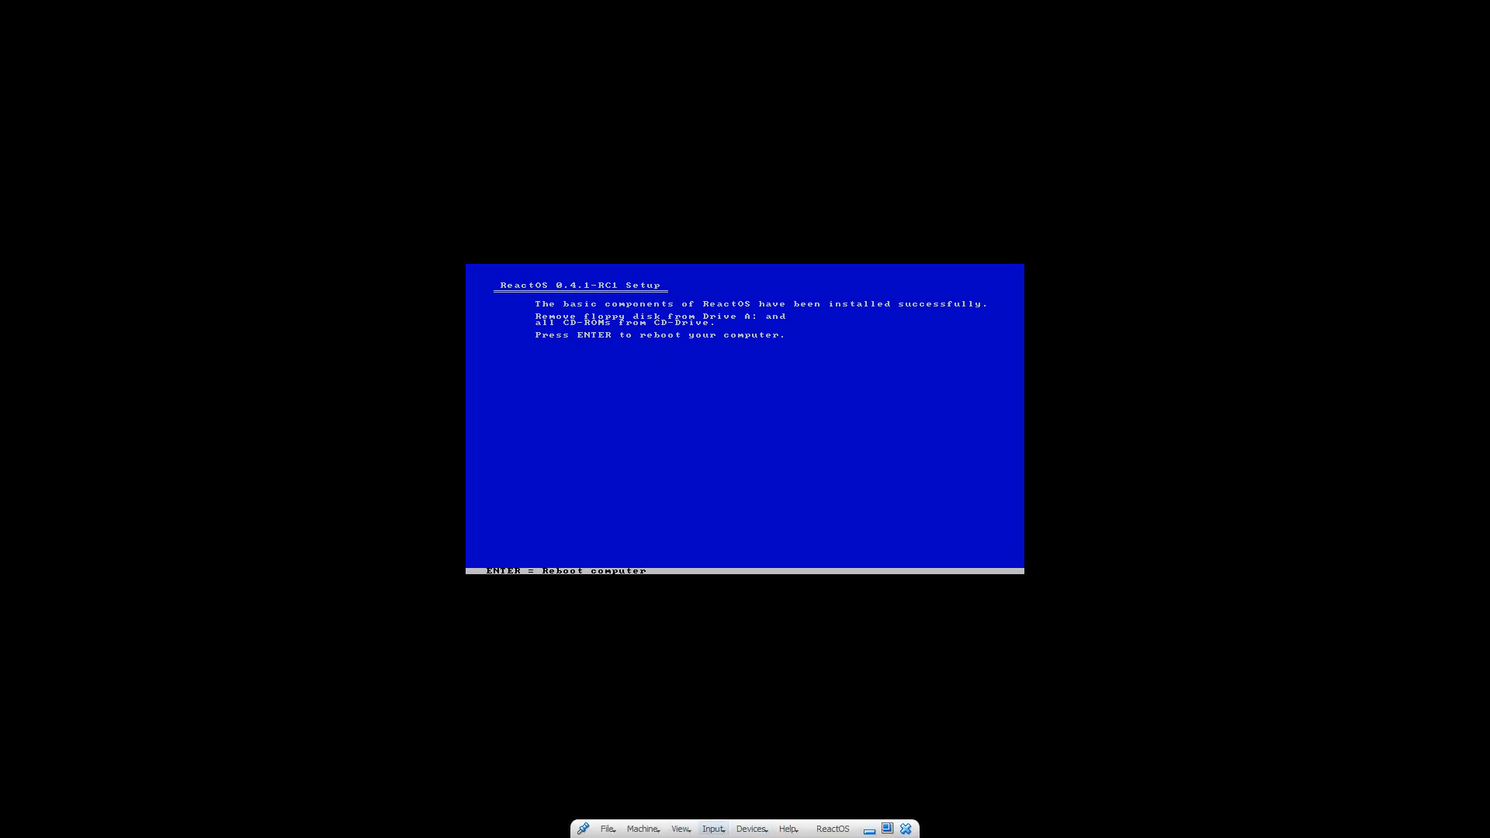
left_click(681, 828)
mouse_move(723, 810)
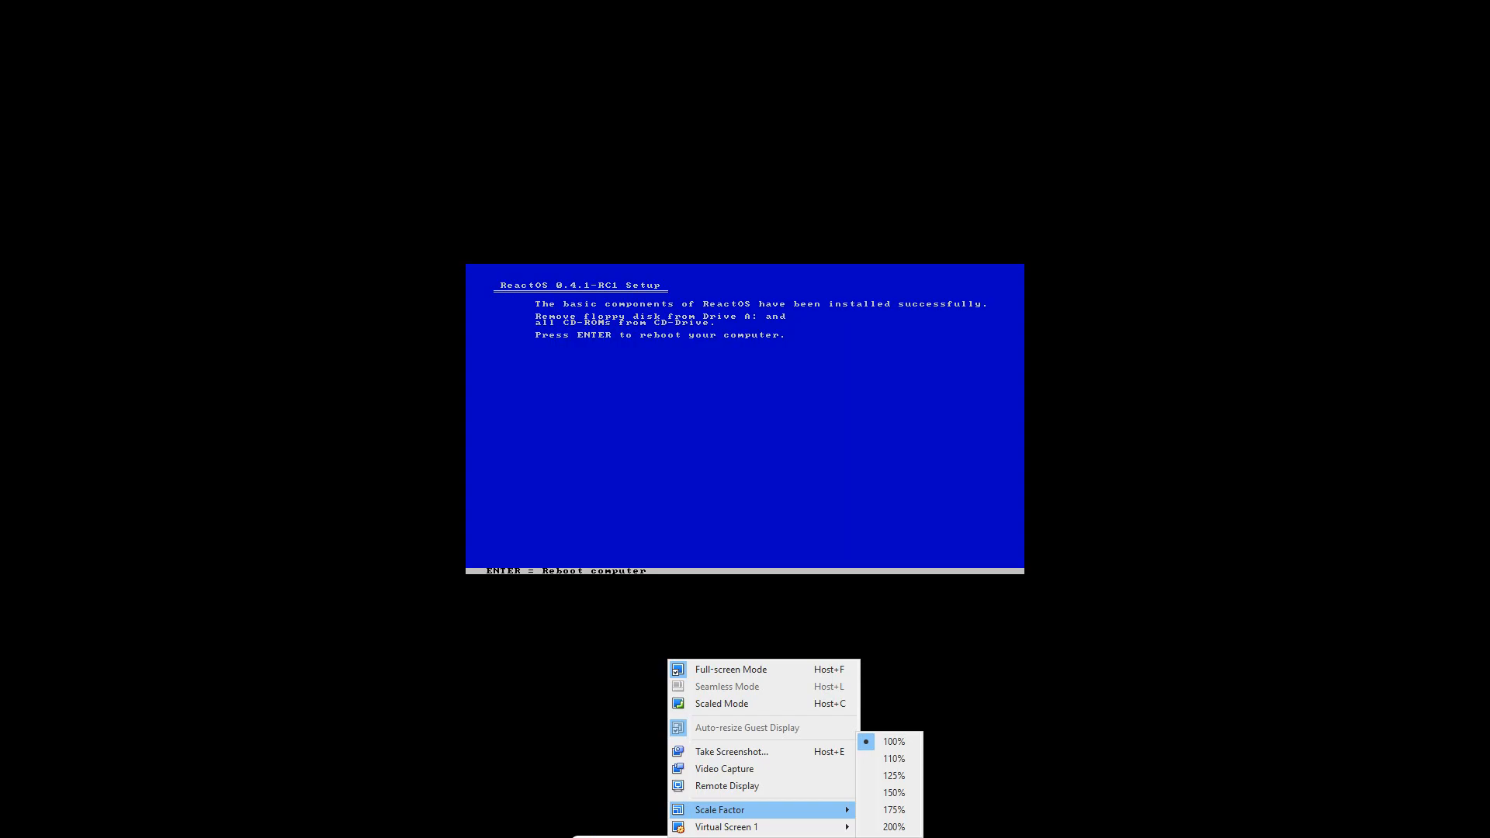
left_click(891, 825)
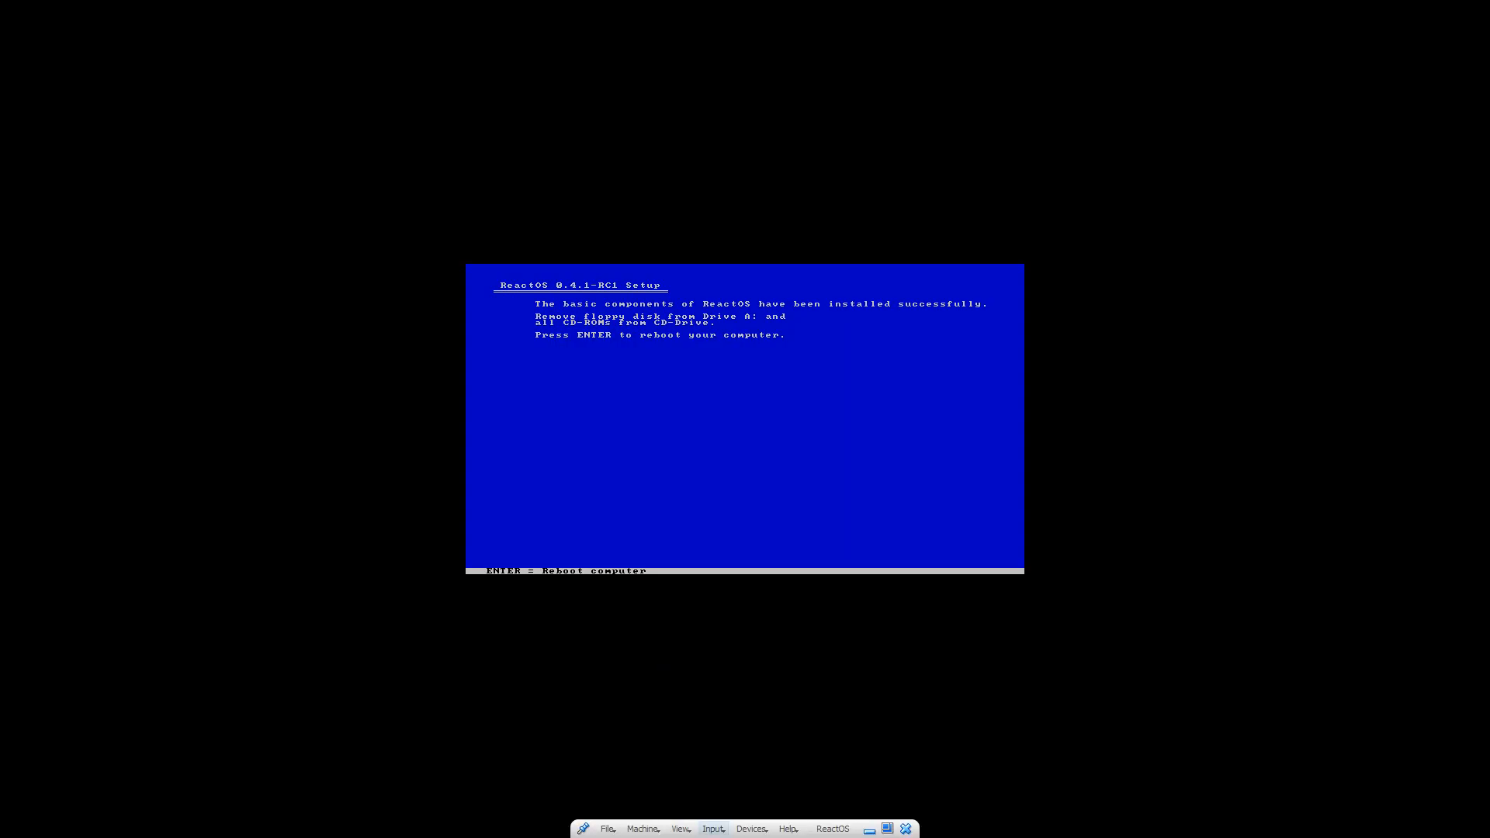
left_click(751, 829)
mouse_move(789, 693)
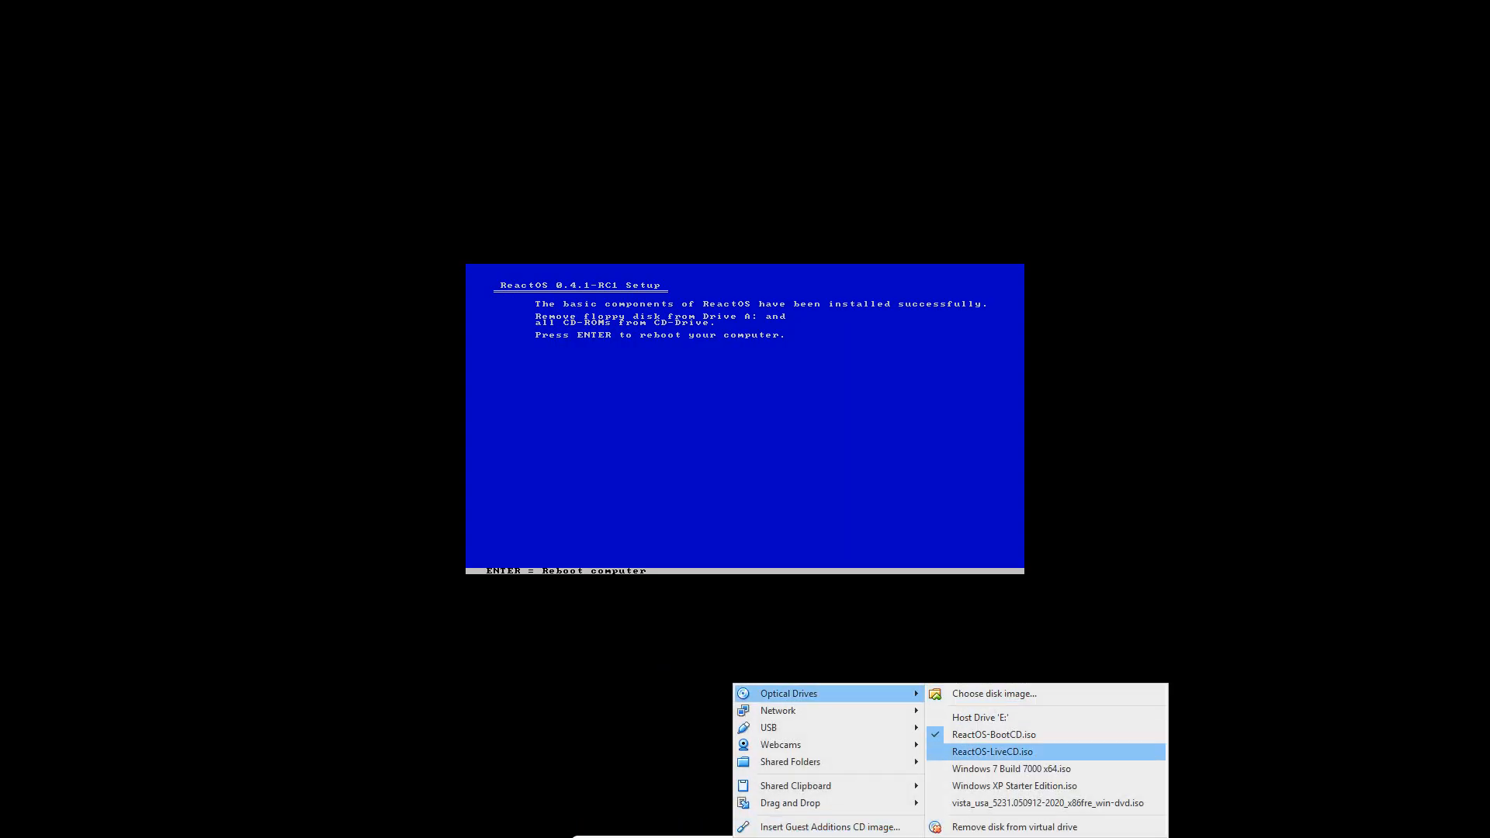
left_click(1009, 827)
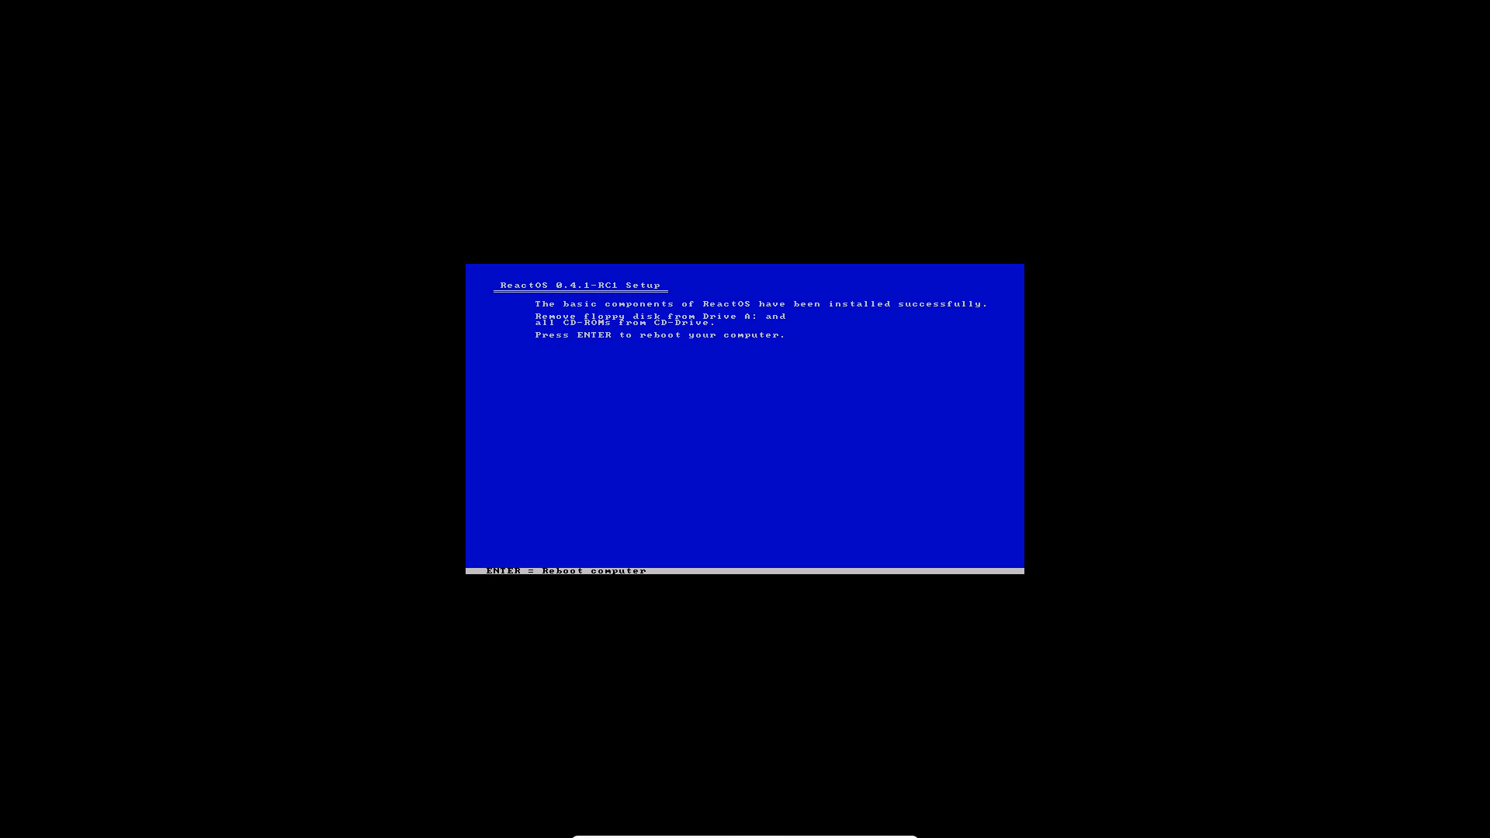
key("Return")
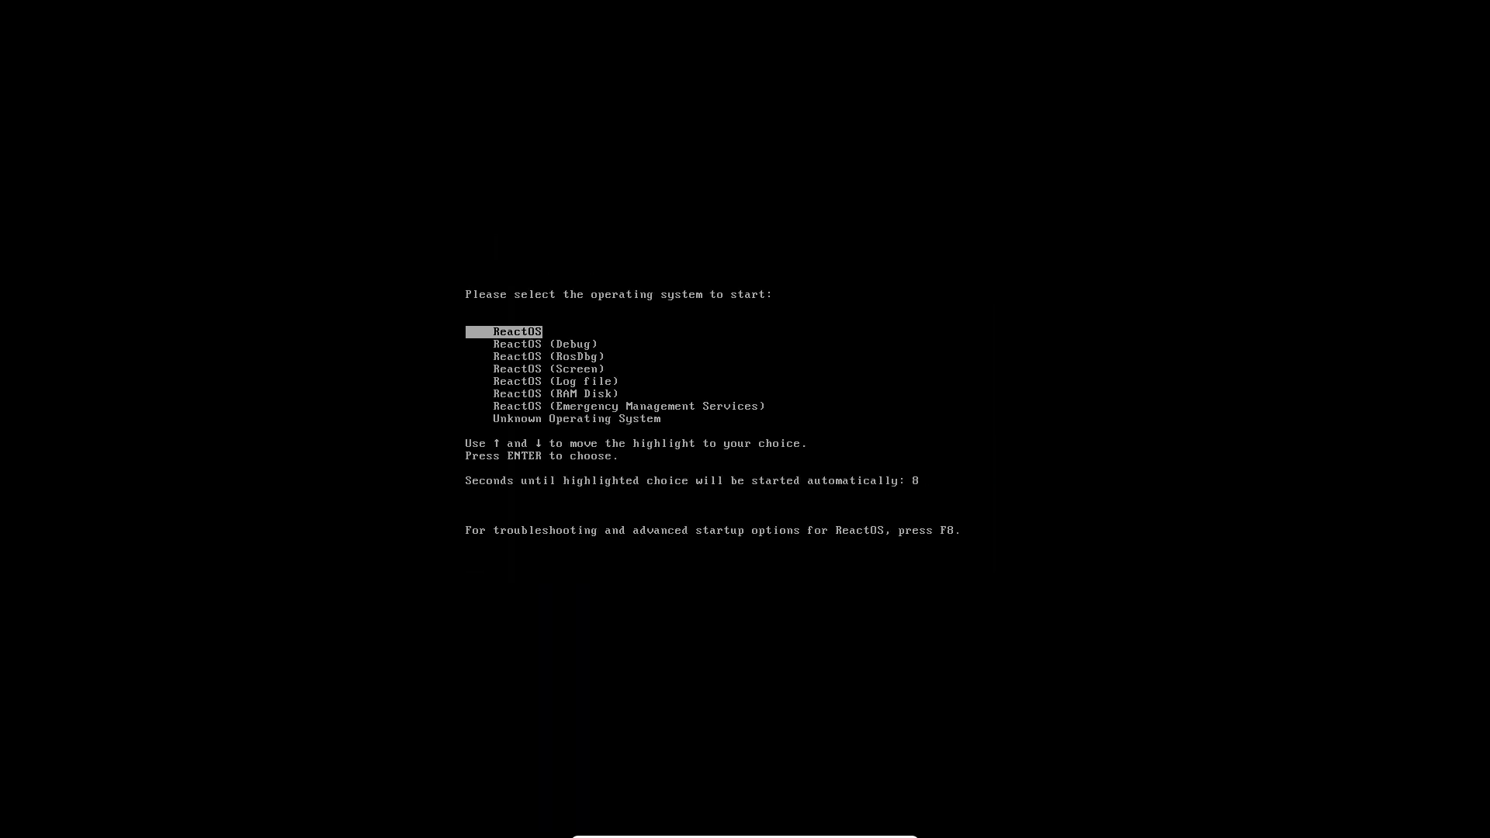
key("Return")
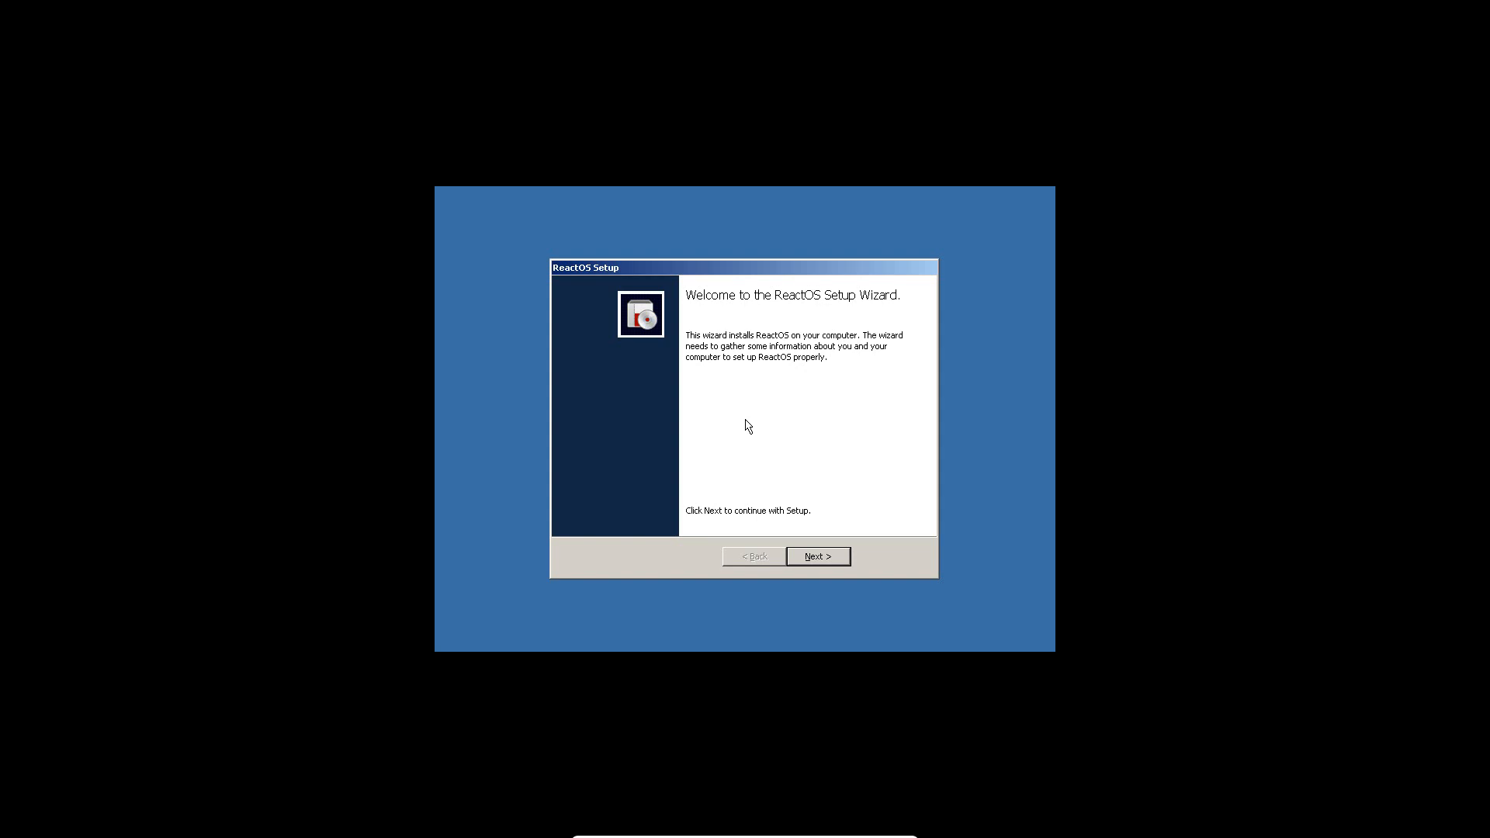
- Advance the ReactOS Setup Wizard to Date and Time, keeping the default regional settings, owner and computer names, and a blank administrator password
left_click(824, 564)
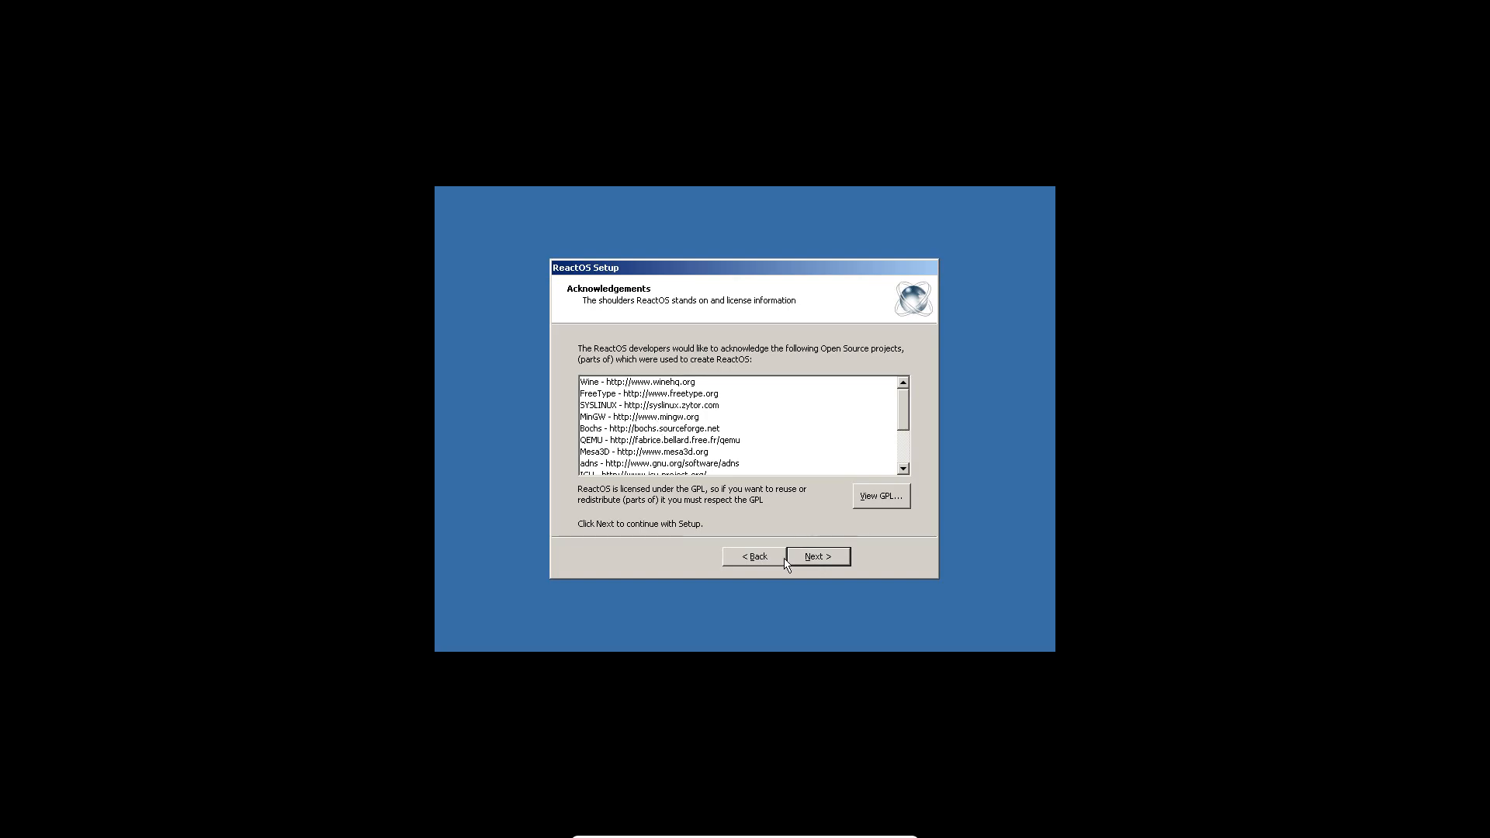
left_click(814, 553)
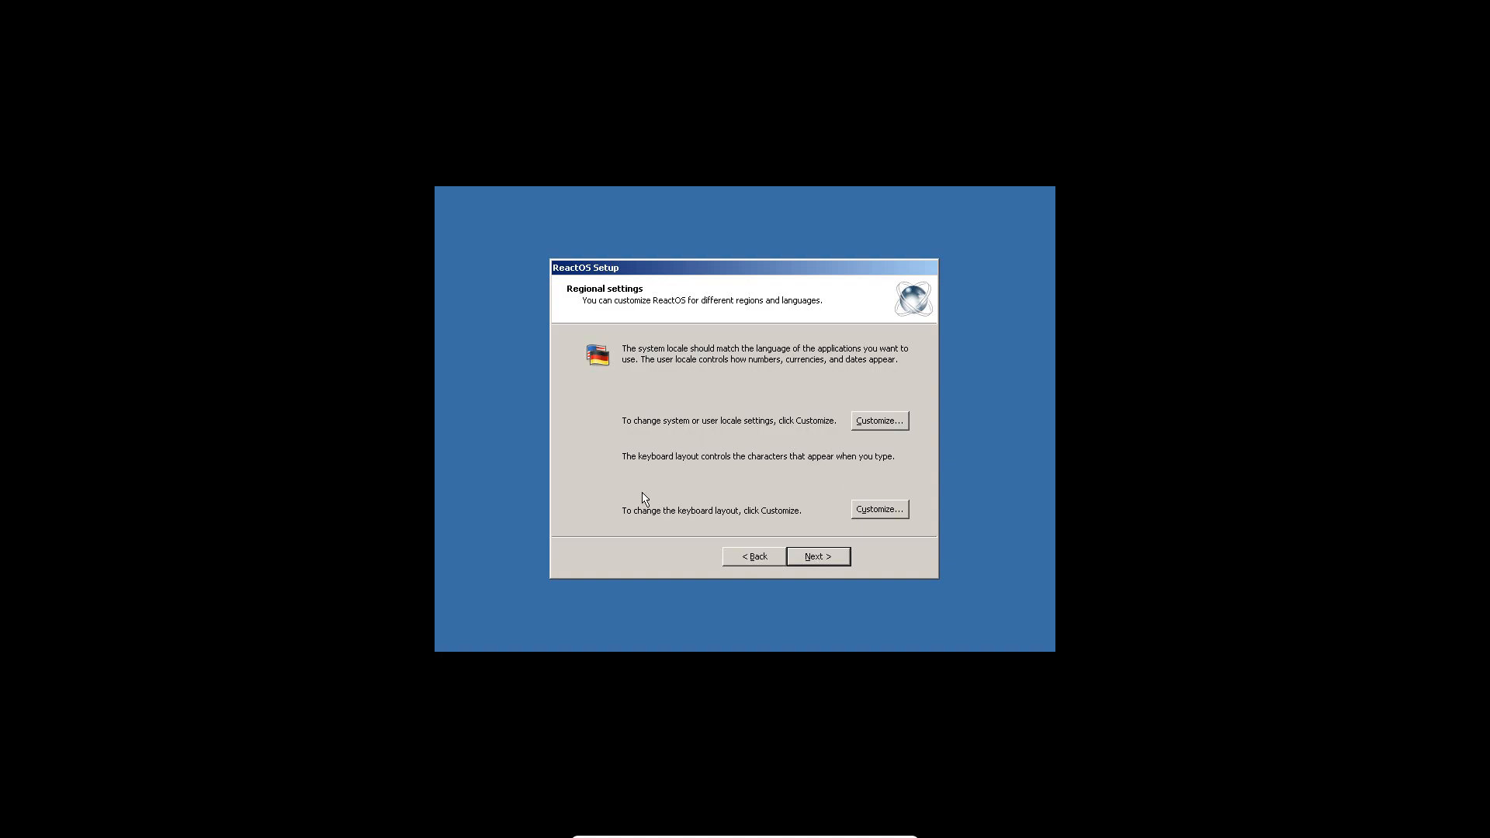
left_click(823, 556)
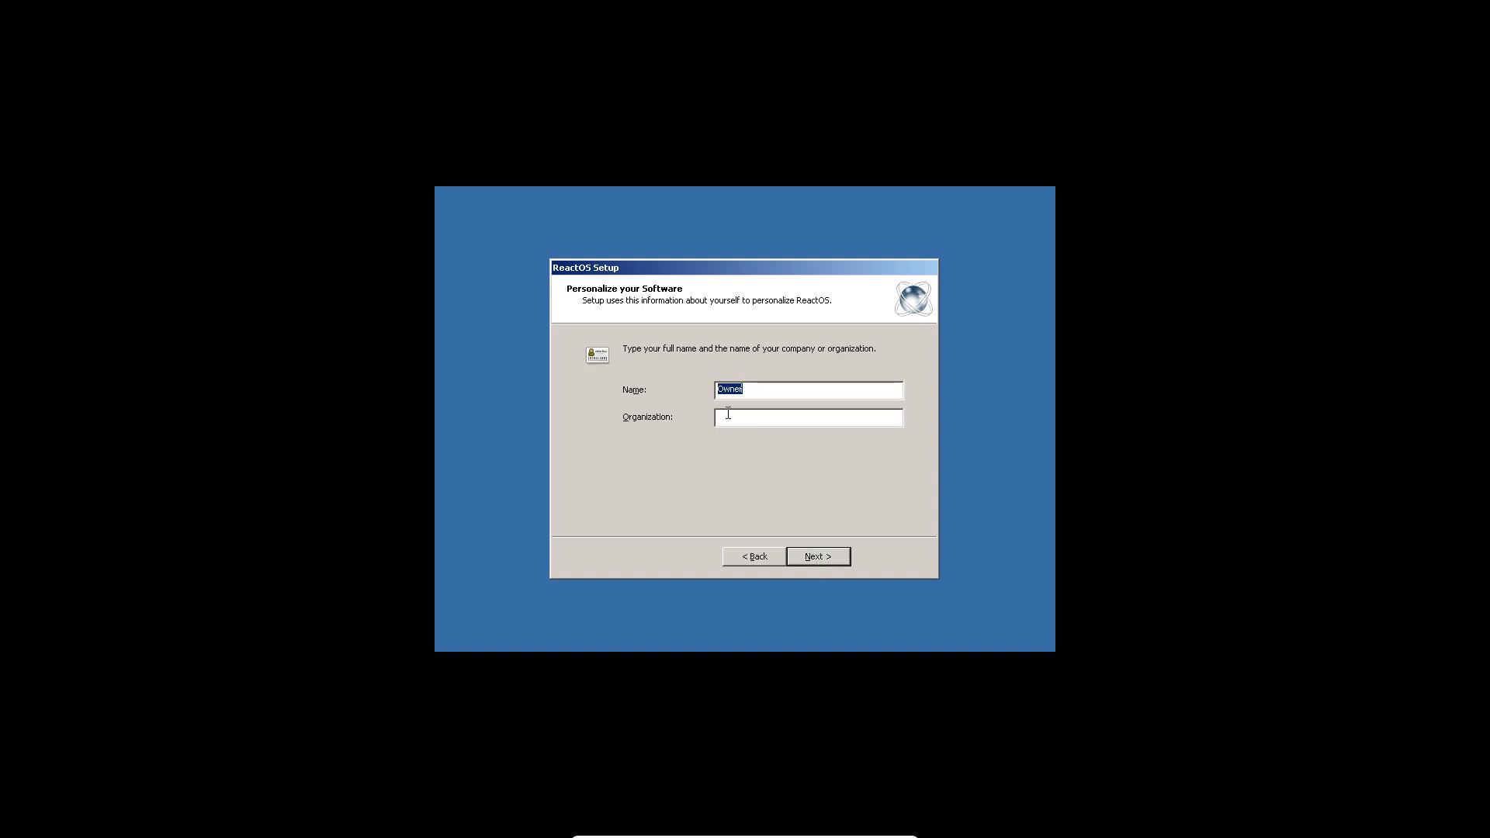
left_click(829, 555)
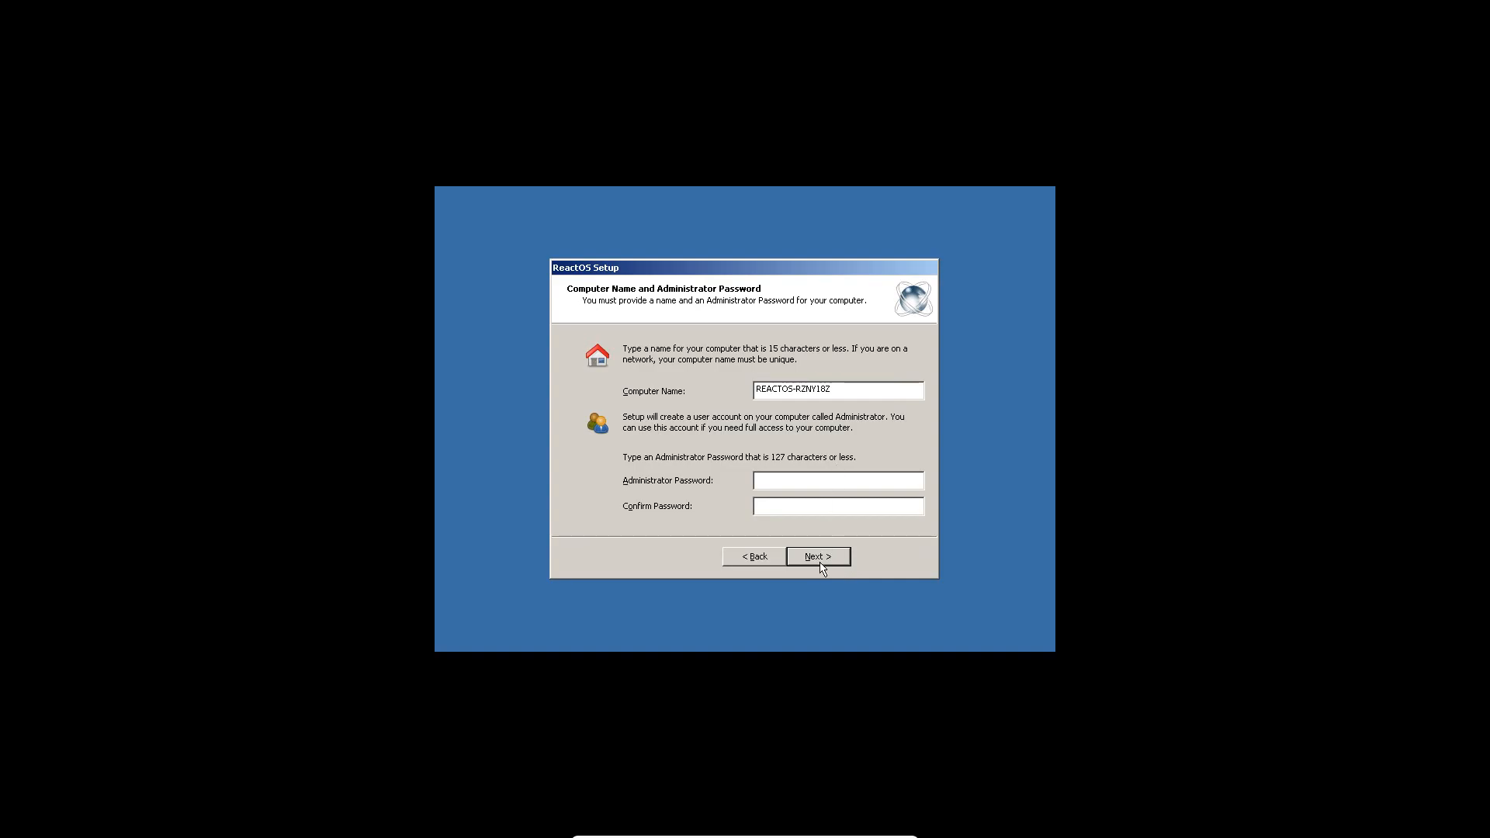
left_click(821, 569)
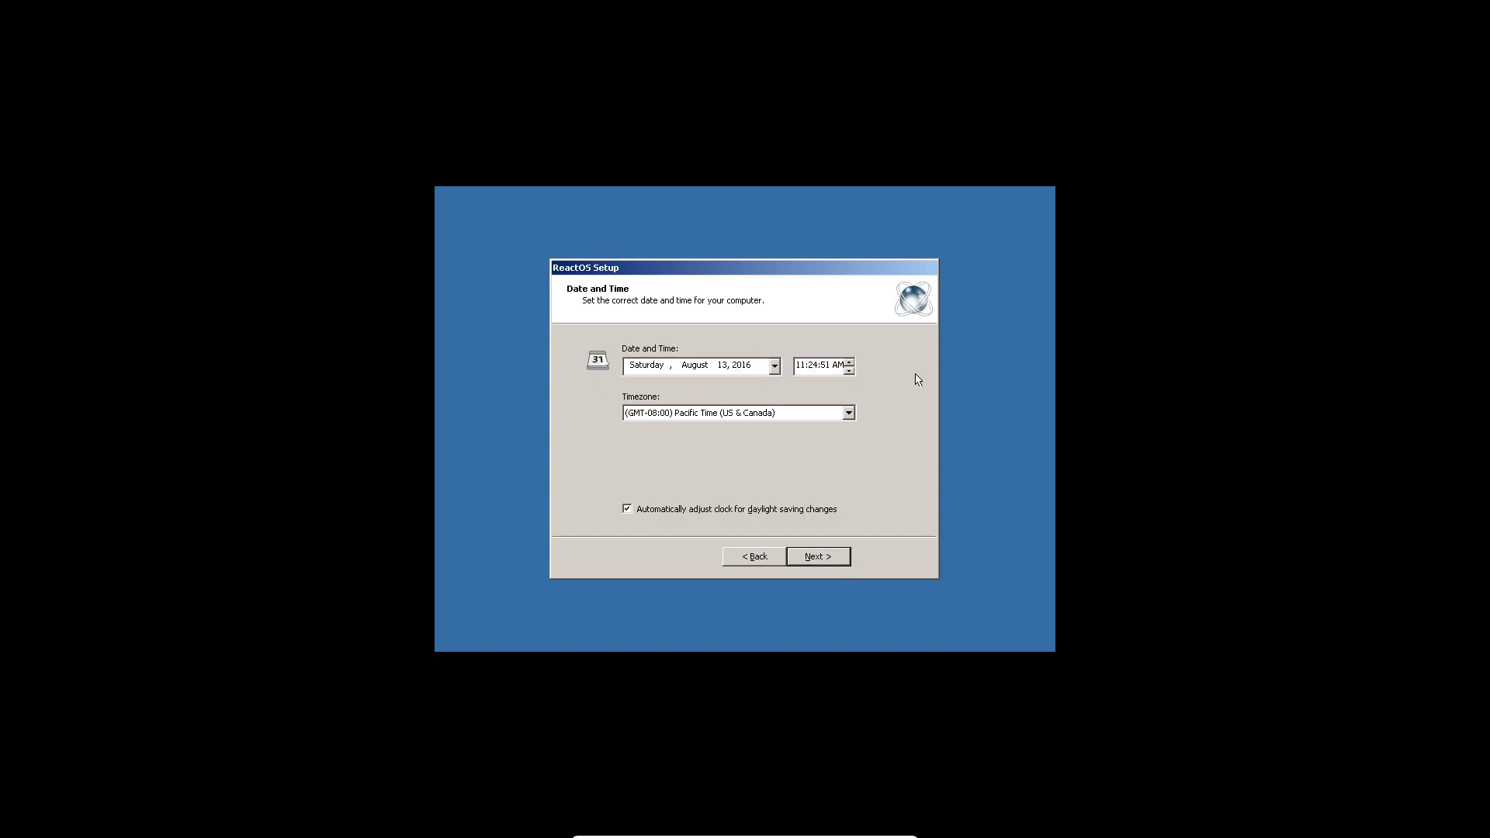
- Complete the ReactOS Setup Wizard with the default date, time and timezone, and restart into the standard ReactOS entry
left_click(821, 559)
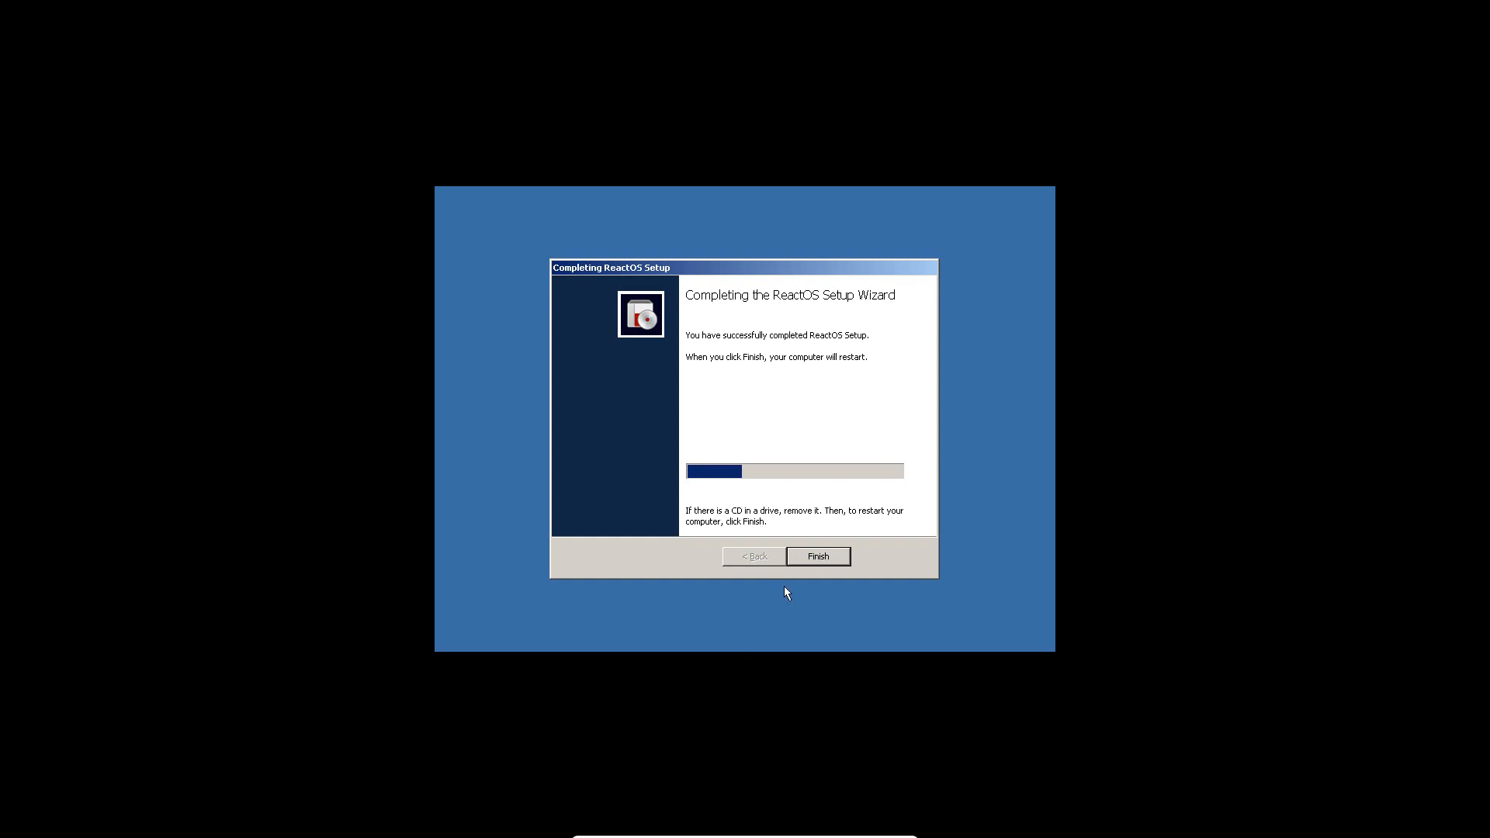
left_click(816, 556)
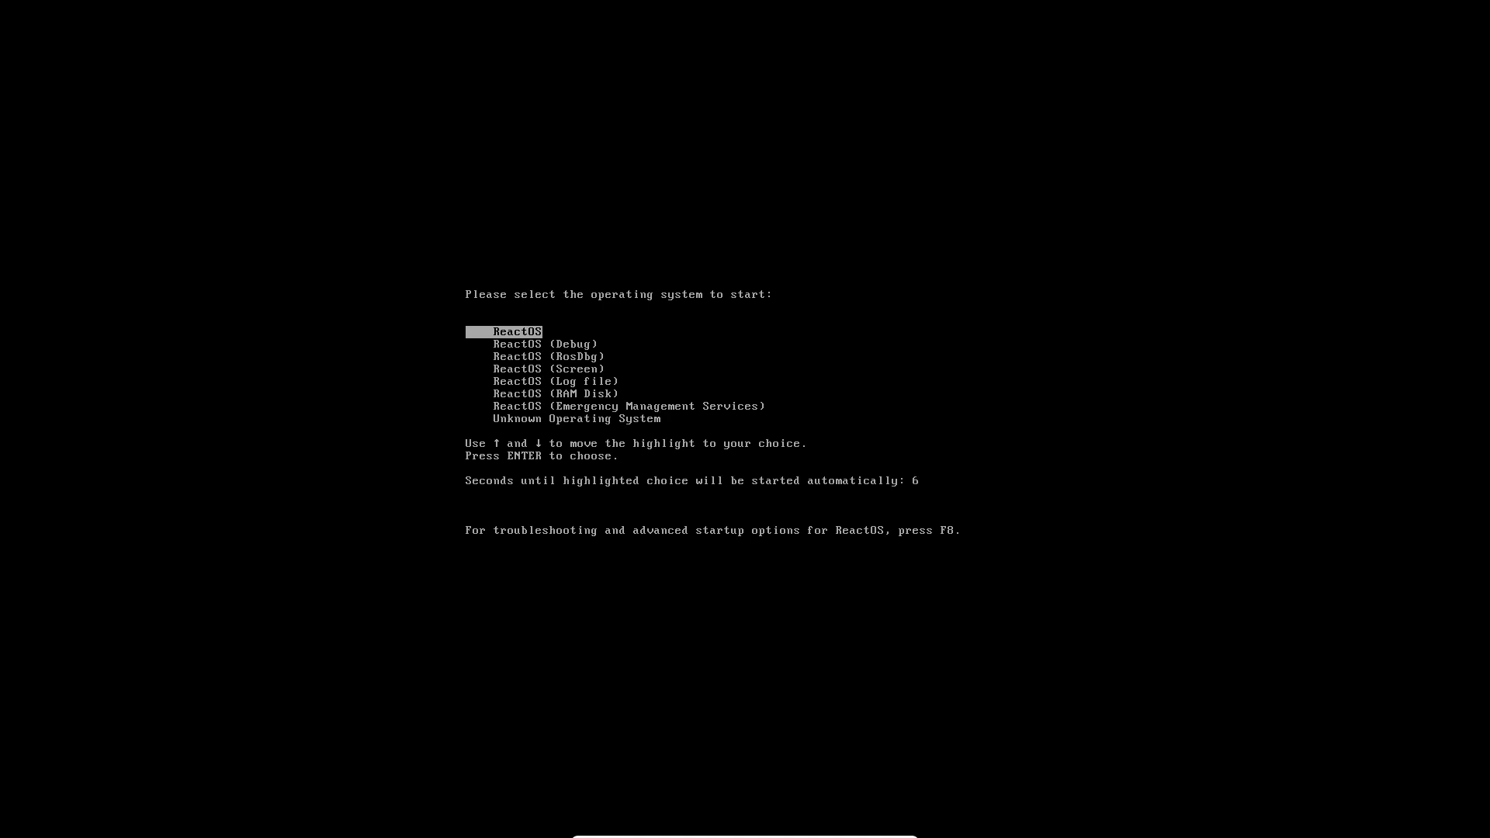
key("Return")
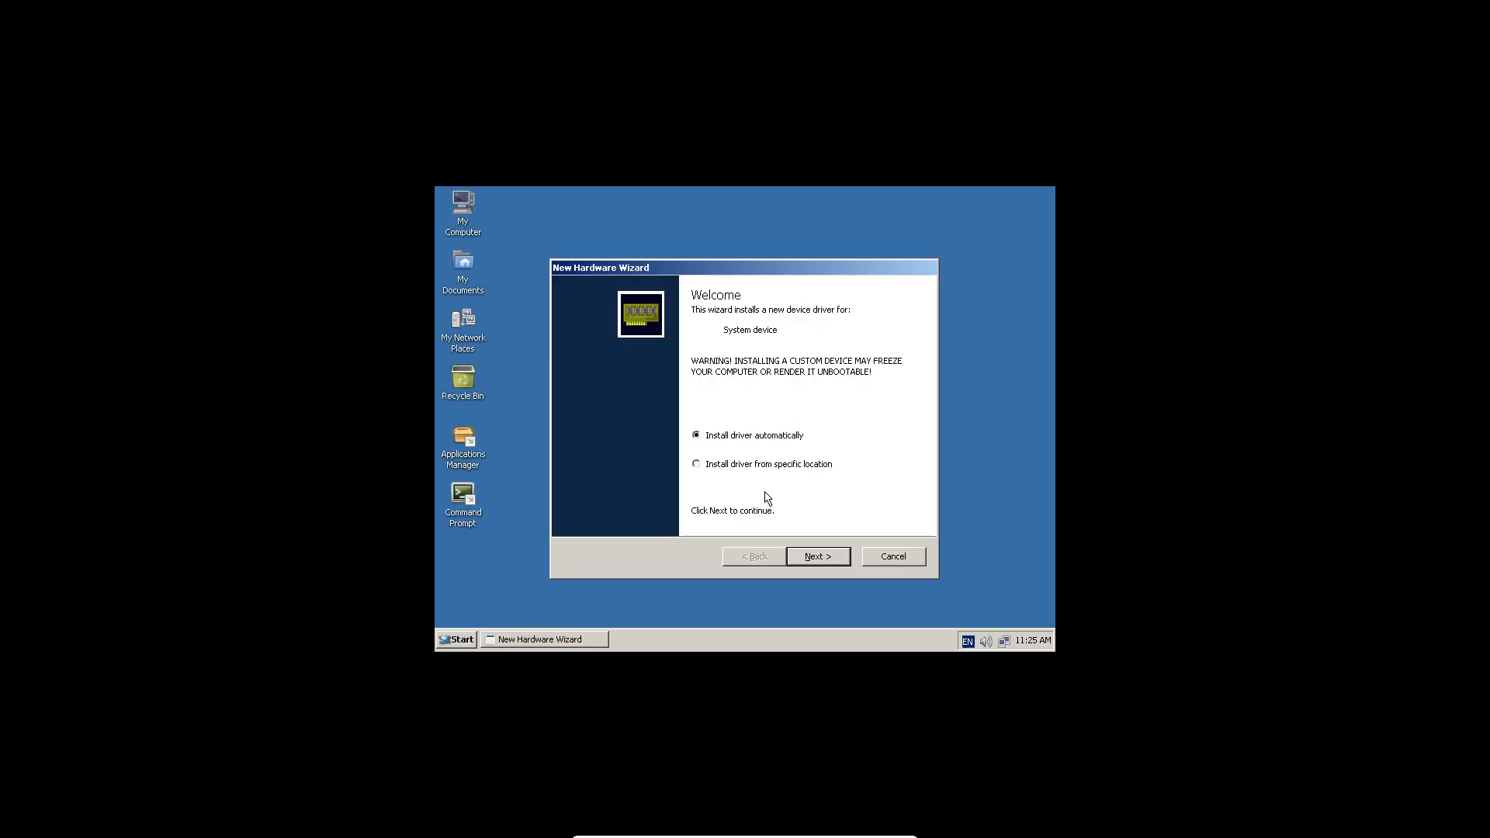
- Run the New Hardware Wizard with automatic driver installation for the system device and close it
left_click(808, 557)
left_click(811, 557)
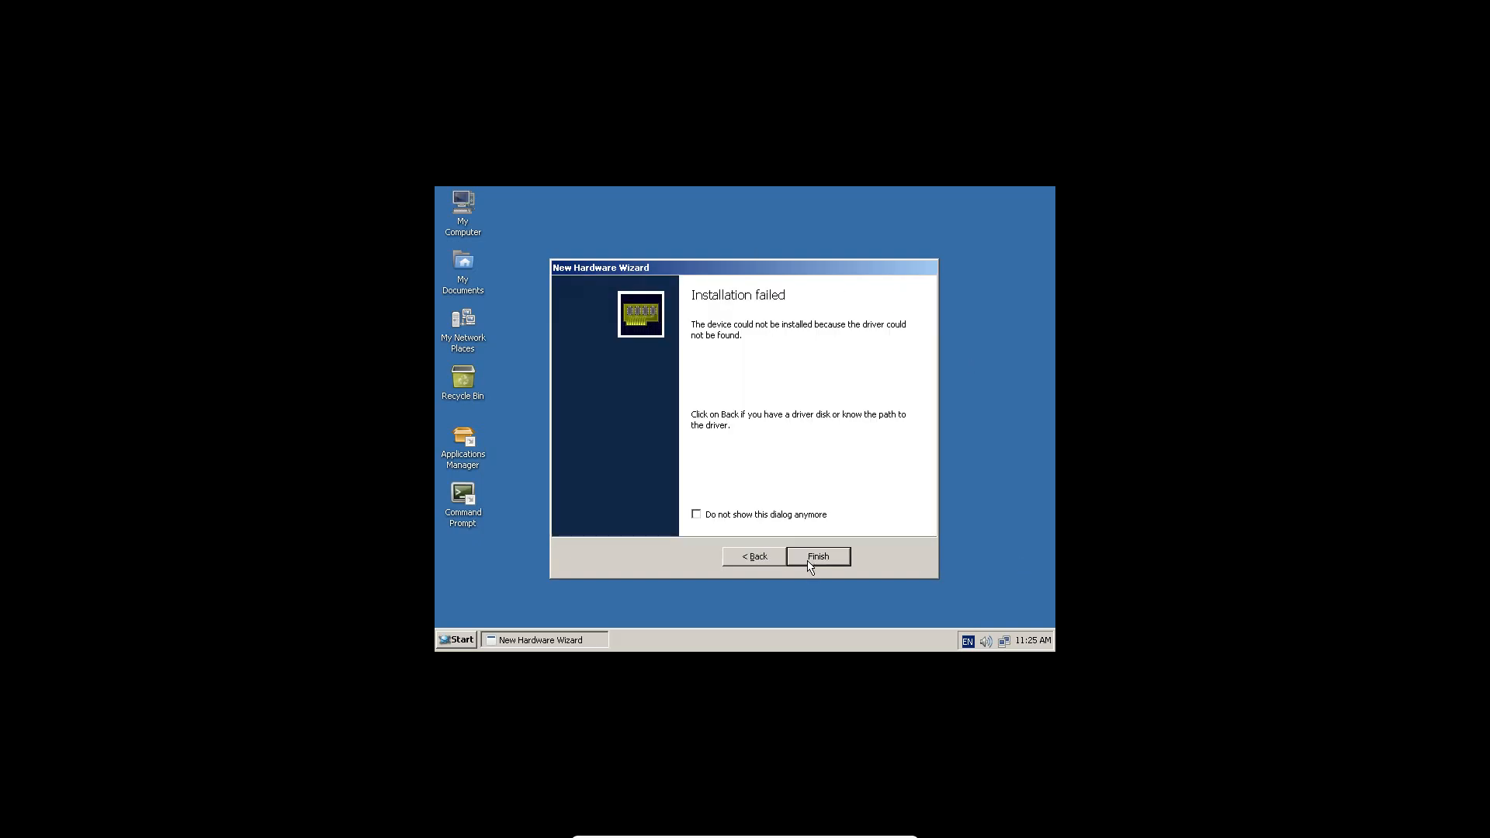
left_click(831, 555)
left_click(832, 555)
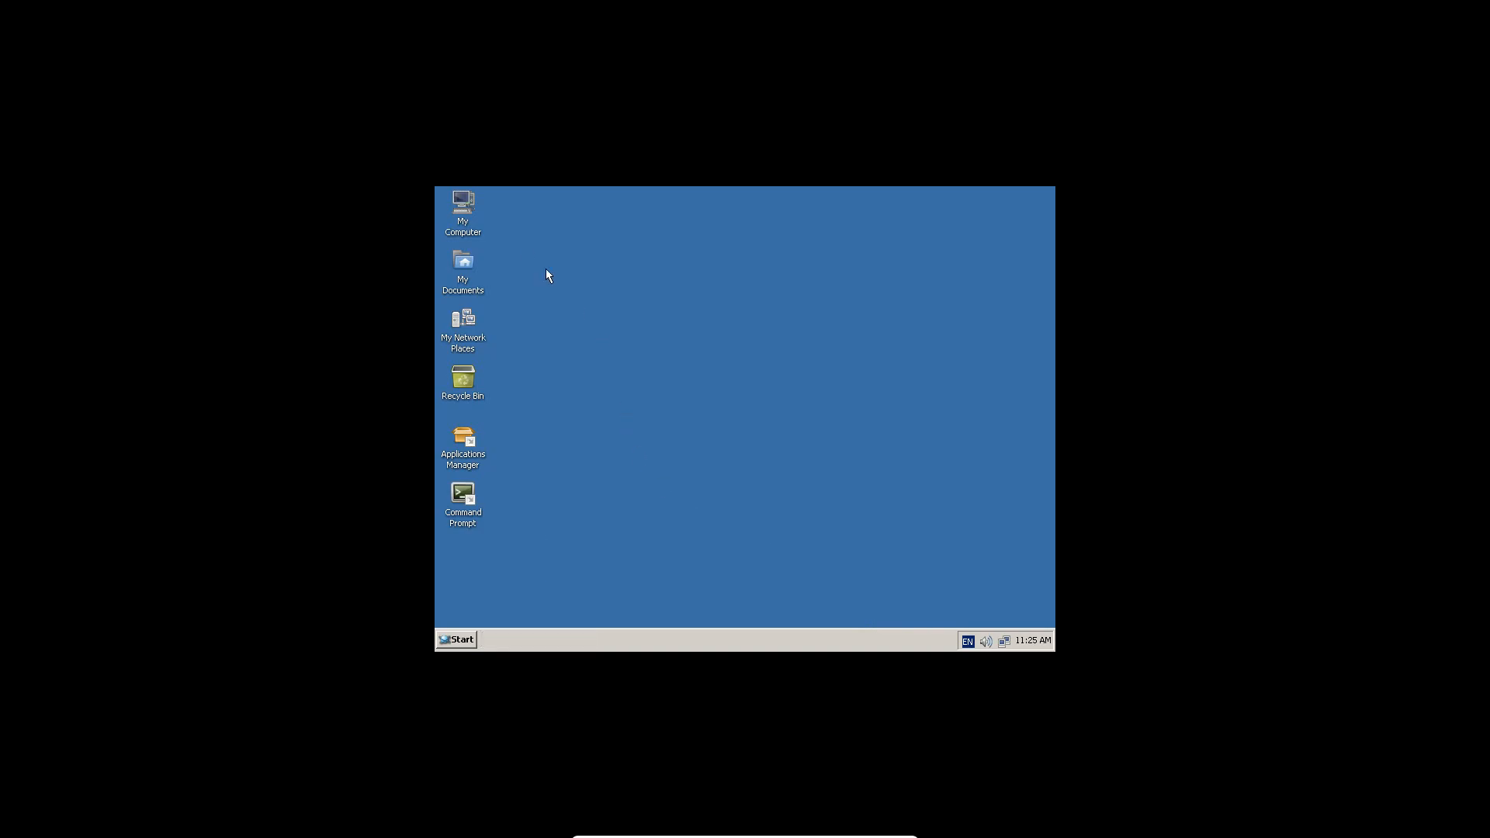
- Look at the contents of My Computer and briefly check the Start menu
double_click(470, 199)
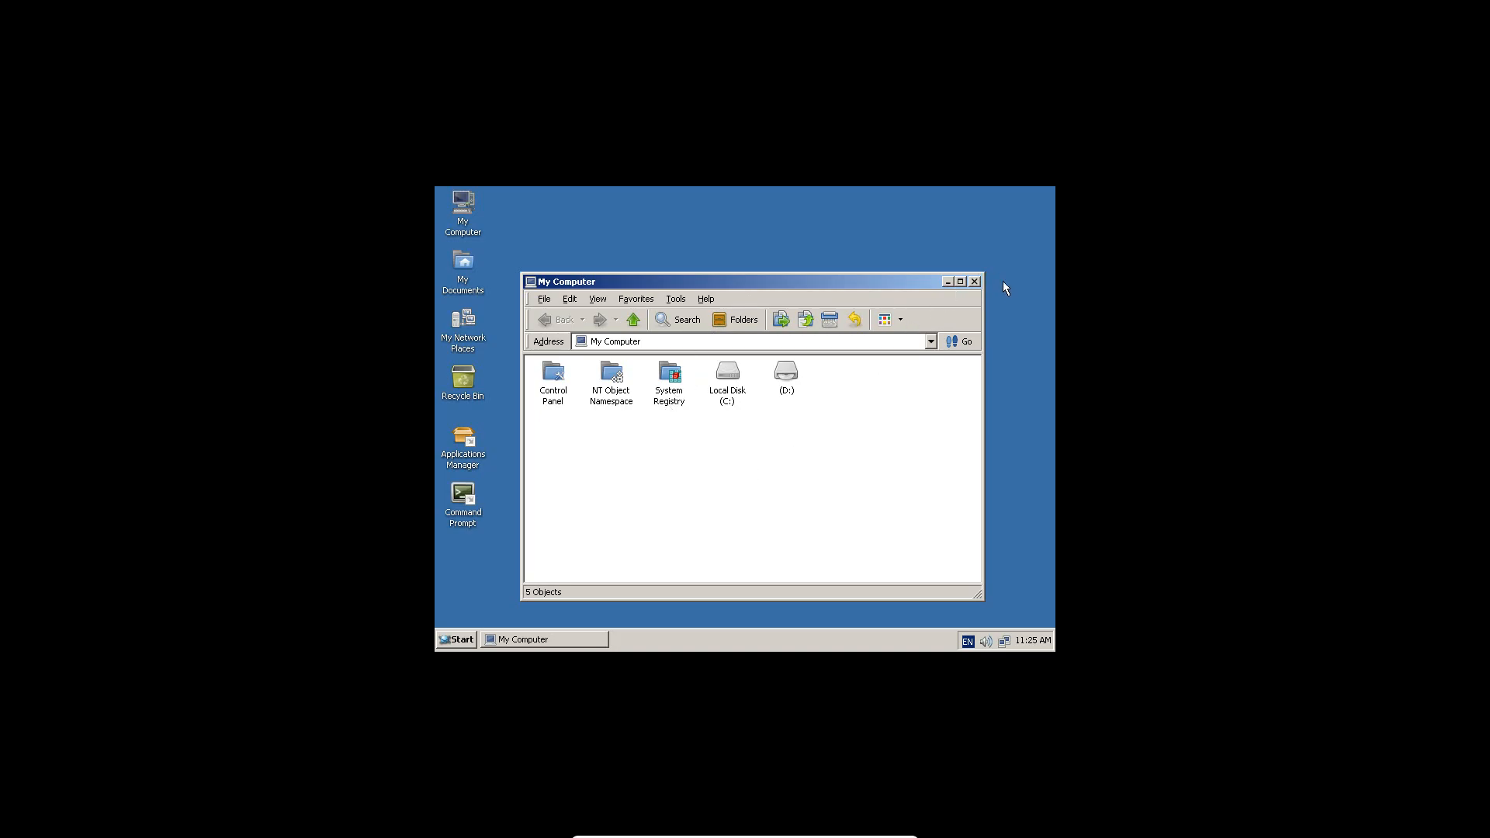
left_click(976, 283)
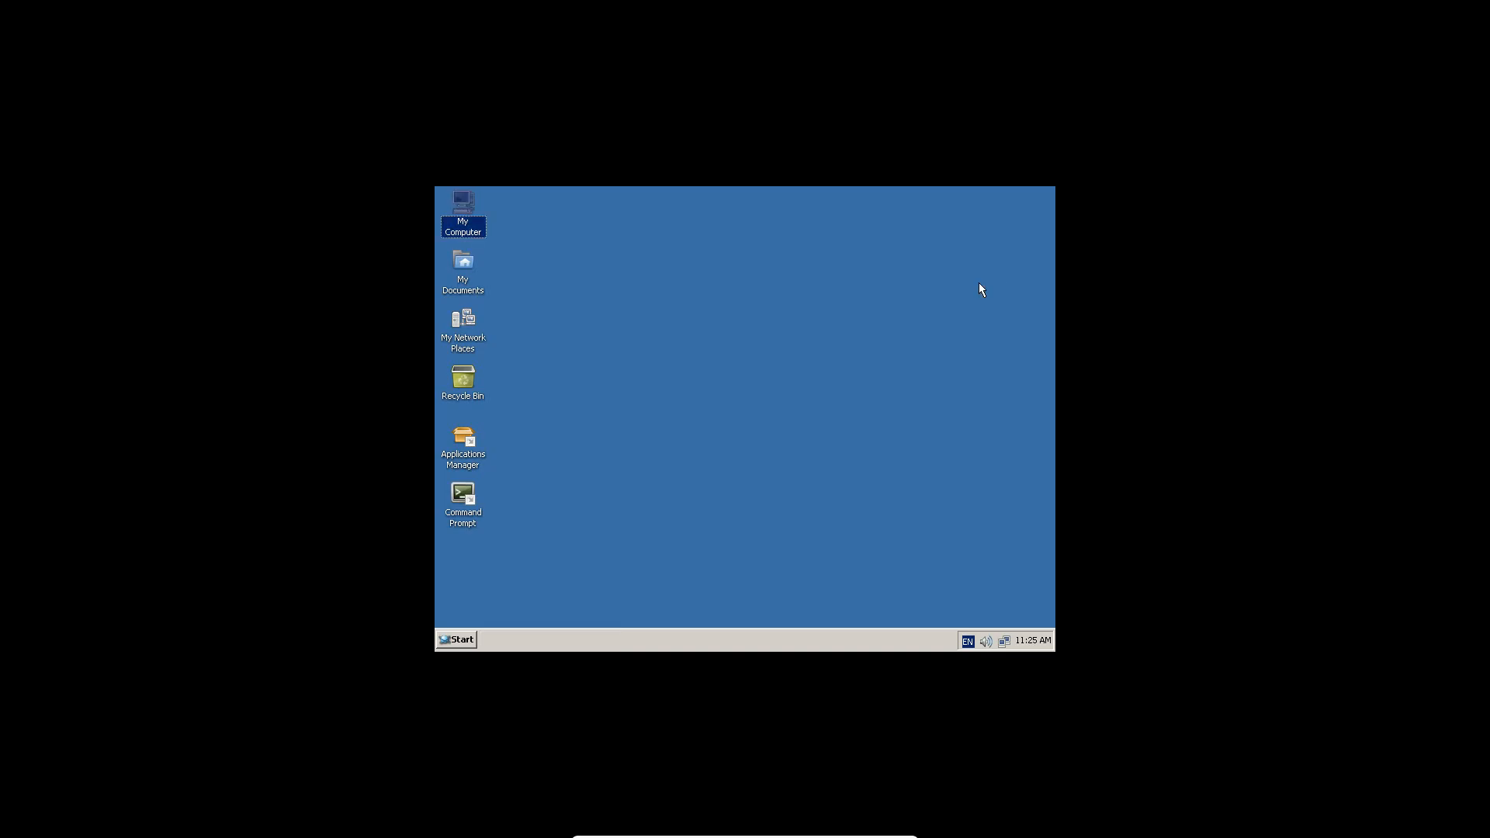
left_click(461, 641)
left_click(646, 547)
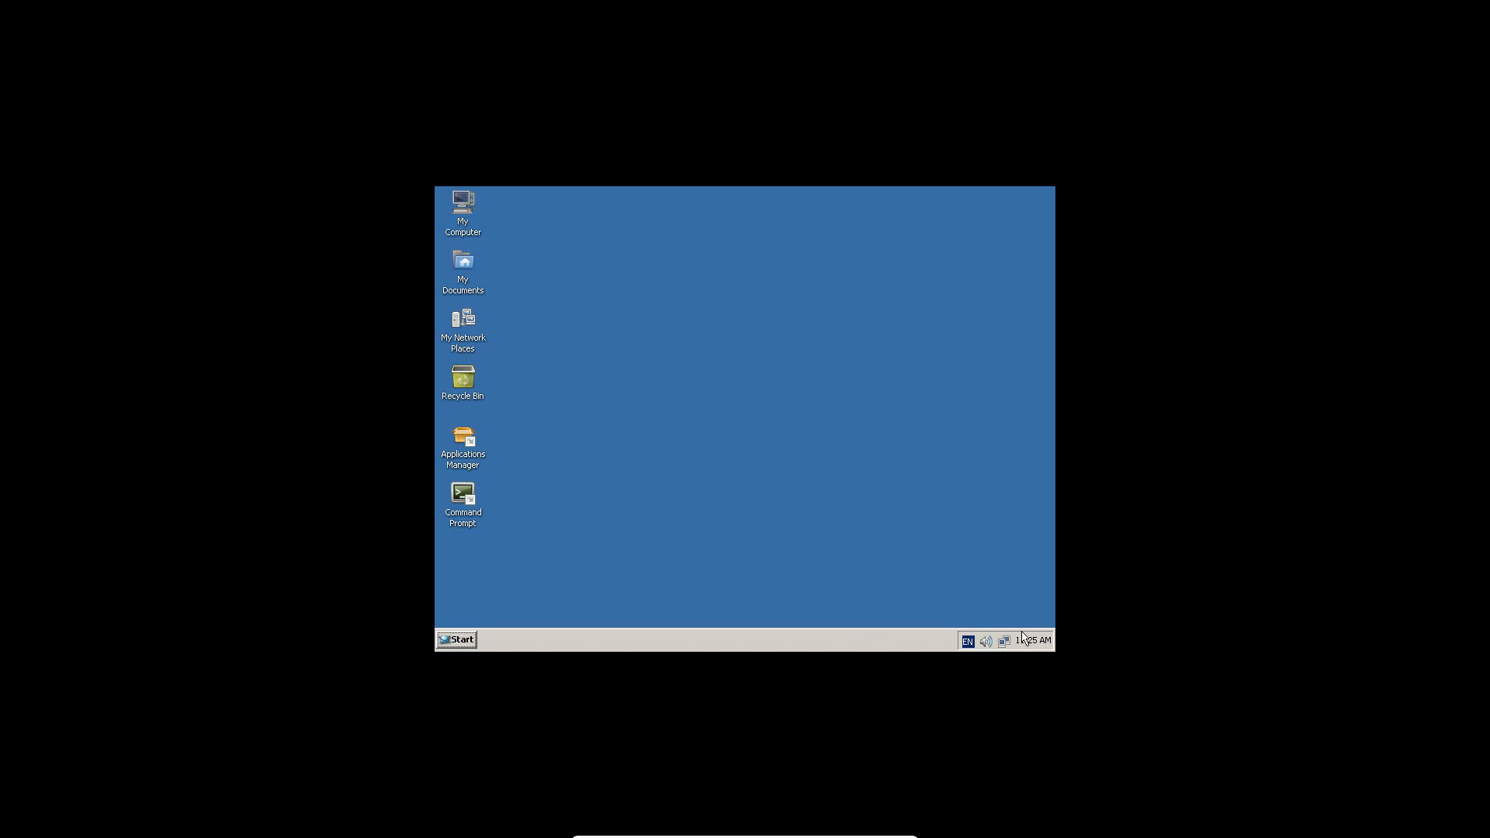
- Choose 256 Colors and a screen area of 1152x864 pixels in the desktop's display settings, and apply the changes
right_click(789, 487)
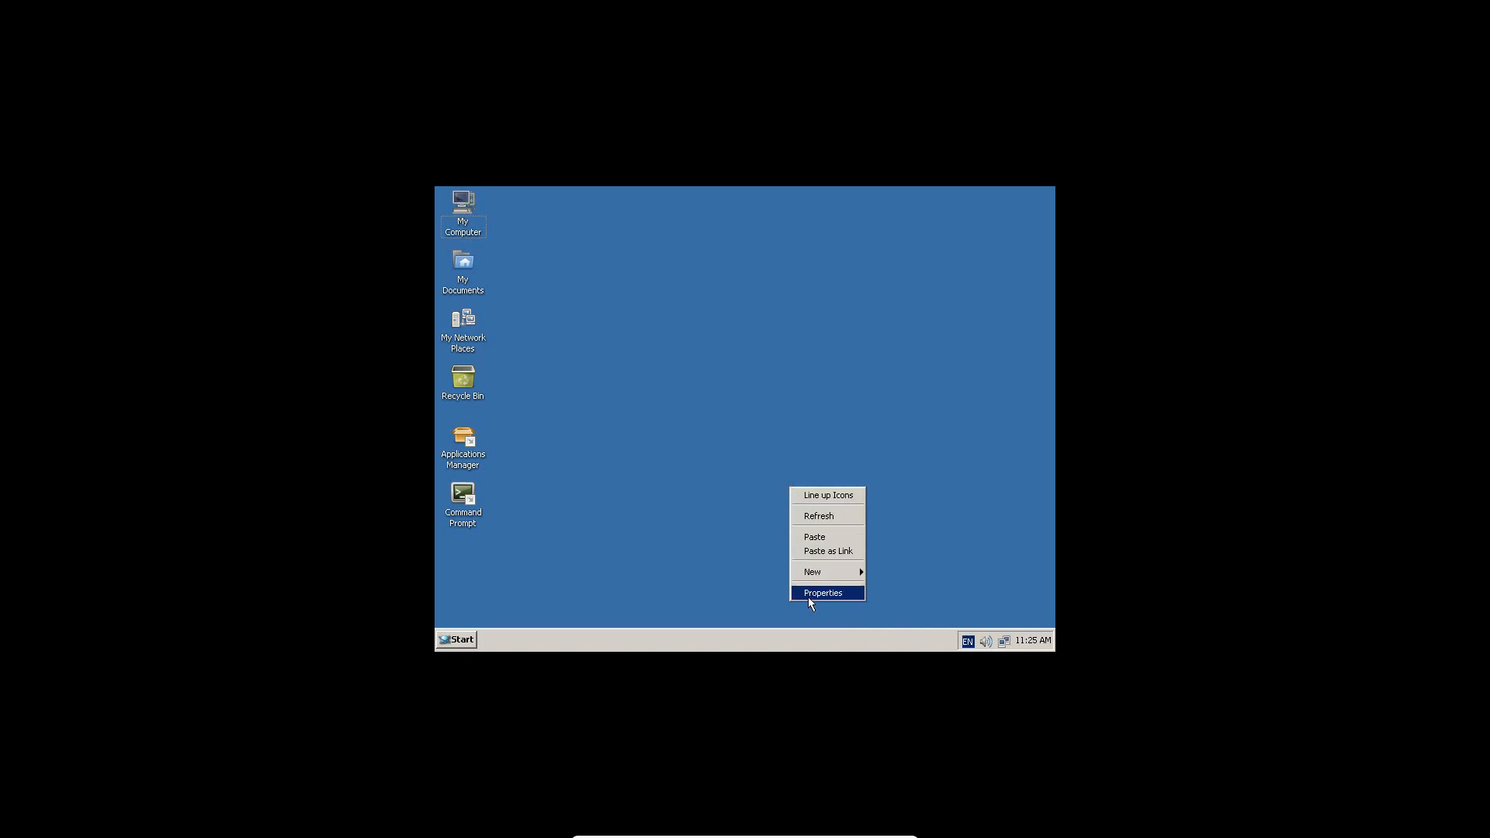
left_click(809, 598)
left_click(727, 321)
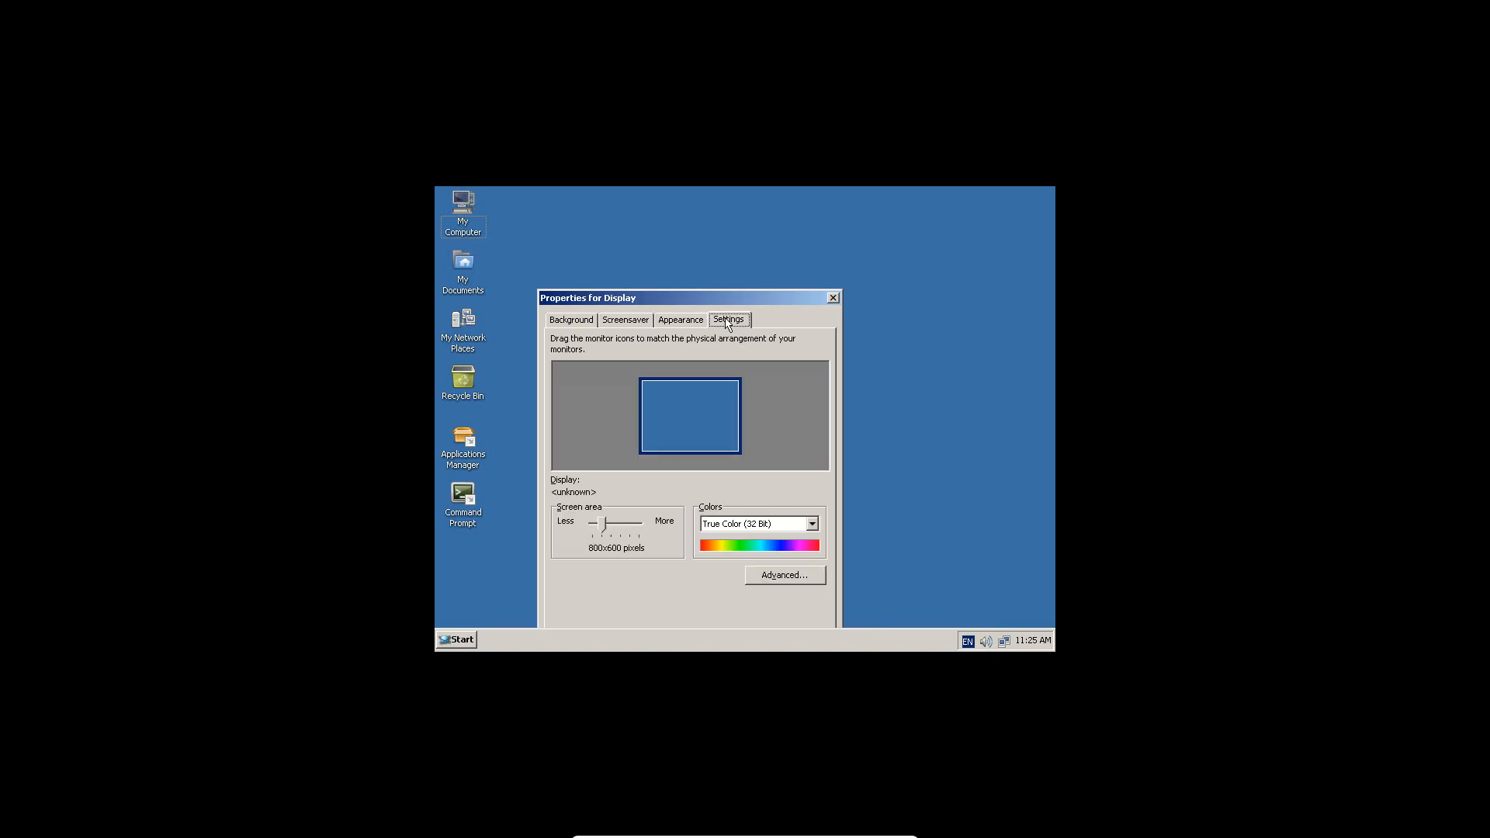
left_click_drag(783, 300, 796, 225)
left_click(767, 449)
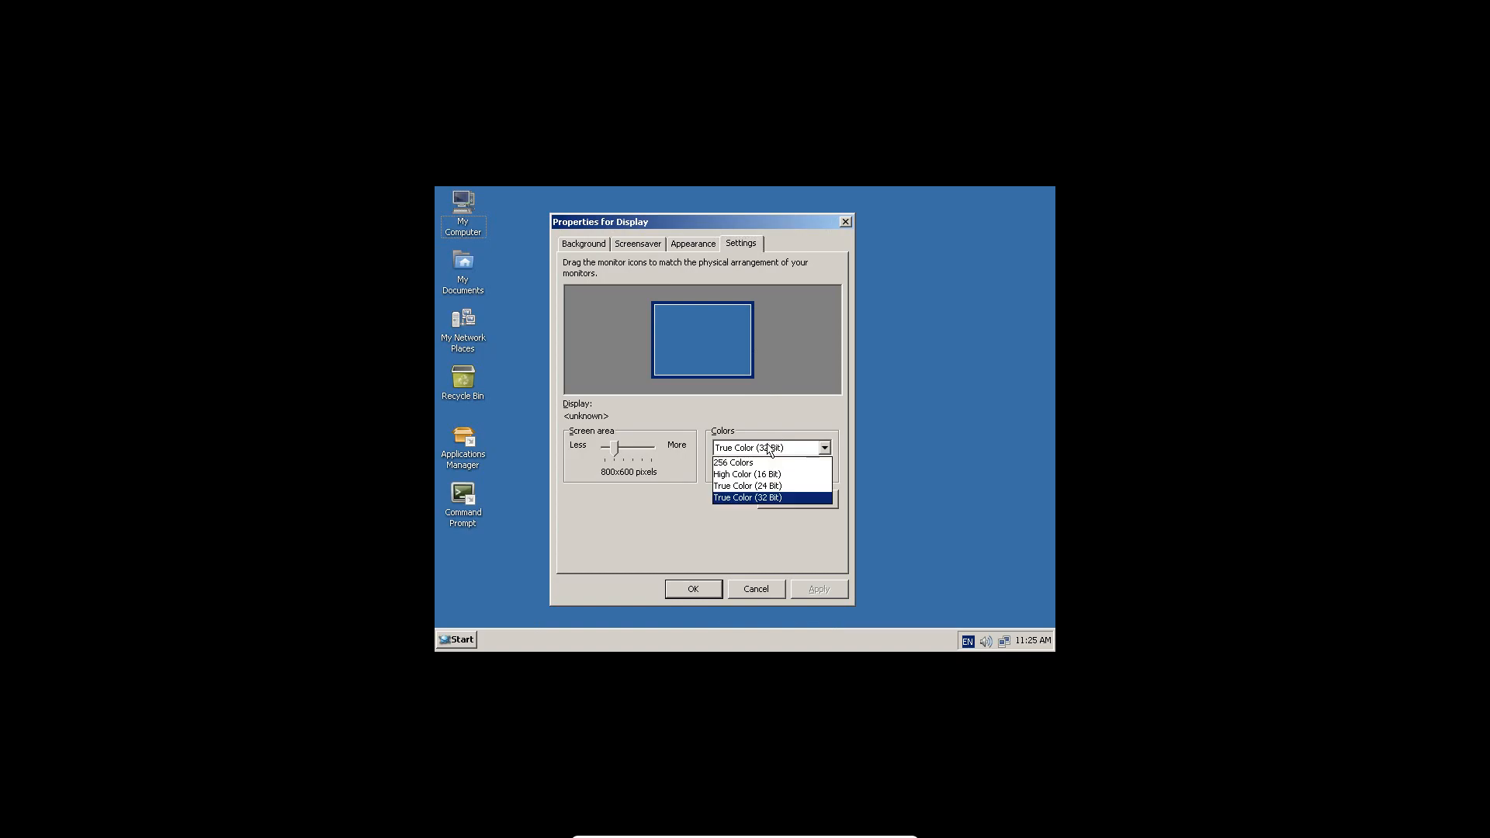
left_click(744, 464)
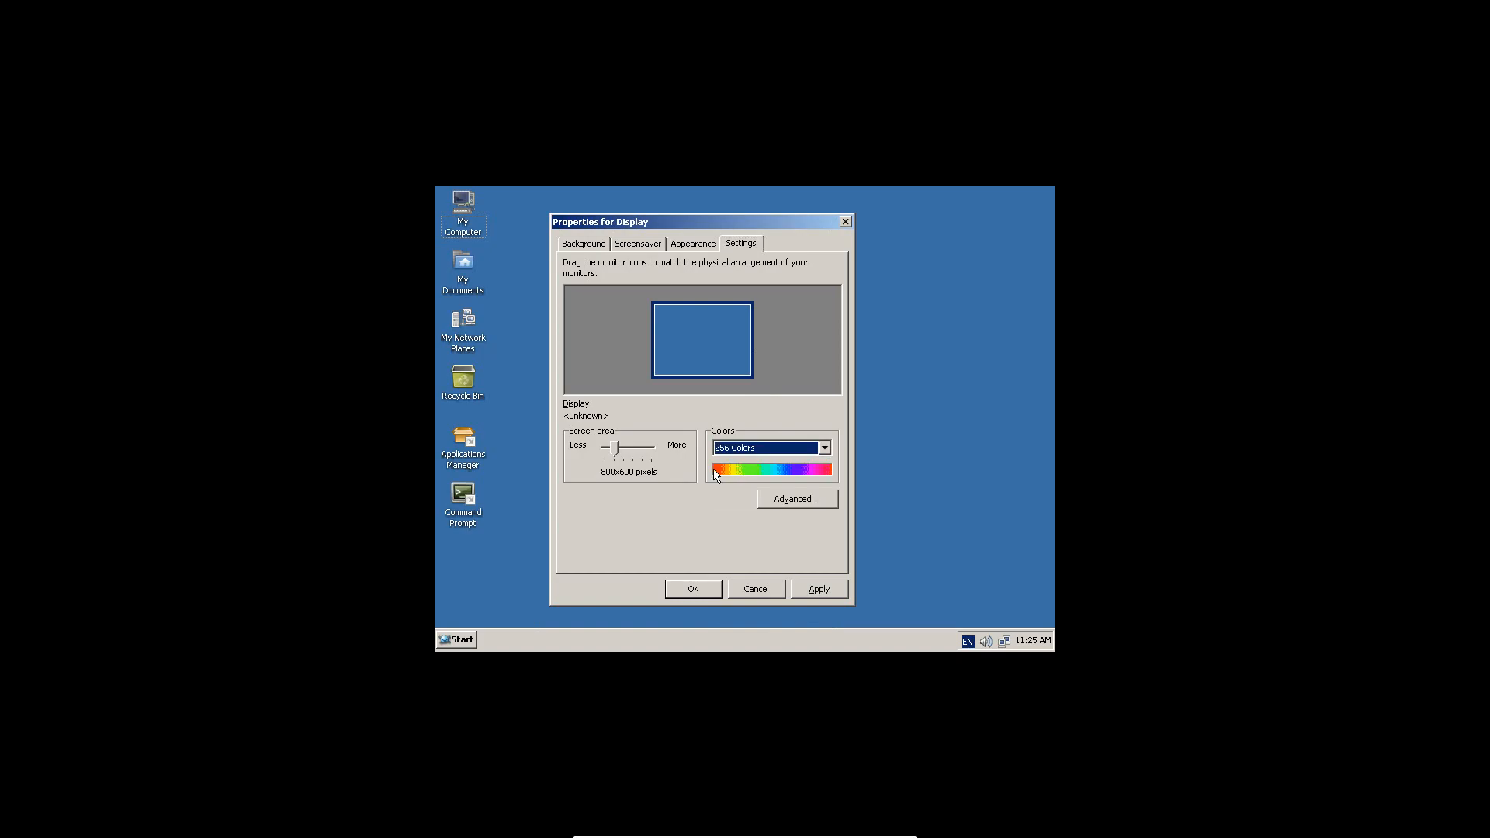
mouse_move(617, 449)
left_mouse_down()
mouse_move(665, 453)
mouse_move(621, 454)
mouse_move(643, 454)
left_mouse_up()
left_click(625, 452)
left_click(816, 587)
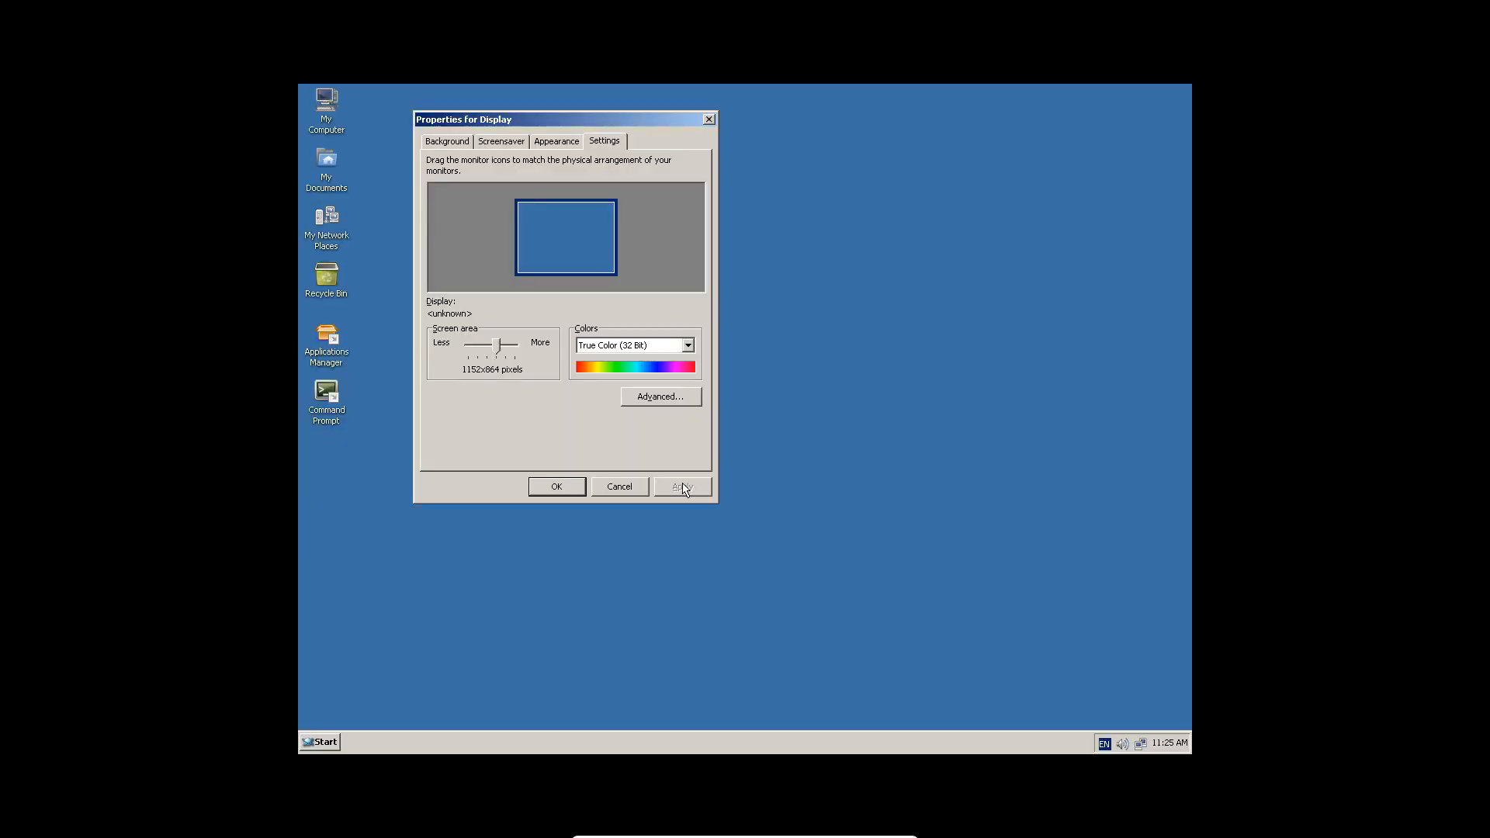
- Set the display's color depth to 256 Colors, apply it, and close the display properties
left_click(632, 345)
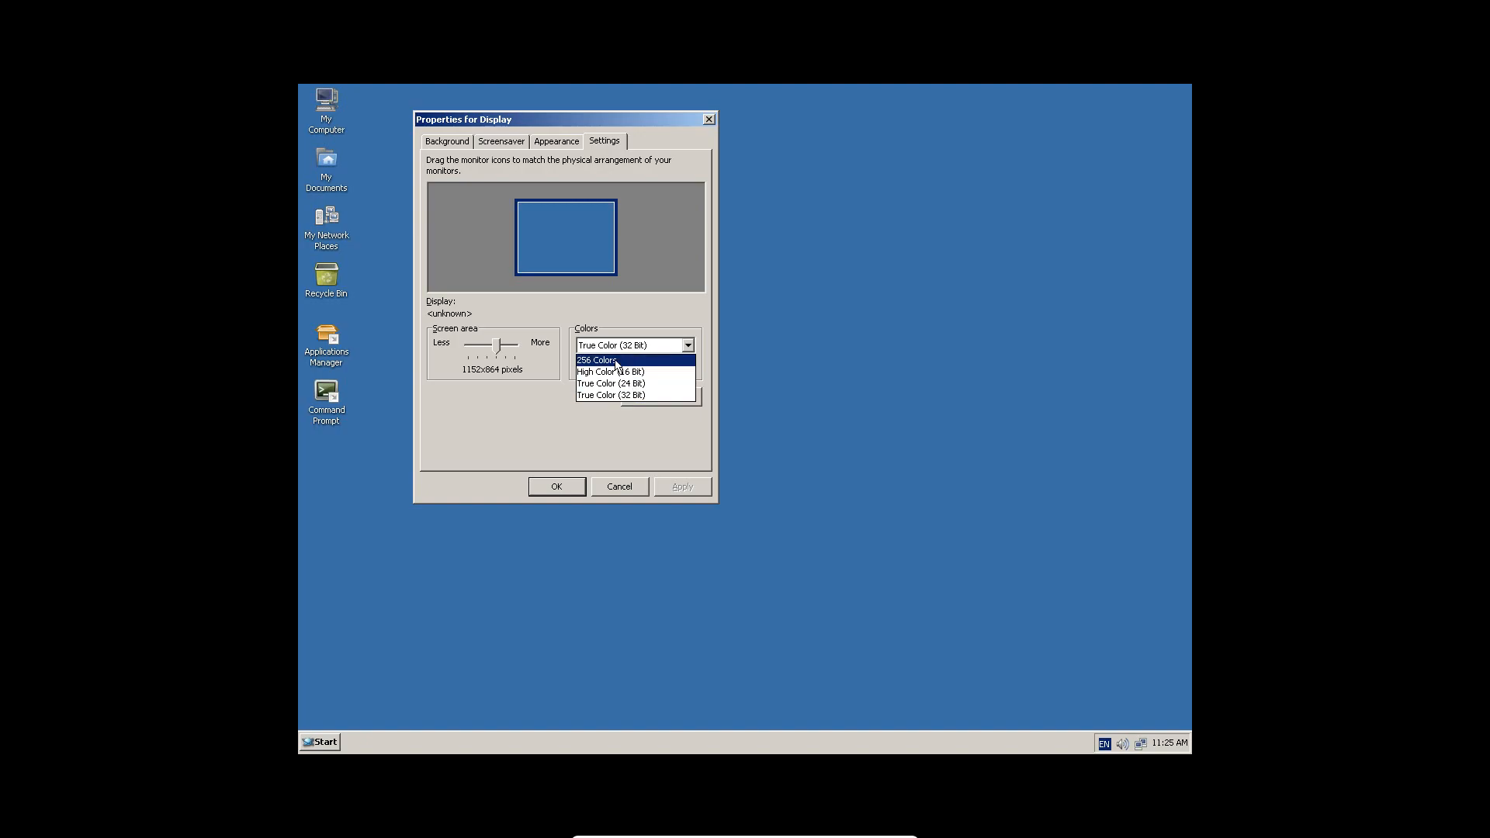
left_click(615, 361)
left_click(663, 487)
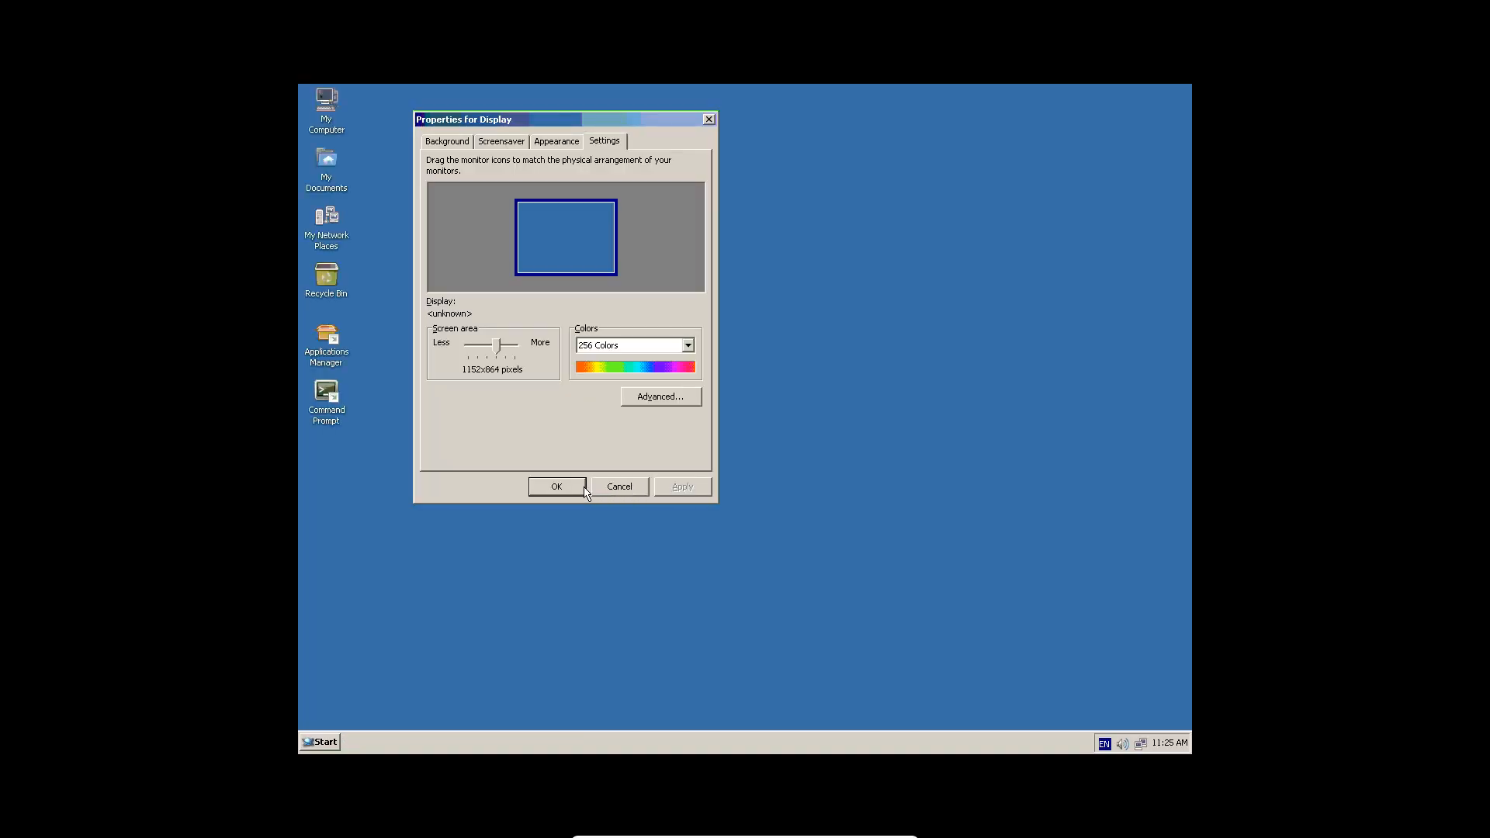
left_click(540, 492)
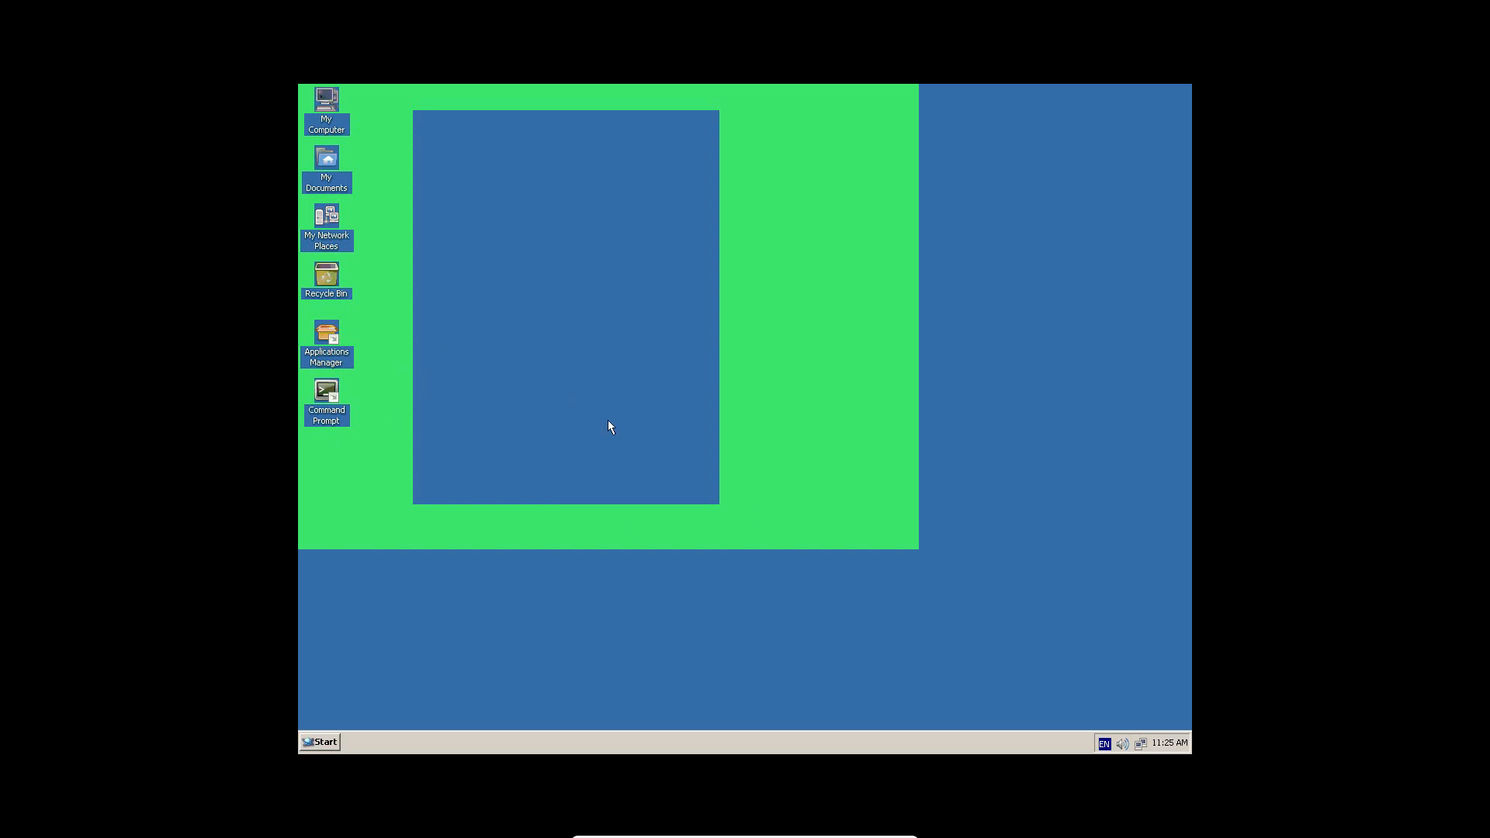
- Reopen the desktop's display settings and set the color depth back to True Color (32 Bit)
right_click(630, 426)
left_click(669, 532)
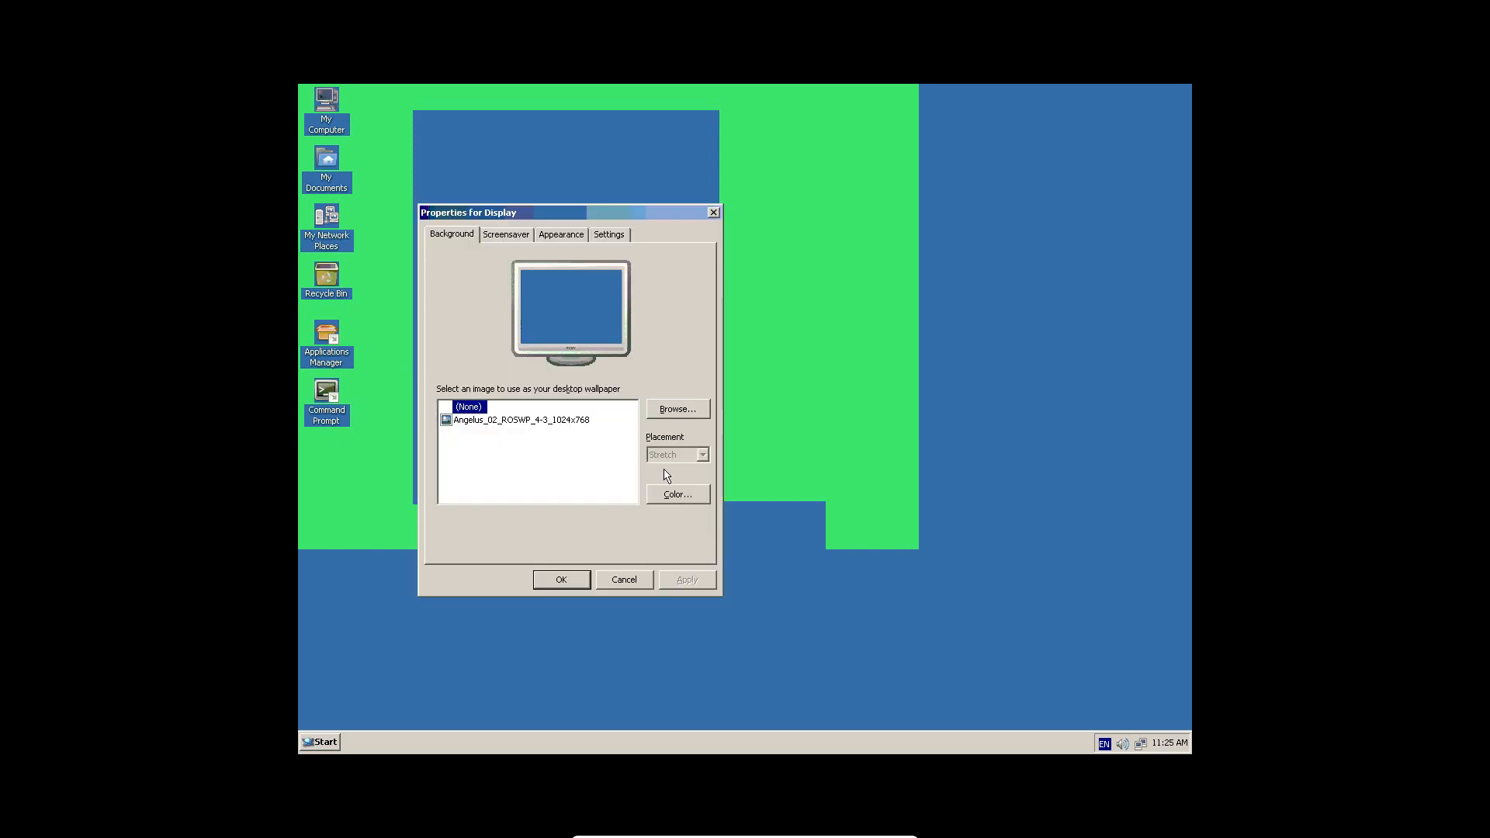
left_click(616, 236)
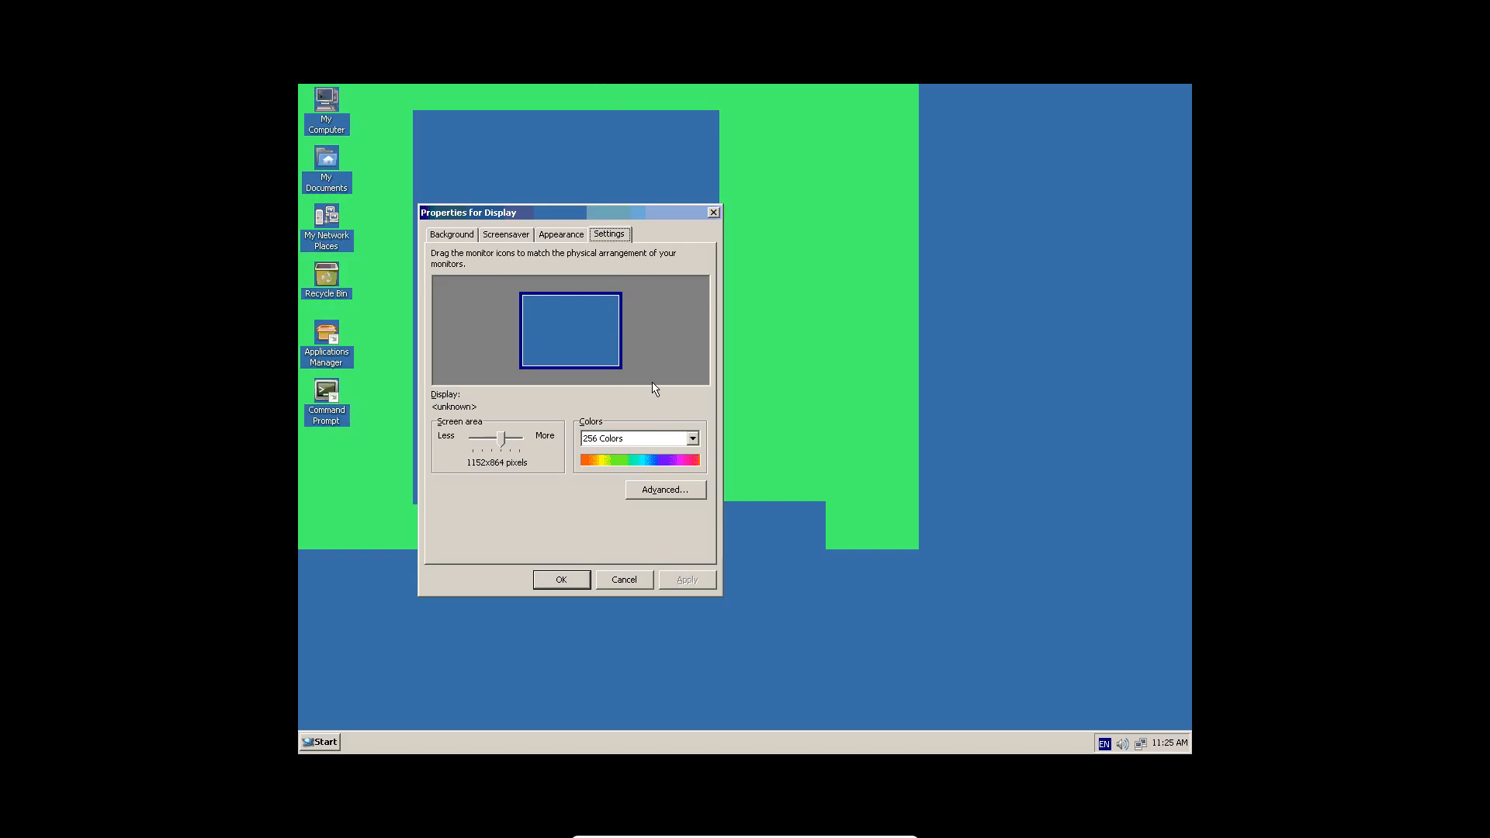
left_click(611, 441)
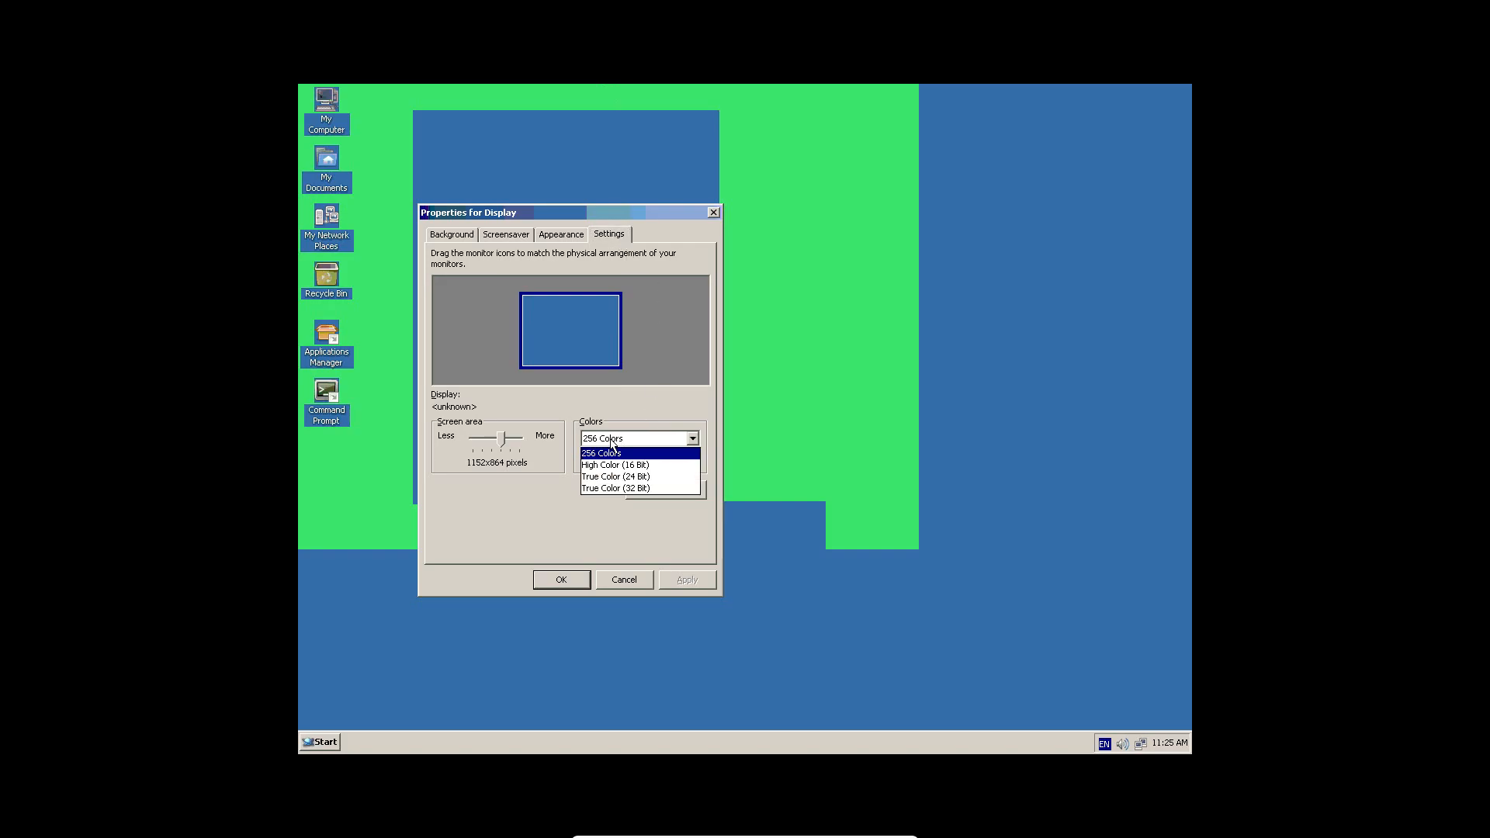
left_click(623, 490)
left_click(685, 580)
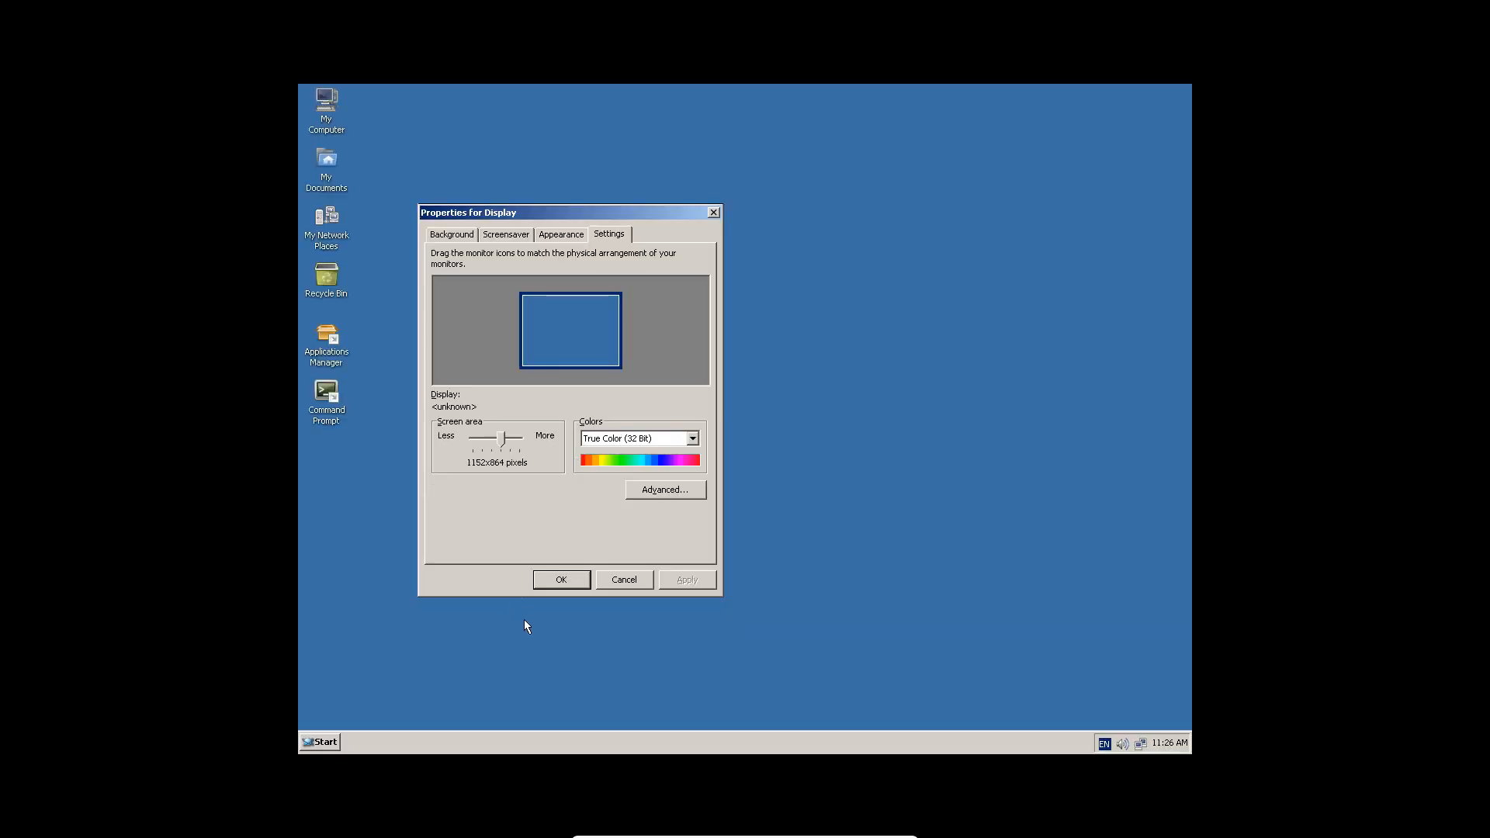
left_click(564, 579)
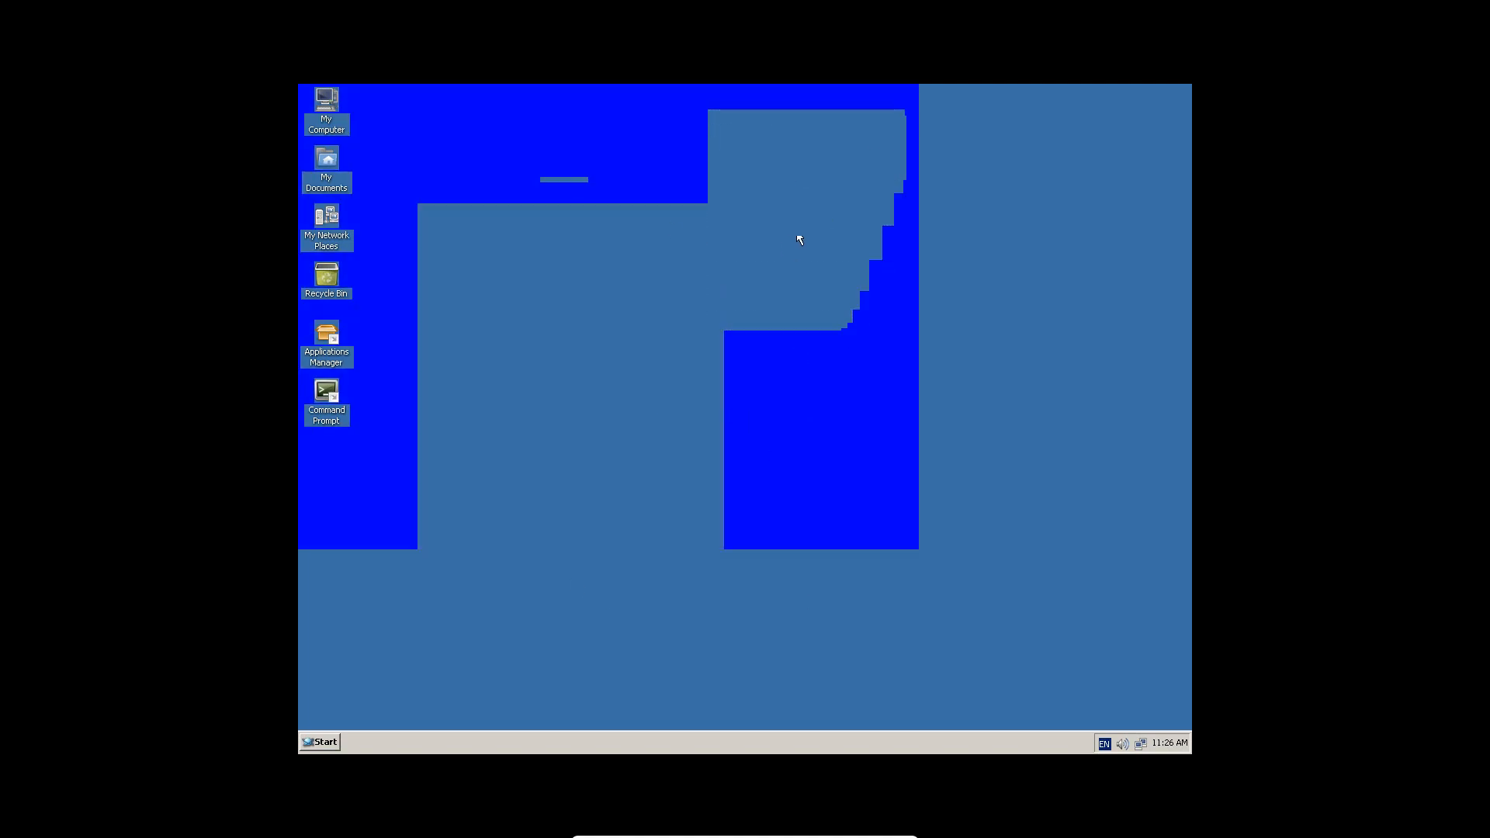
- Sweep selection rectangles across the empty desktop to repaint the leftover blue areas
mouse_move(482, 97)
left_mouse_down()
mouse_move(889, 283)
mouse_move(985, 647)
left_mouse_up()
left_click_drag(869, 549, 648, 604)
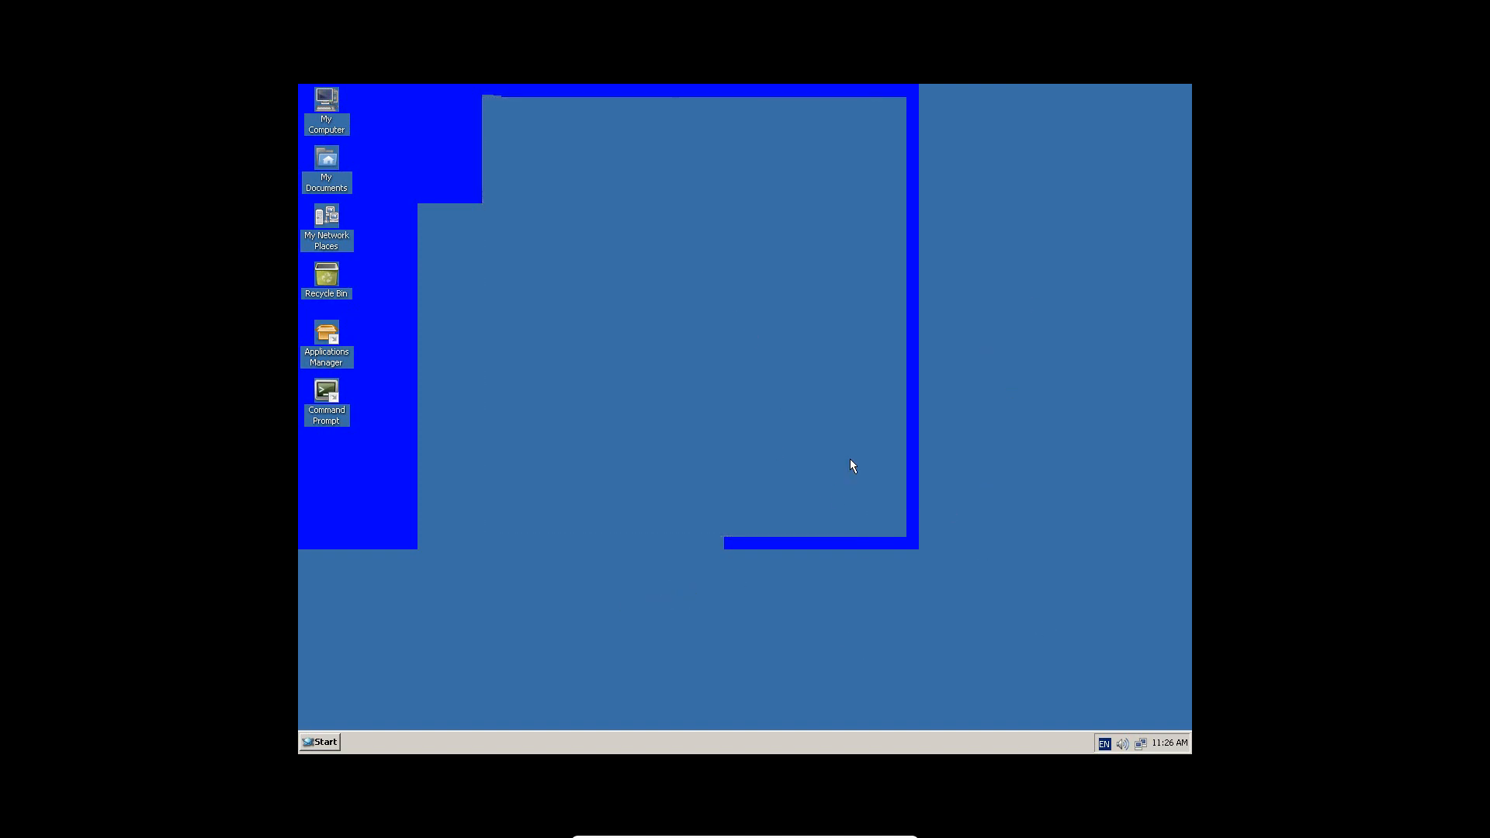